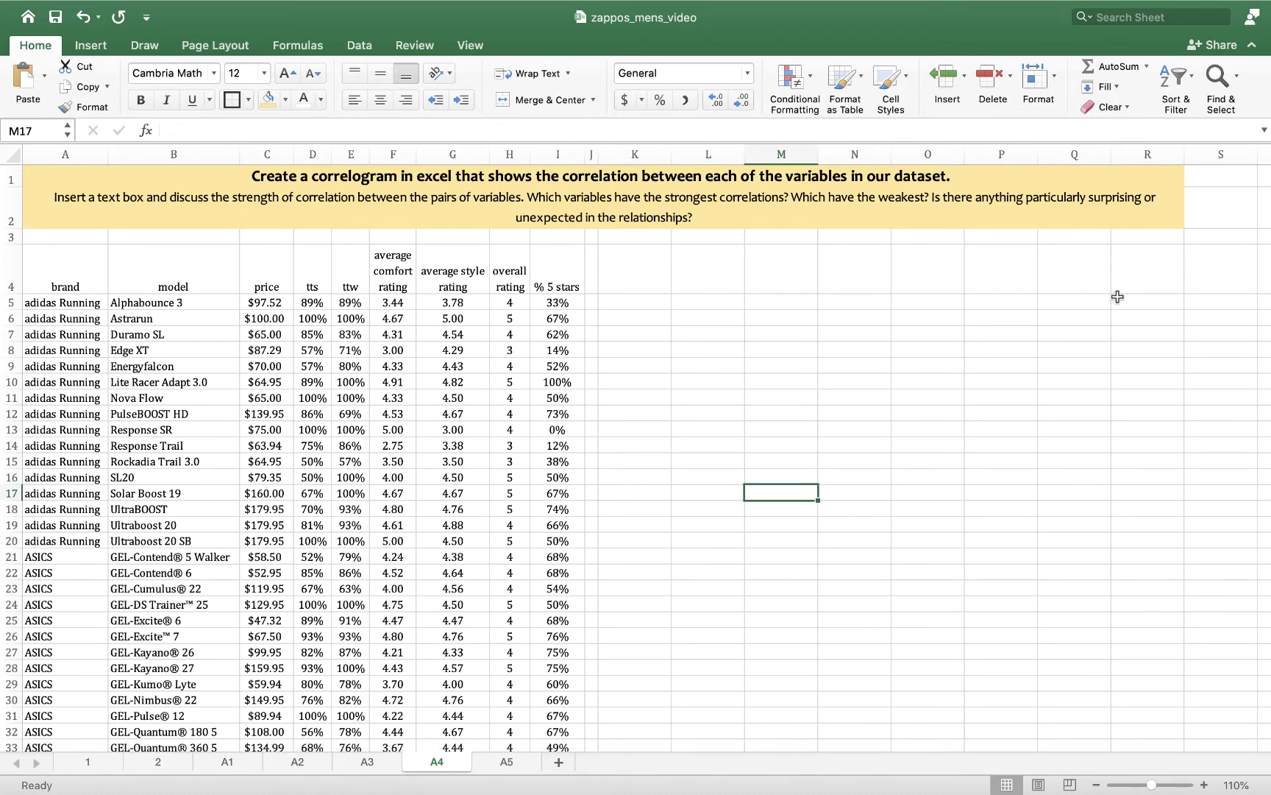
# Step: Type the column headers price, tts, ttw, comfort, style, overall and % 5 stars from L6 rightward
pyautogui.click(719, 317)
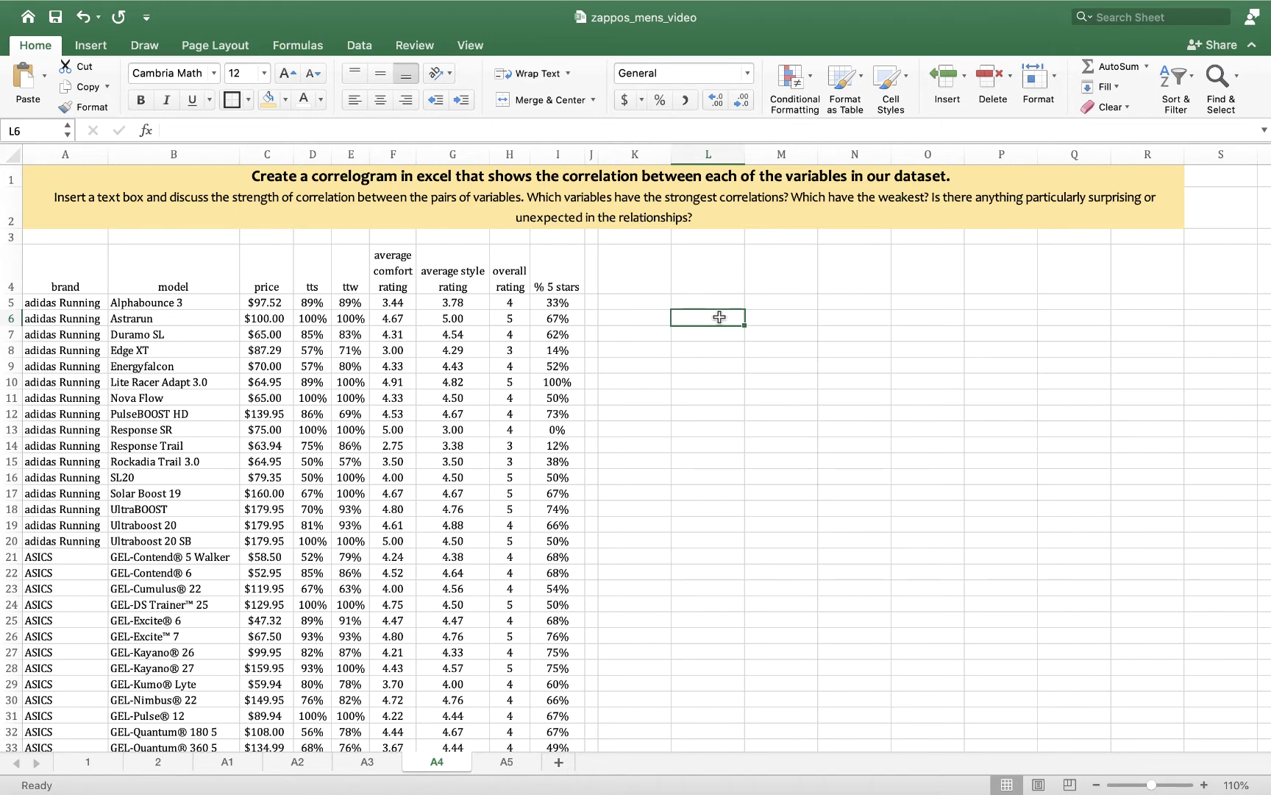
pyautogui.write('price')
pyautogui.press('Tab')
pyautogui.write('tts')
pyautogui.press('Tab')
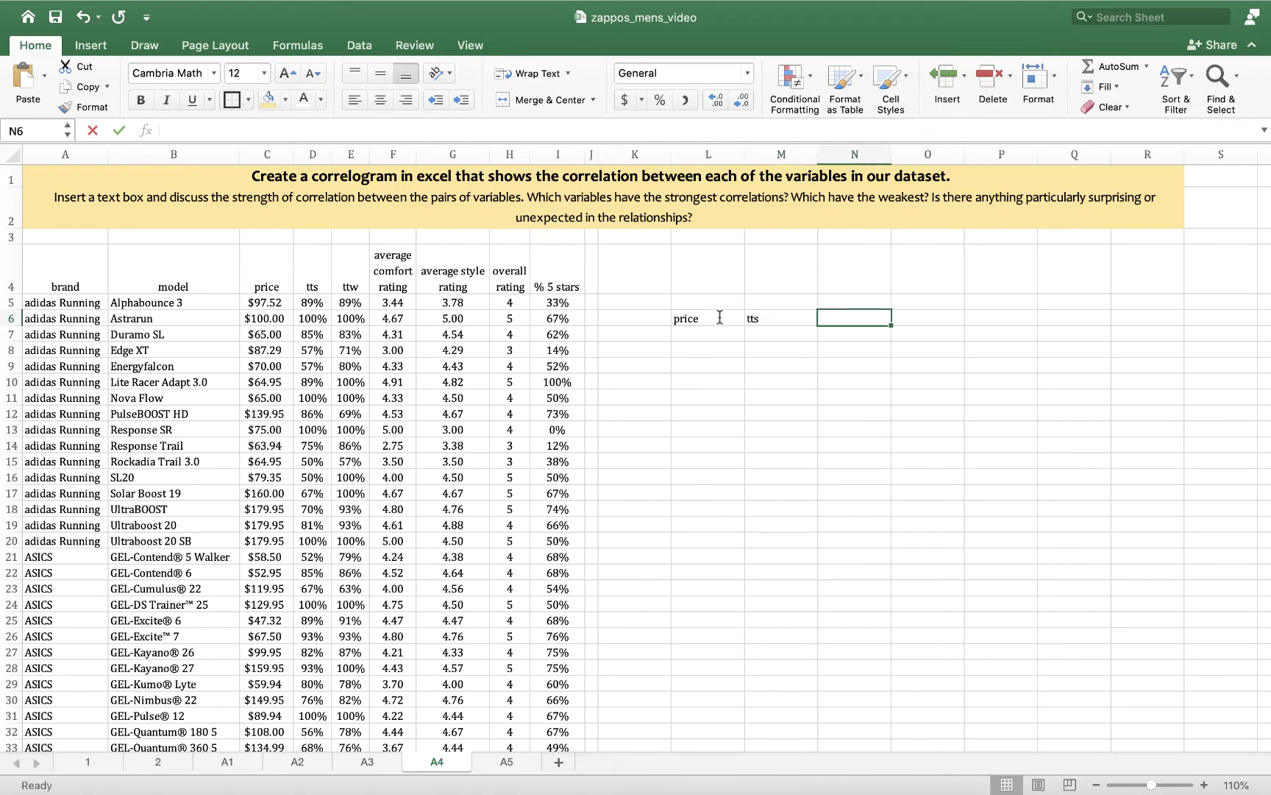
pyautogui.write('ttw')
pyautogui.press('Tab')
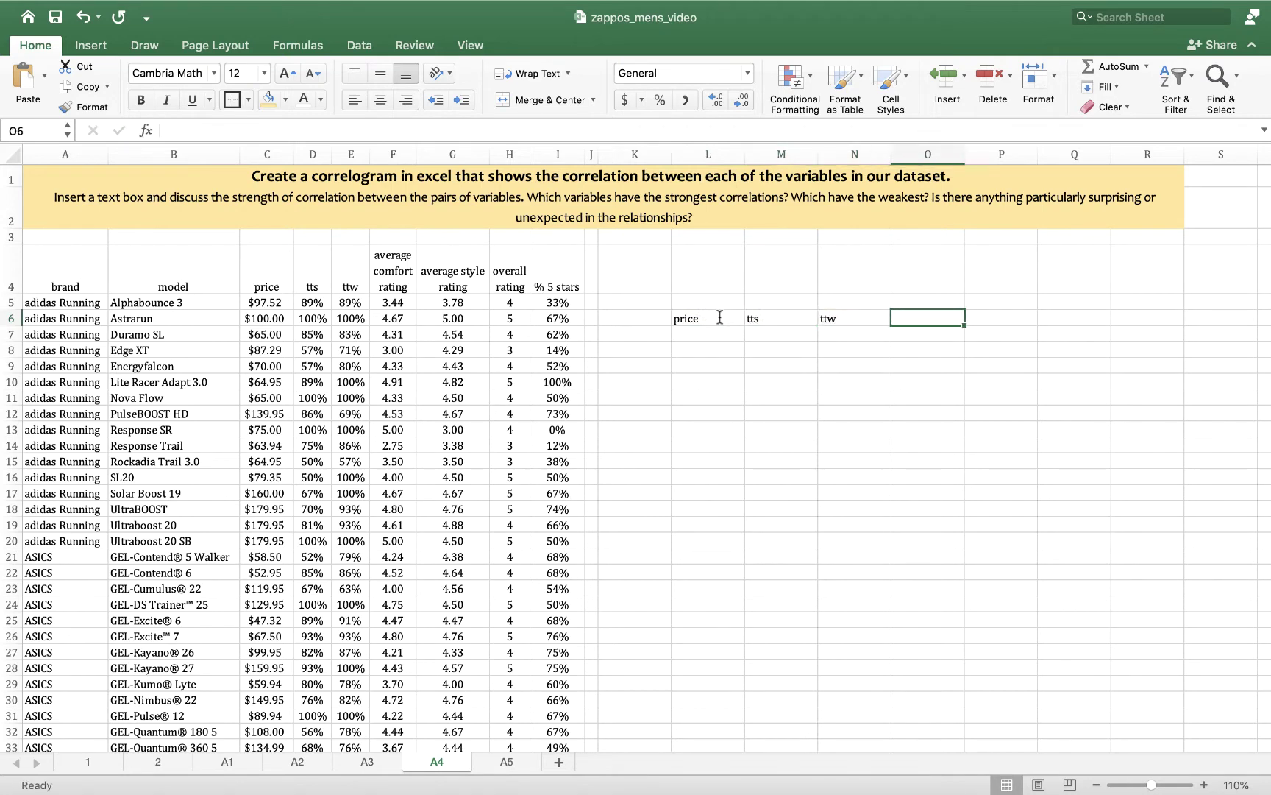
pyautogui.write('comfort')
pyautogui.press('Tab')
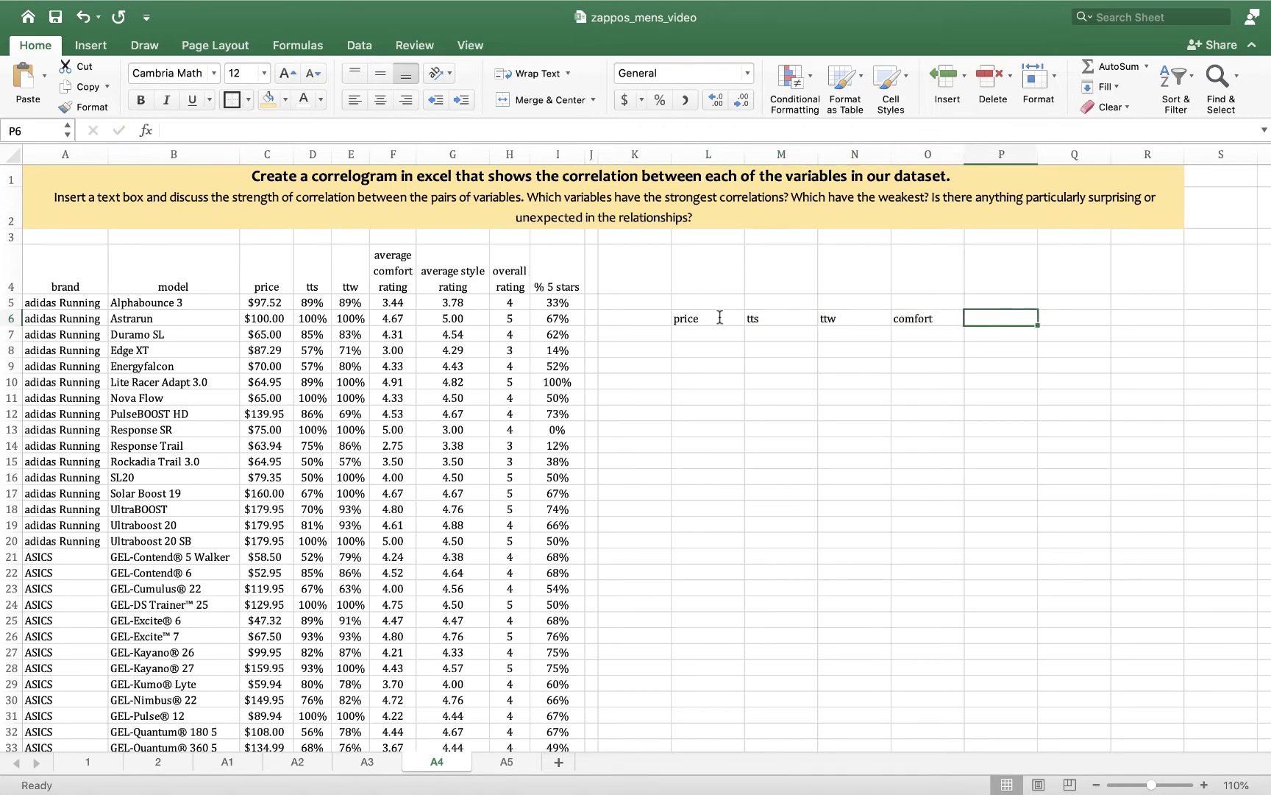
pyautogui.write('style')
pyautogui.press('Tab')
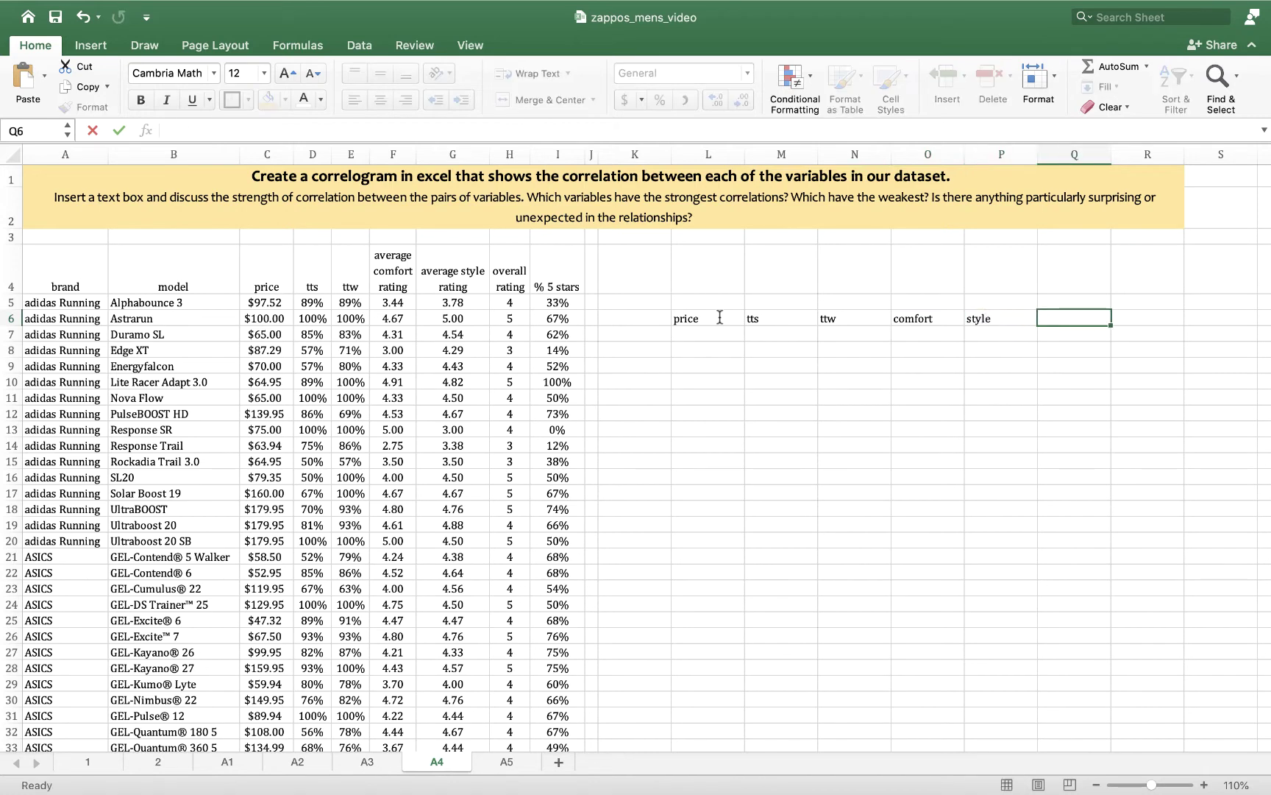
pyautogui.write('overall')
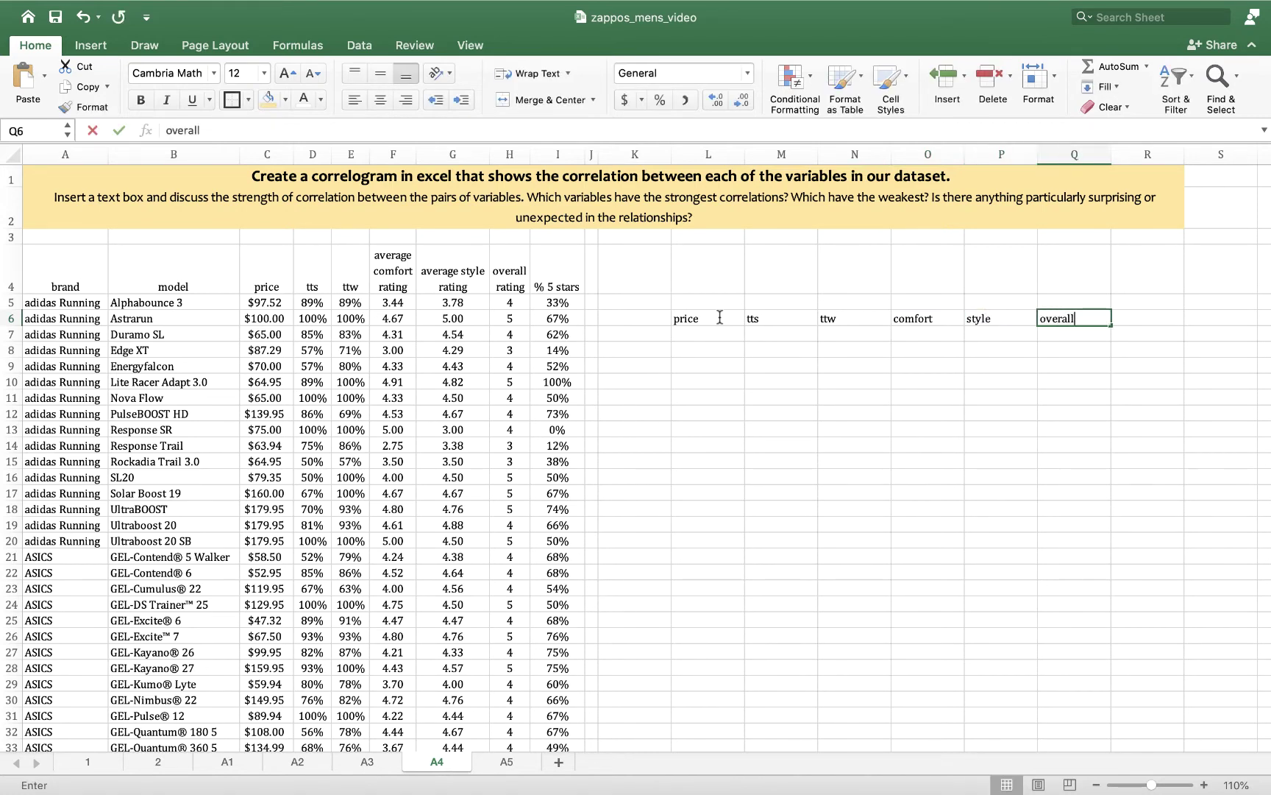
pyautogui.press('Tab')
pyautogui.write('% ')
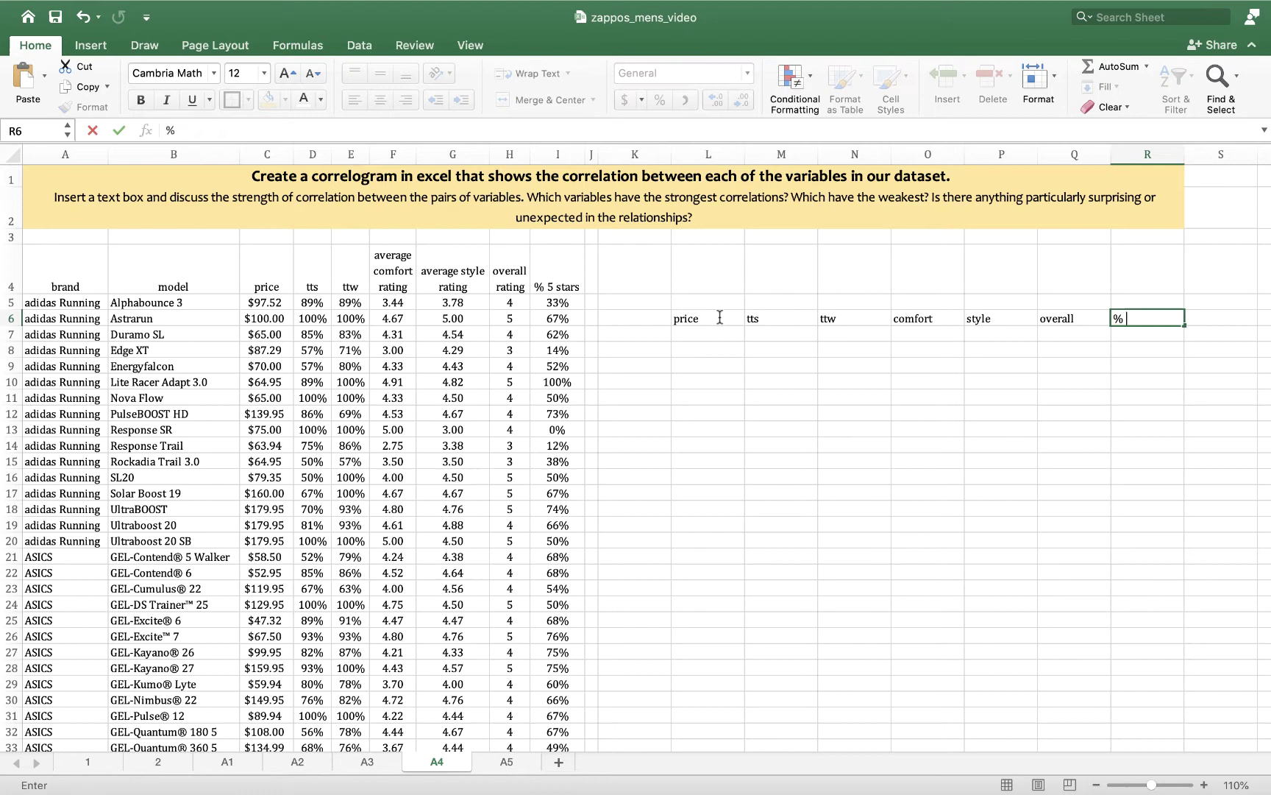
pyautogui.write('5 stars')
pyautogui.press('Return')
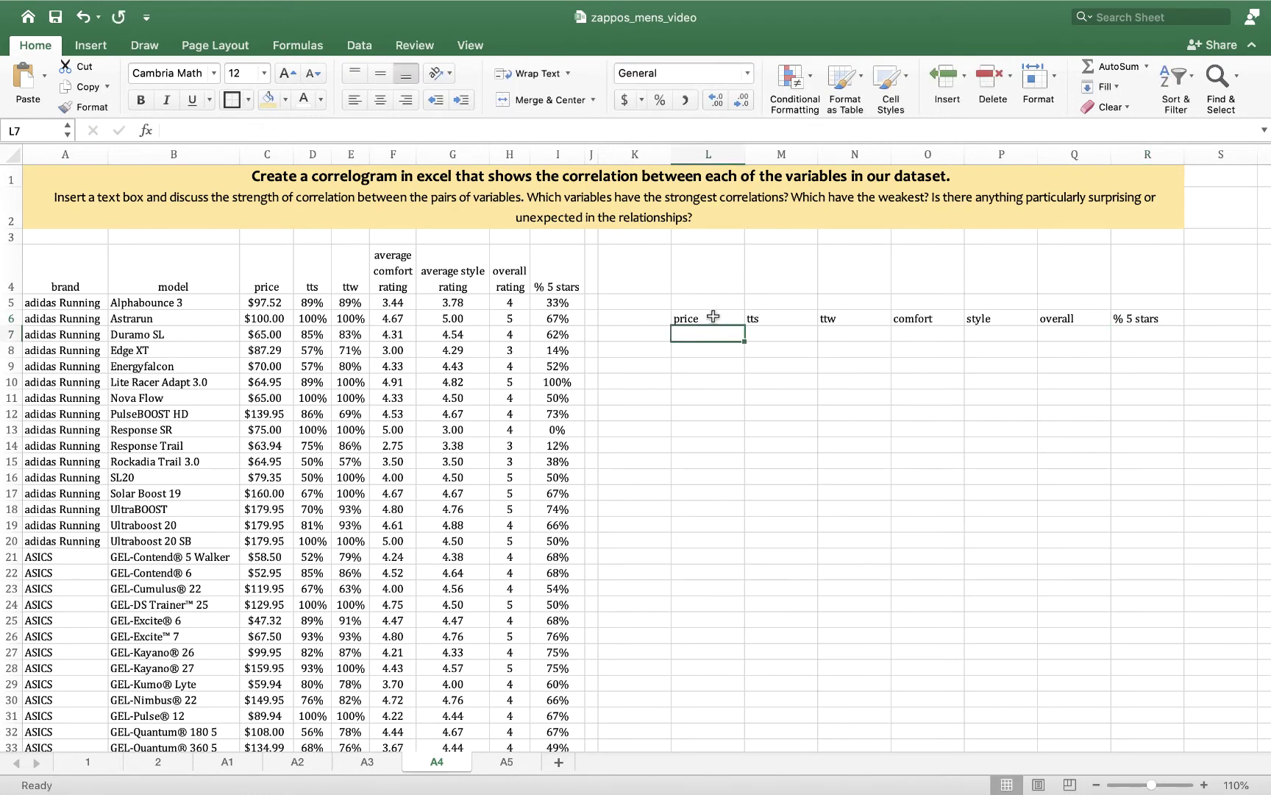
# Step: Select the header row and empty grid area L6:R15
pyautogui.moveTo(710, 318); pyautogui.dragTo(1143, 396)
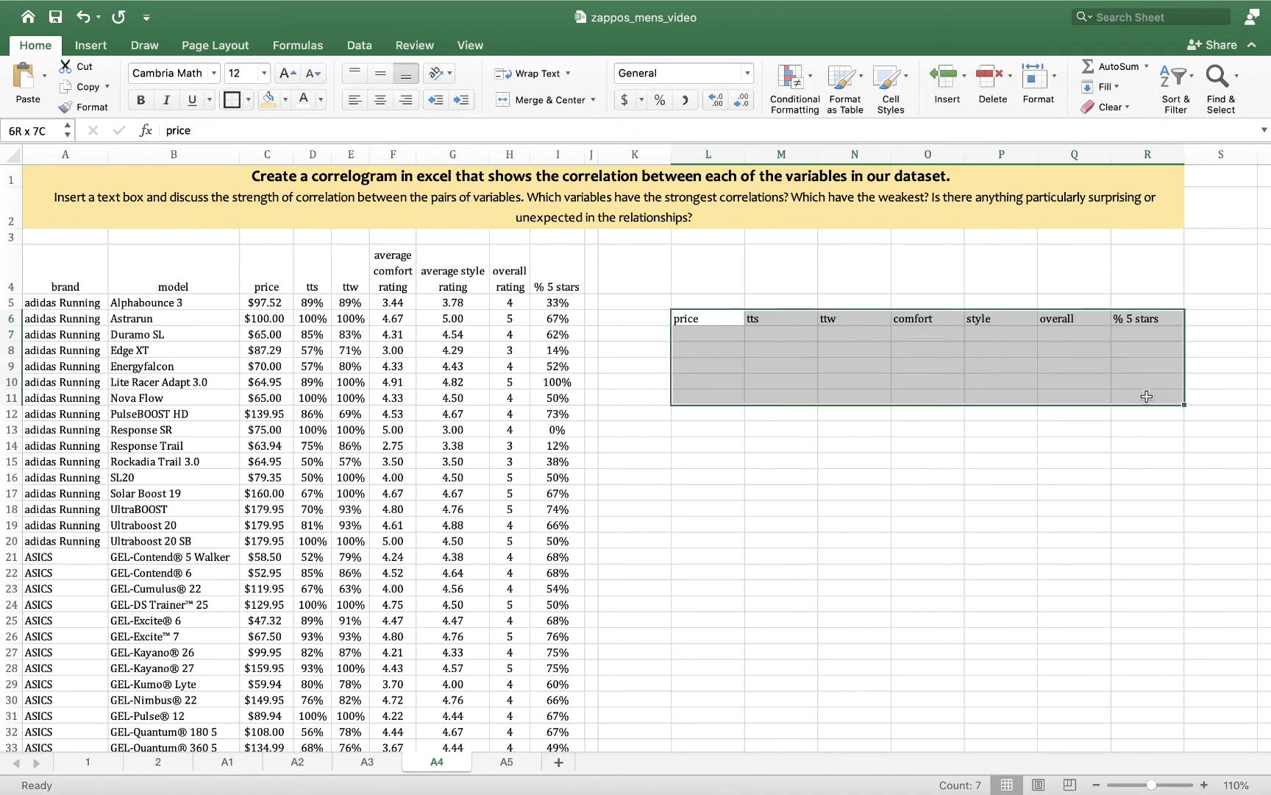
pyautogui.click(630, 316)
pyautogui.moveTo(629, 317)
pyautogui.mouseDown()
pyautogui.moveTo(1042, 409)
pyautogui.moveTo(743, 346)
pyautogui.moveTo(707, 317)
pyautogui.mouseUp()
pyautogui.click(706, 317)
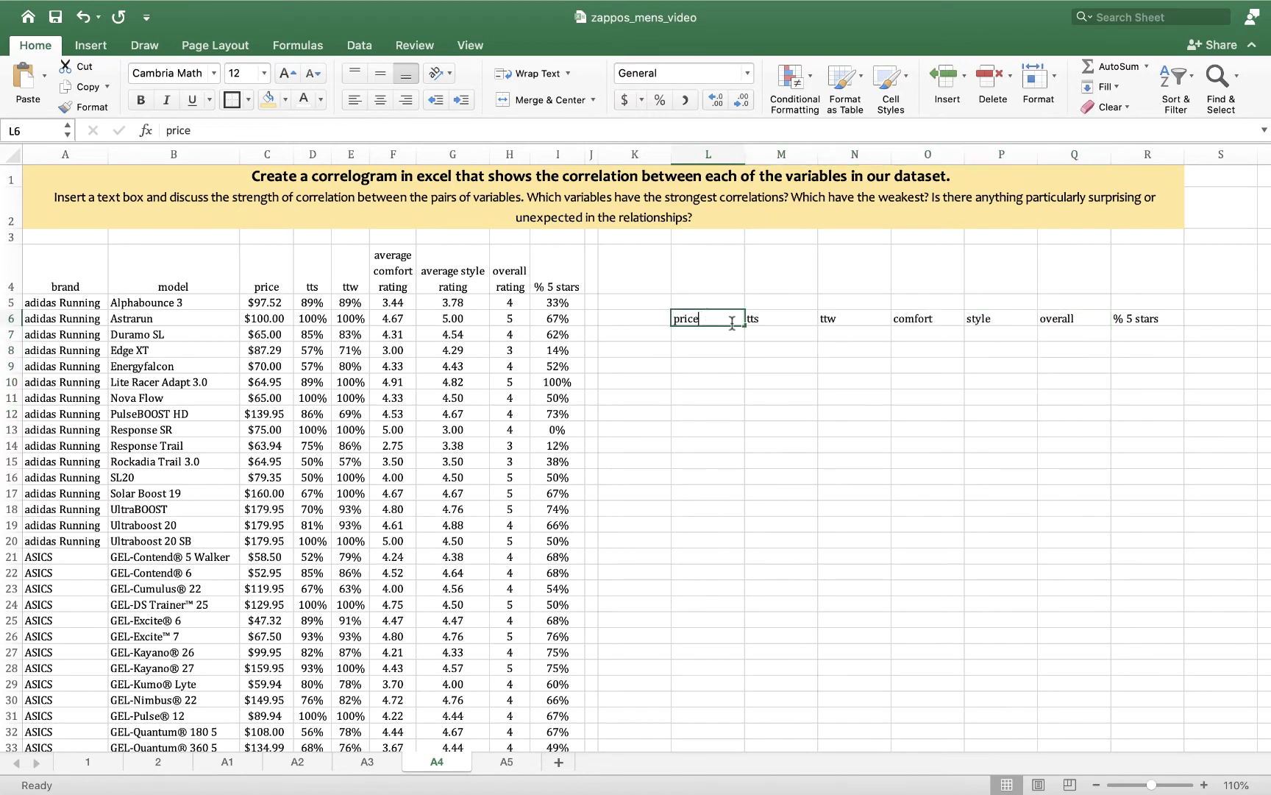
pyautogui.click(970, 598)
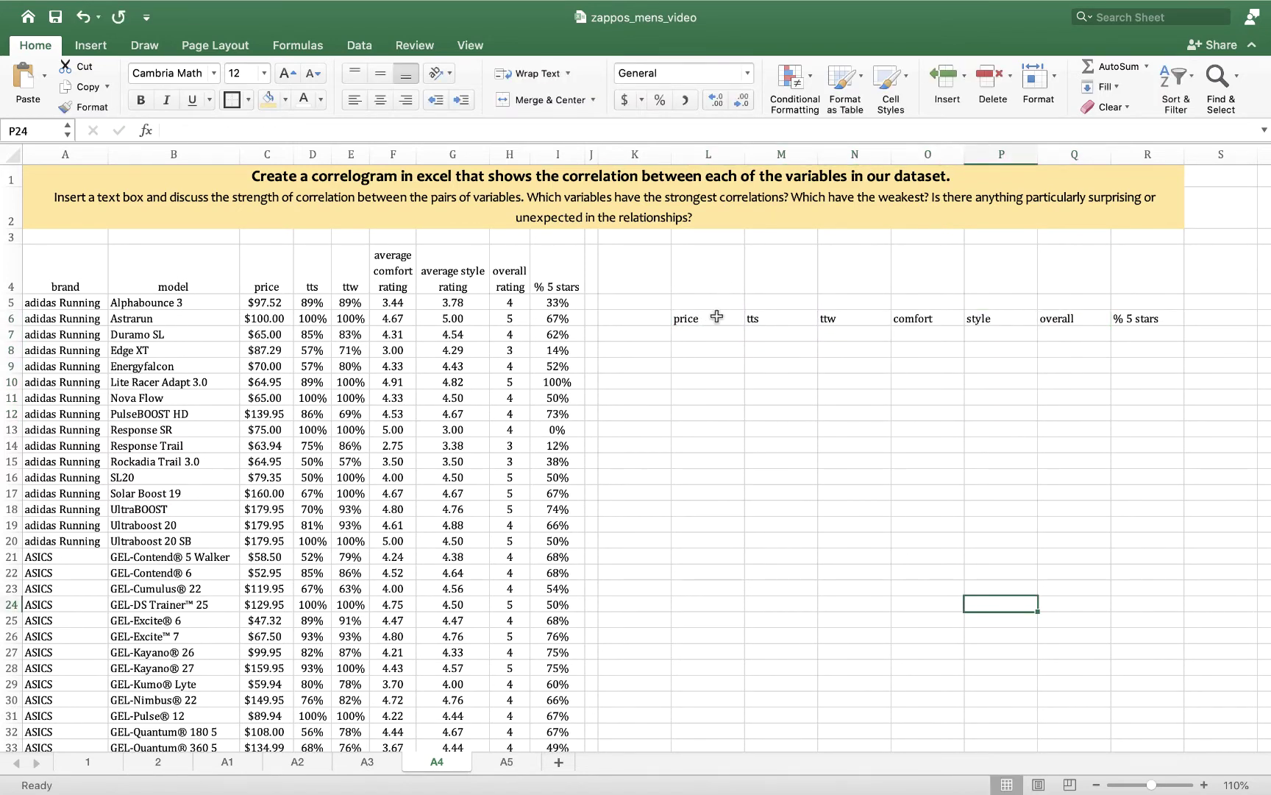
pyautogui.moveTo(711, 321)
pyautogui.mouseDown()
pyautogui.moveTo(1066, 419)
pyautogui.moveTo(1117, 454)
pyautogui.mouseUp()
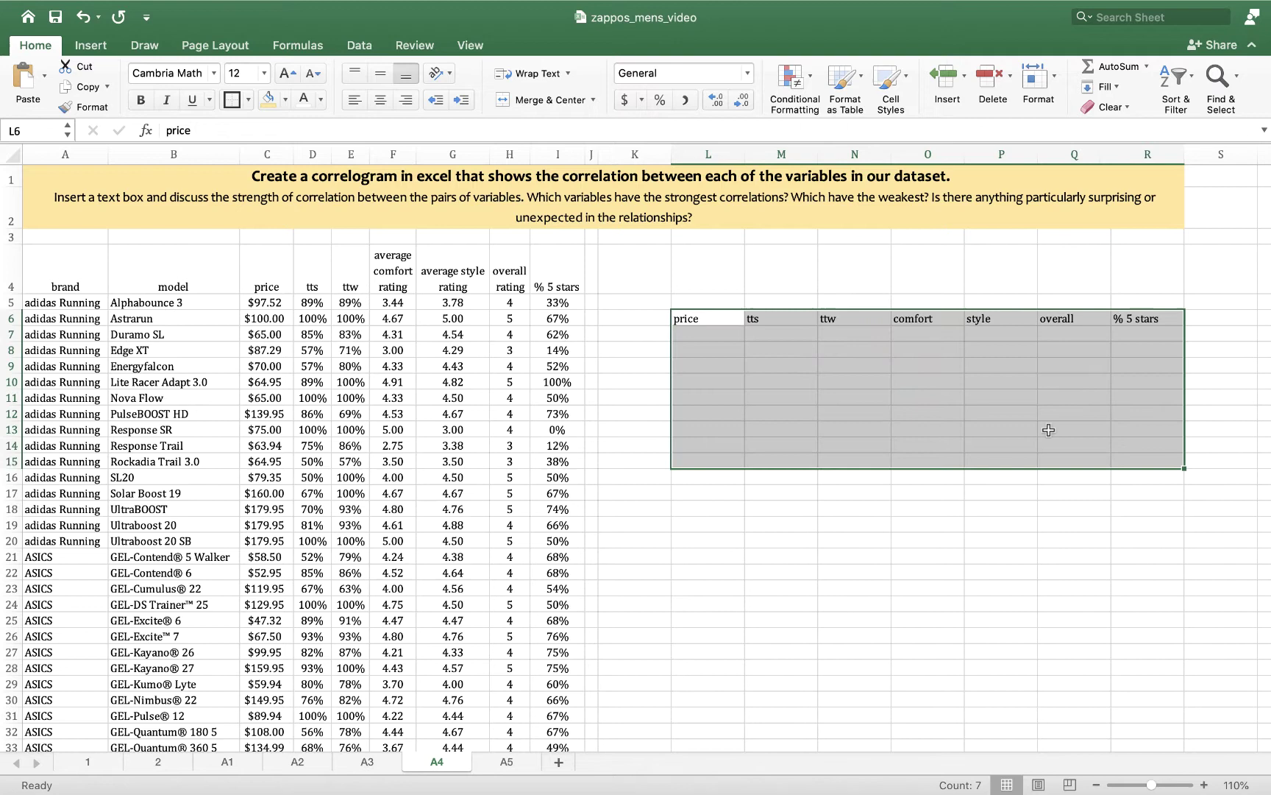
# Step: Middle-align the grid, apply the Number format, and centre it horizontally
pyautogui.click(380, 73)
pyautogui.click(747, 74)
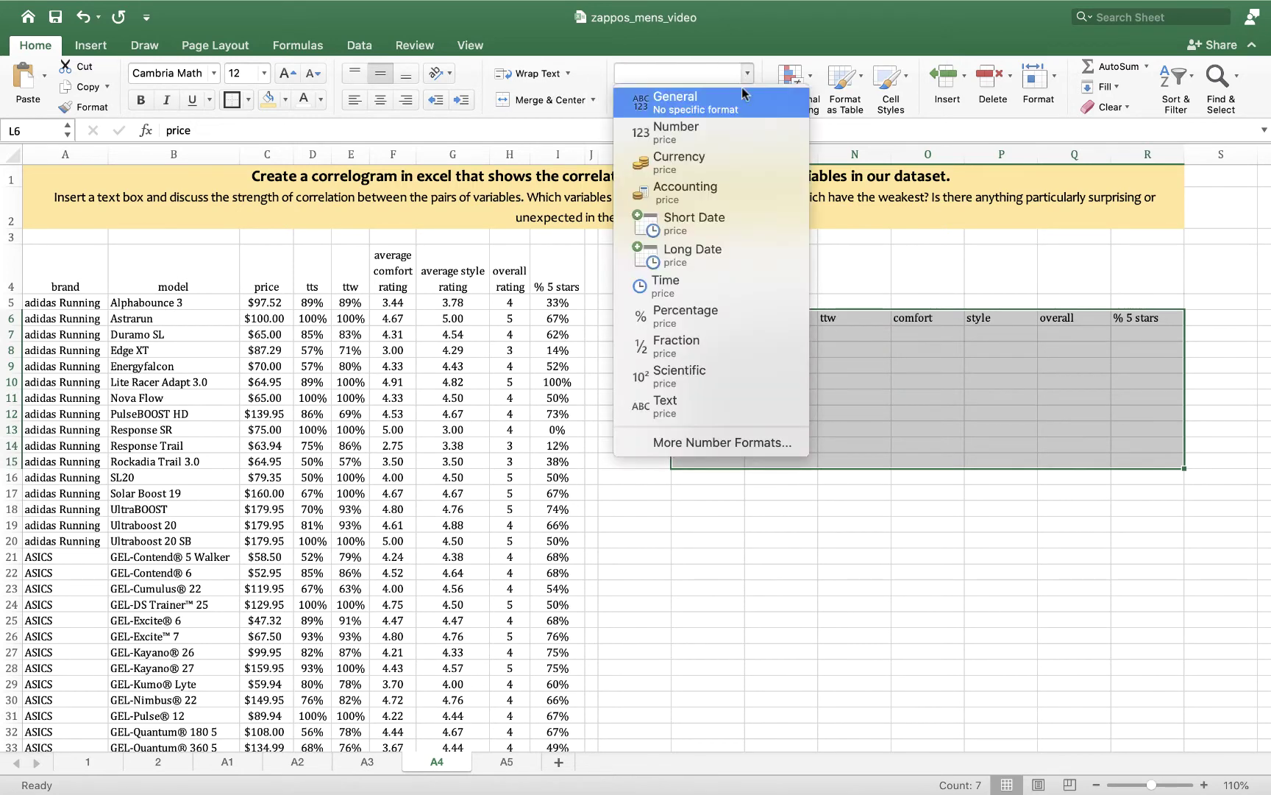
pyautogui.click(728, 131)
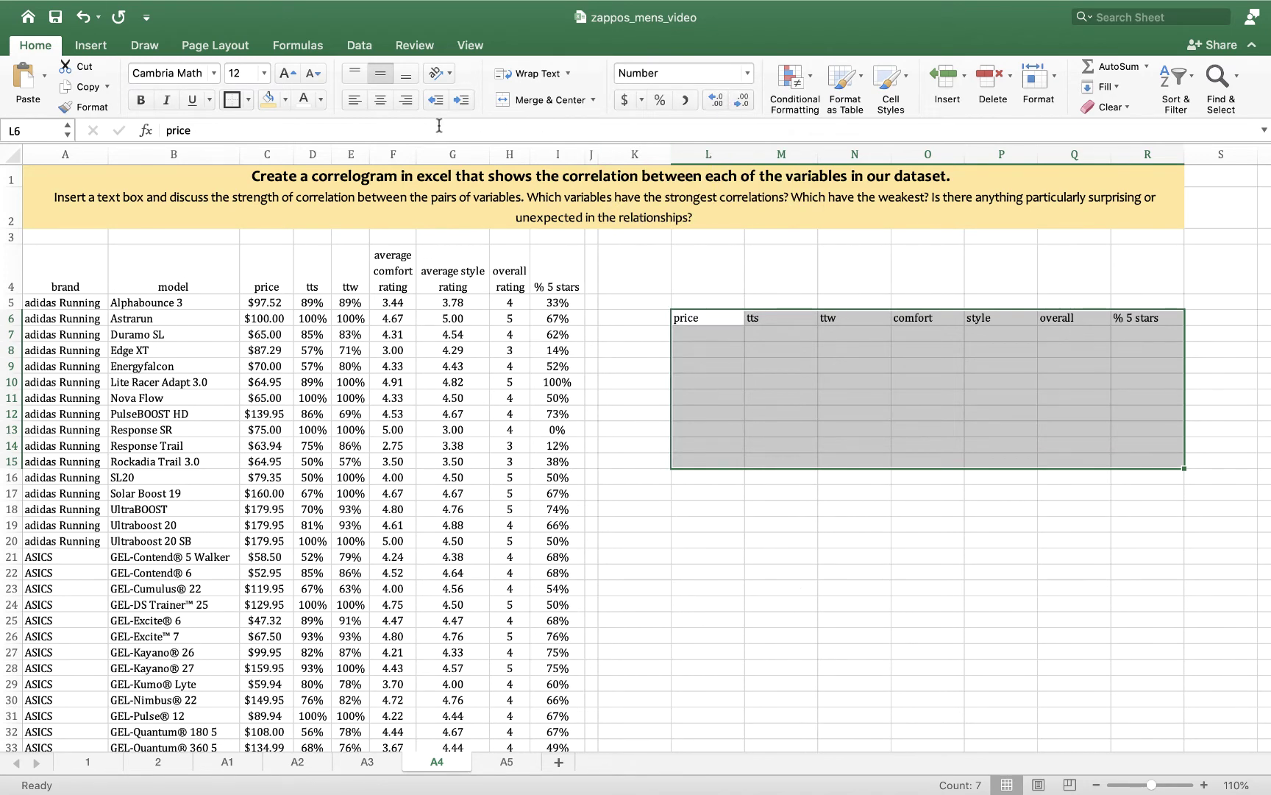
pyautogui.click(380, 100)
pyautogui.click(781, 635)
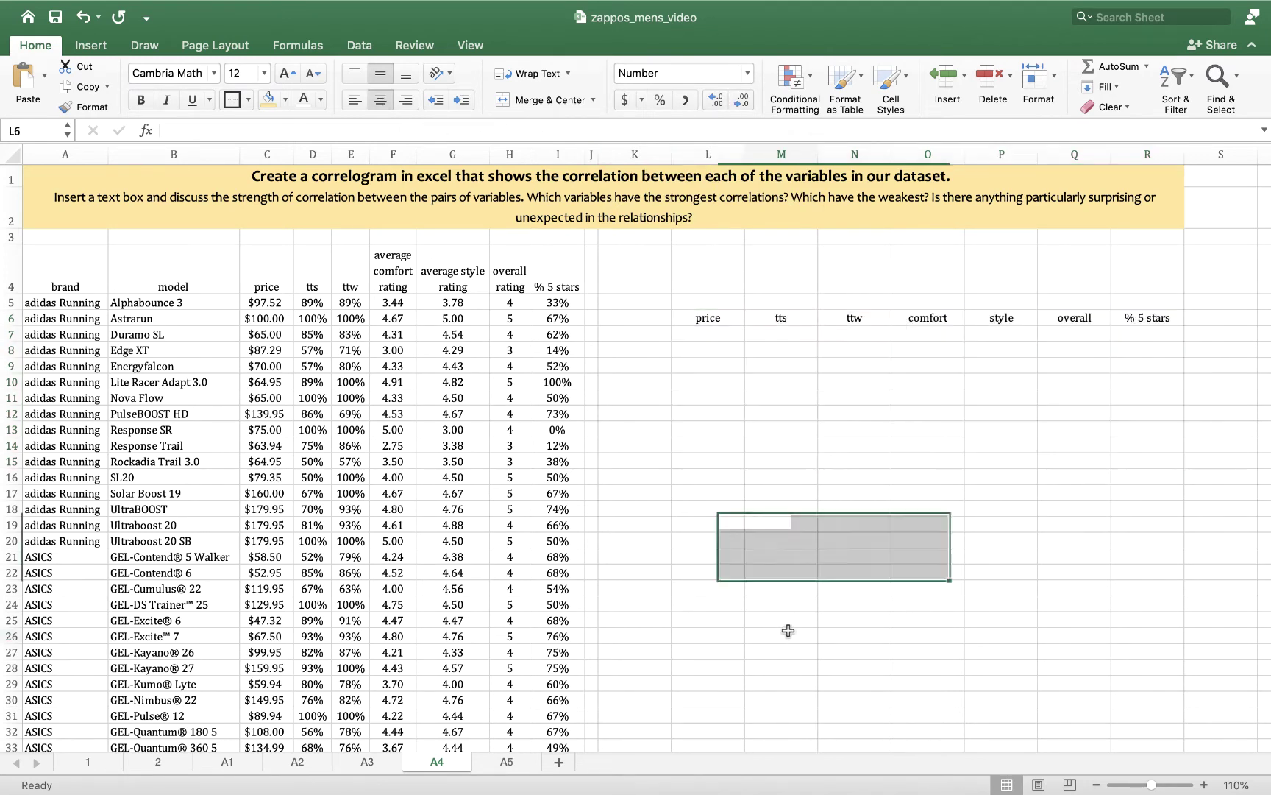
pyautogui.click(639, 332)
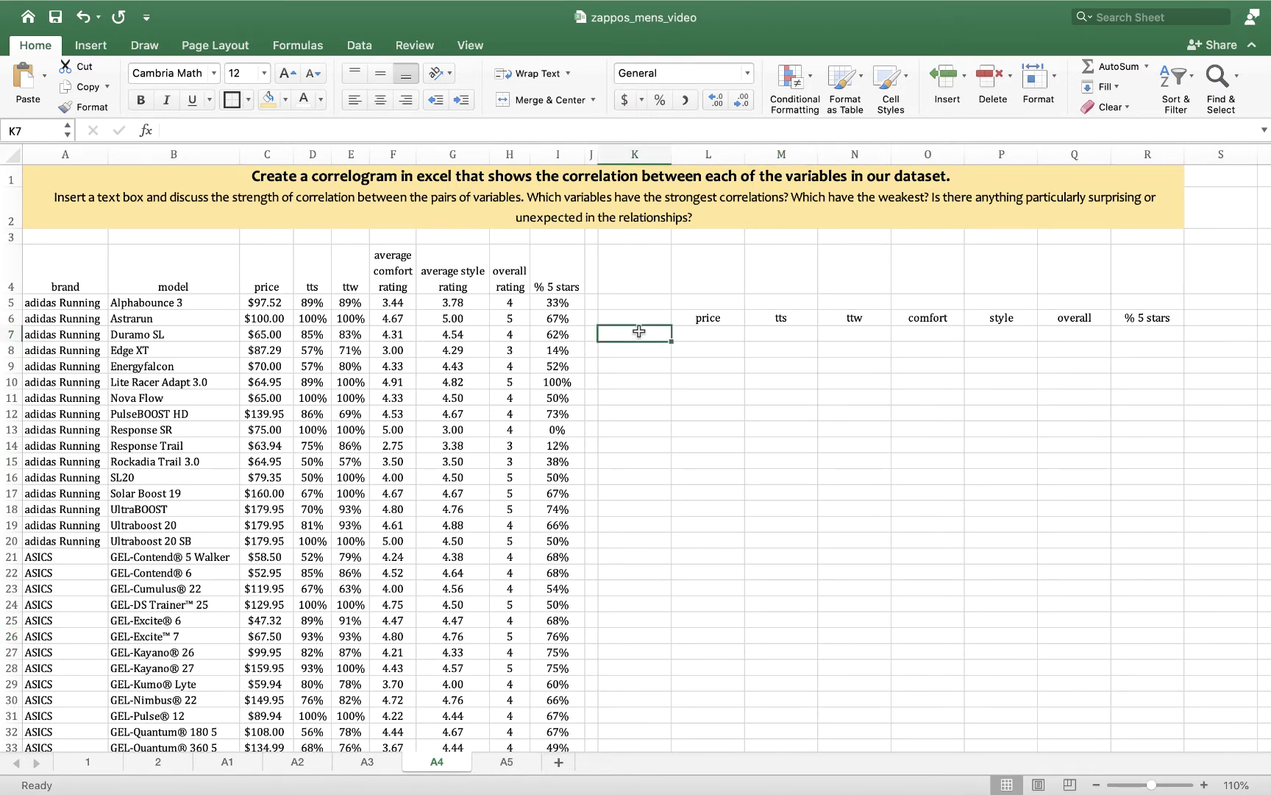
# Step: Type the row labels price, tts, ttw, comfort, style, overall and % 5 stars down from K7
pyautogui.write('price')
pyautogui.press('Return')
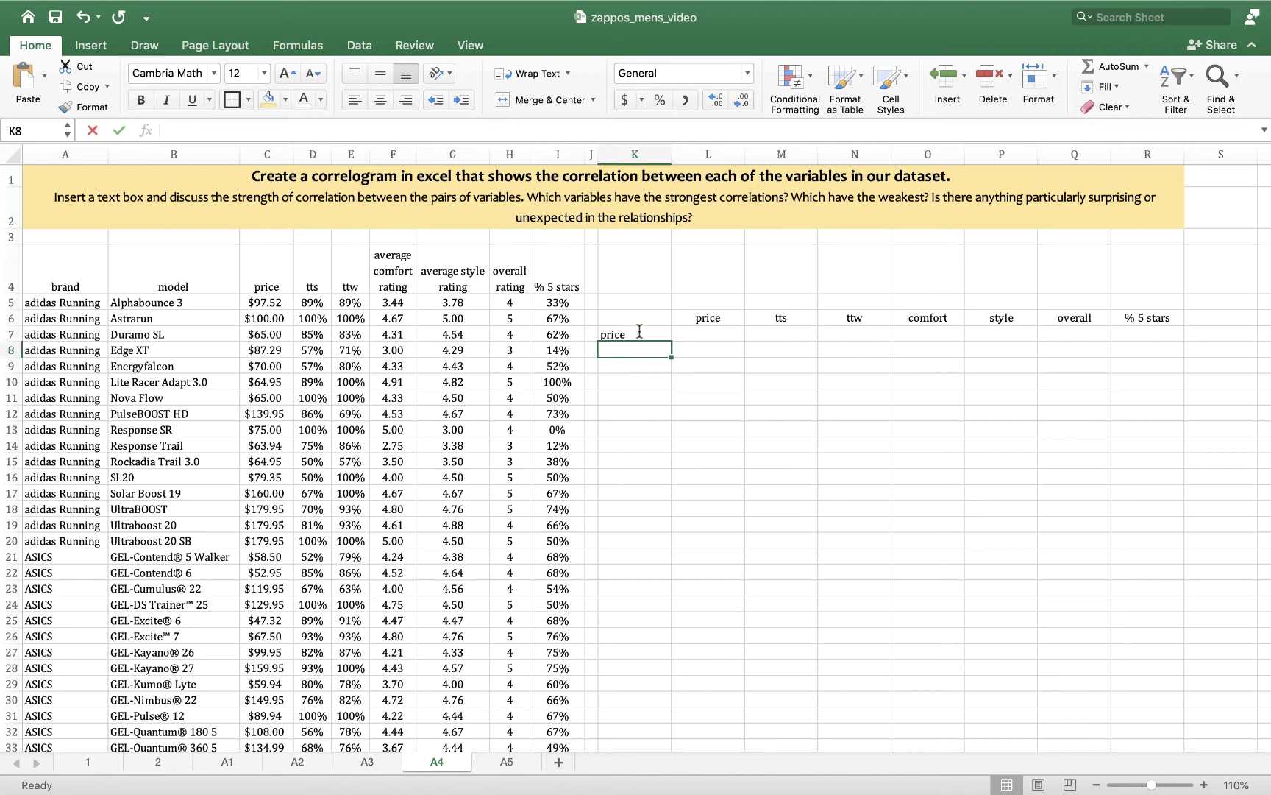
pyautogui.write('tts')
pyautogui.press('Return')
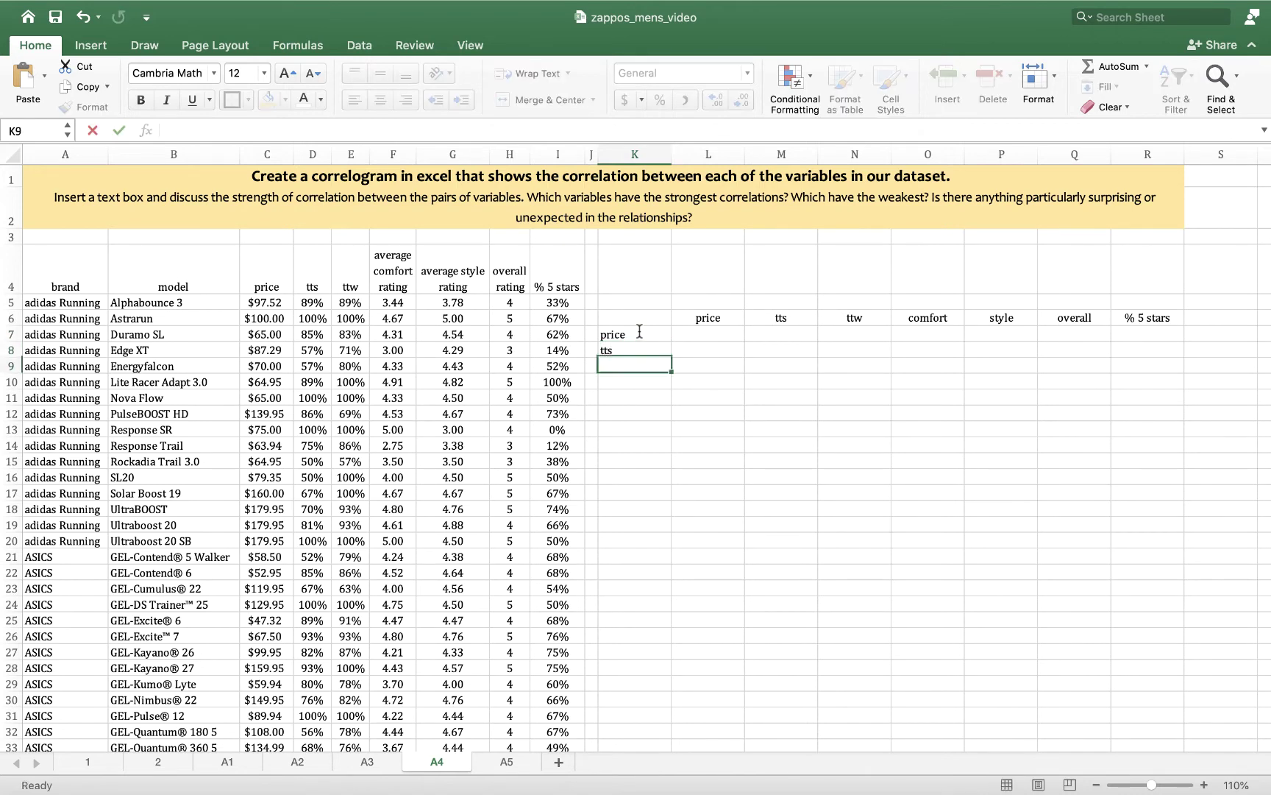
pyautogui.write('ttw')
pyautogui.press('Return')
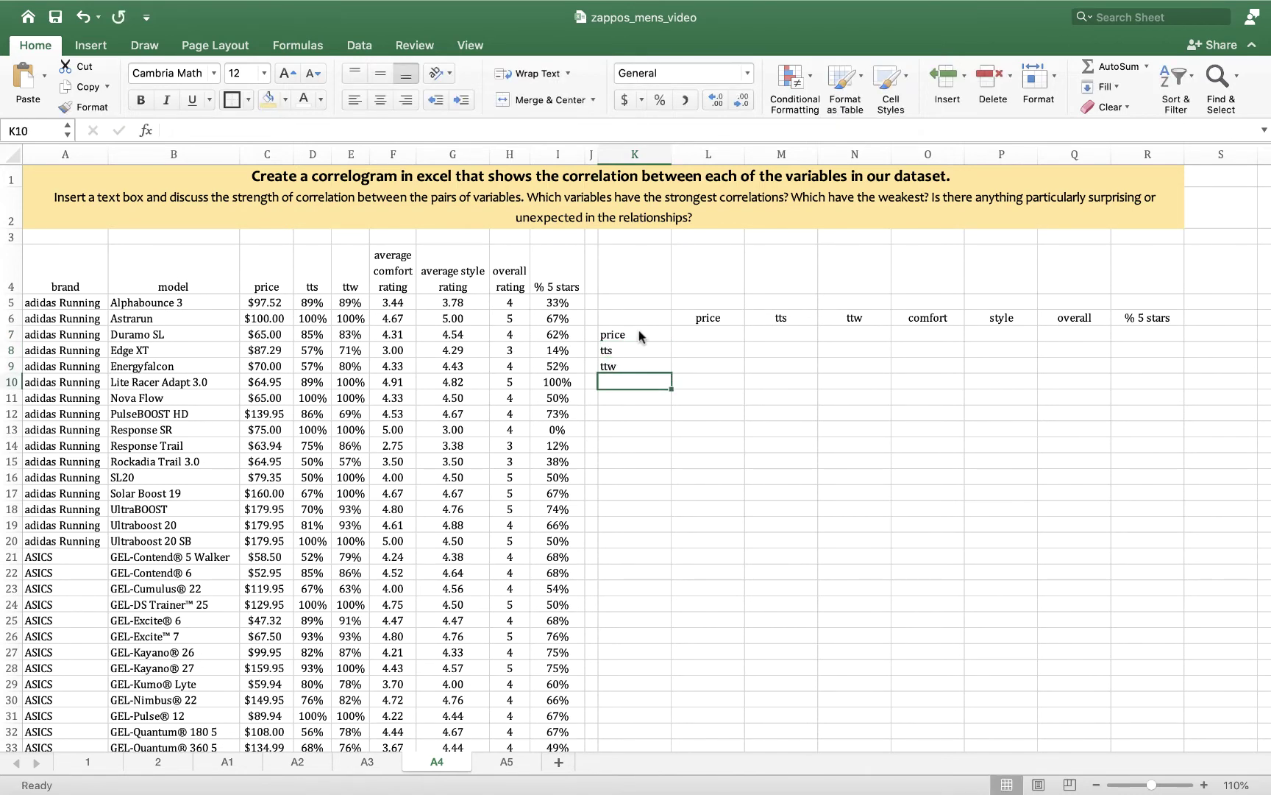
pyautogui.write('comfort')
pyautogui.press('Return')
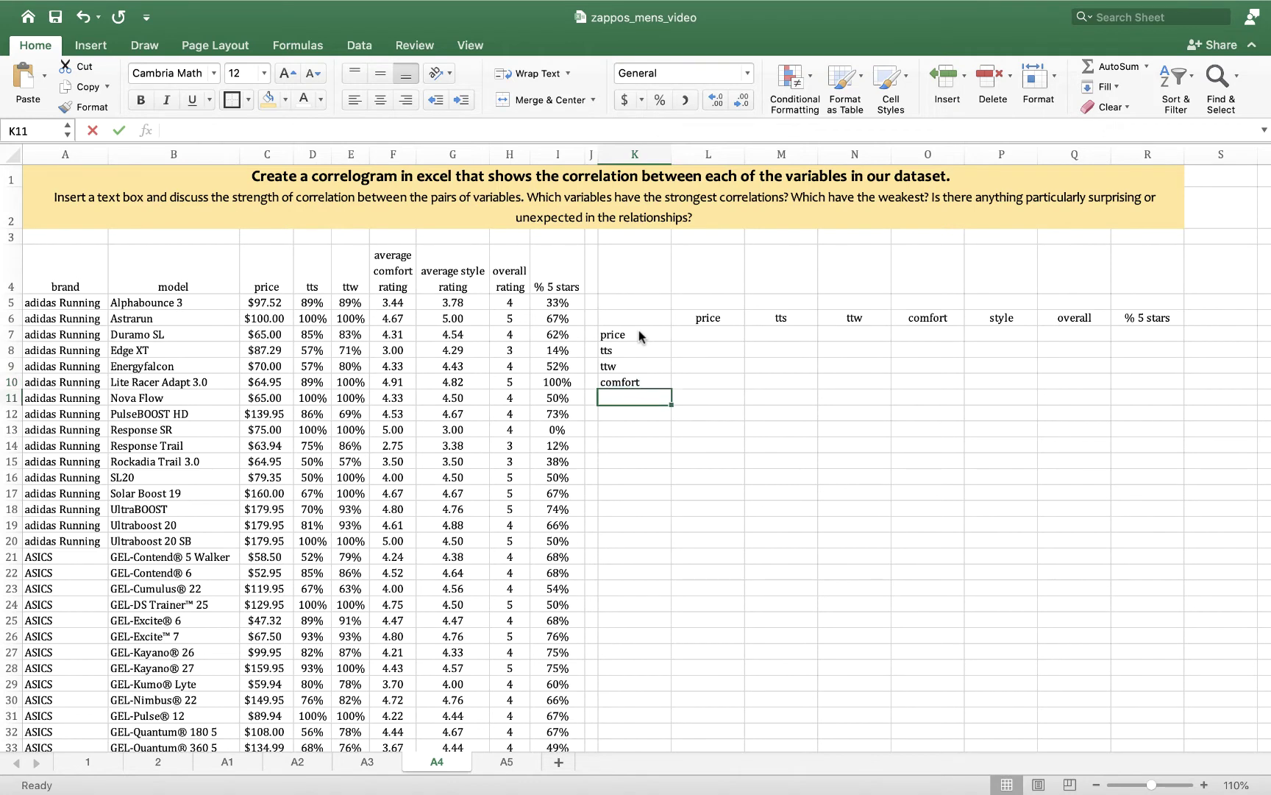
pyautogui.write('style')
pyautogui.press('Return')
pyautogui.write('overall')
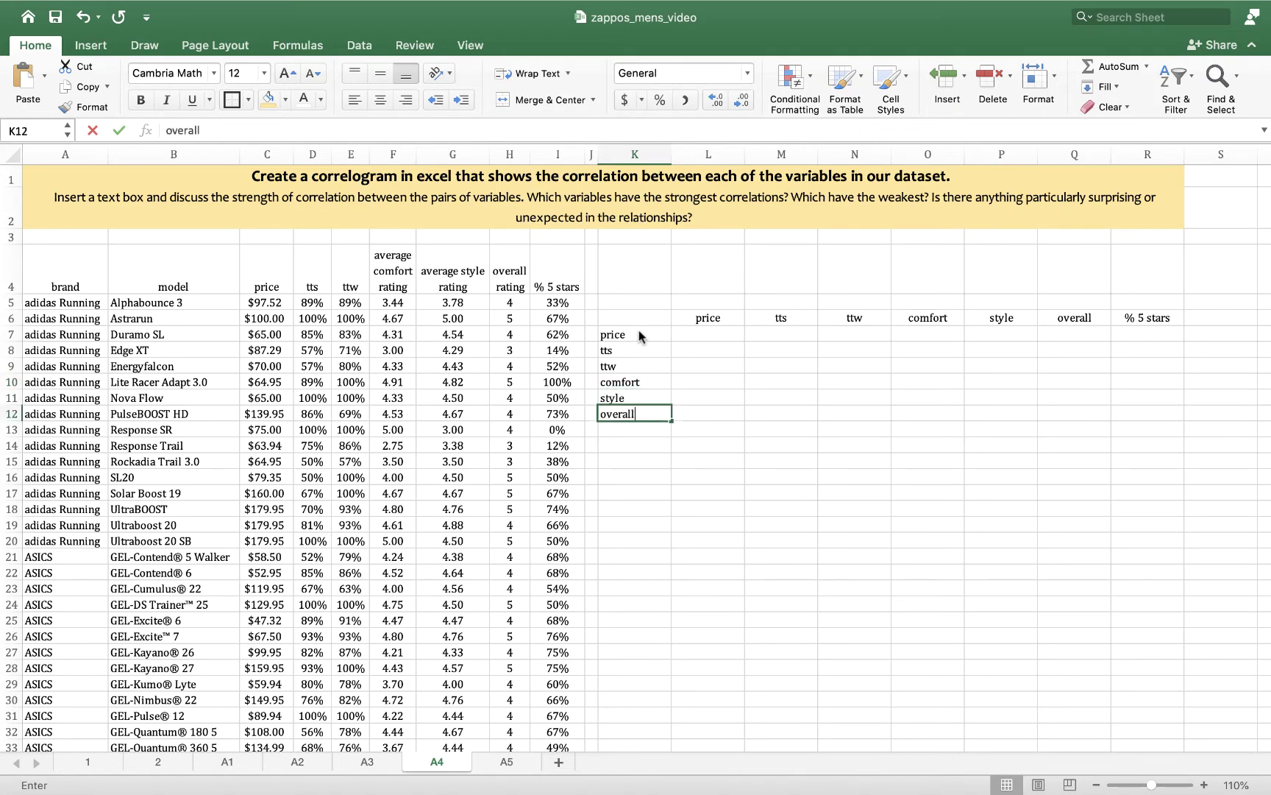
pyautogui.press('Return')
pyautogui.write('% ')
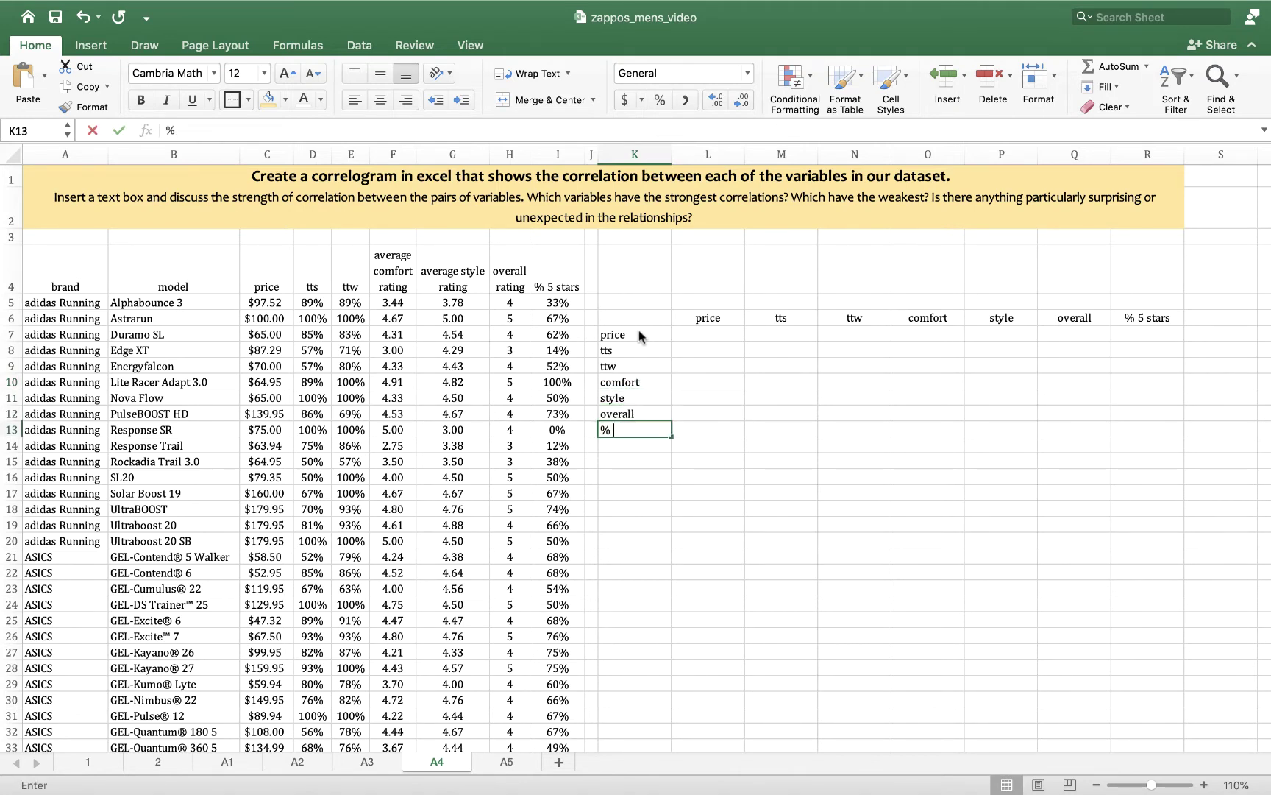
pyautogui.write('5 stars')
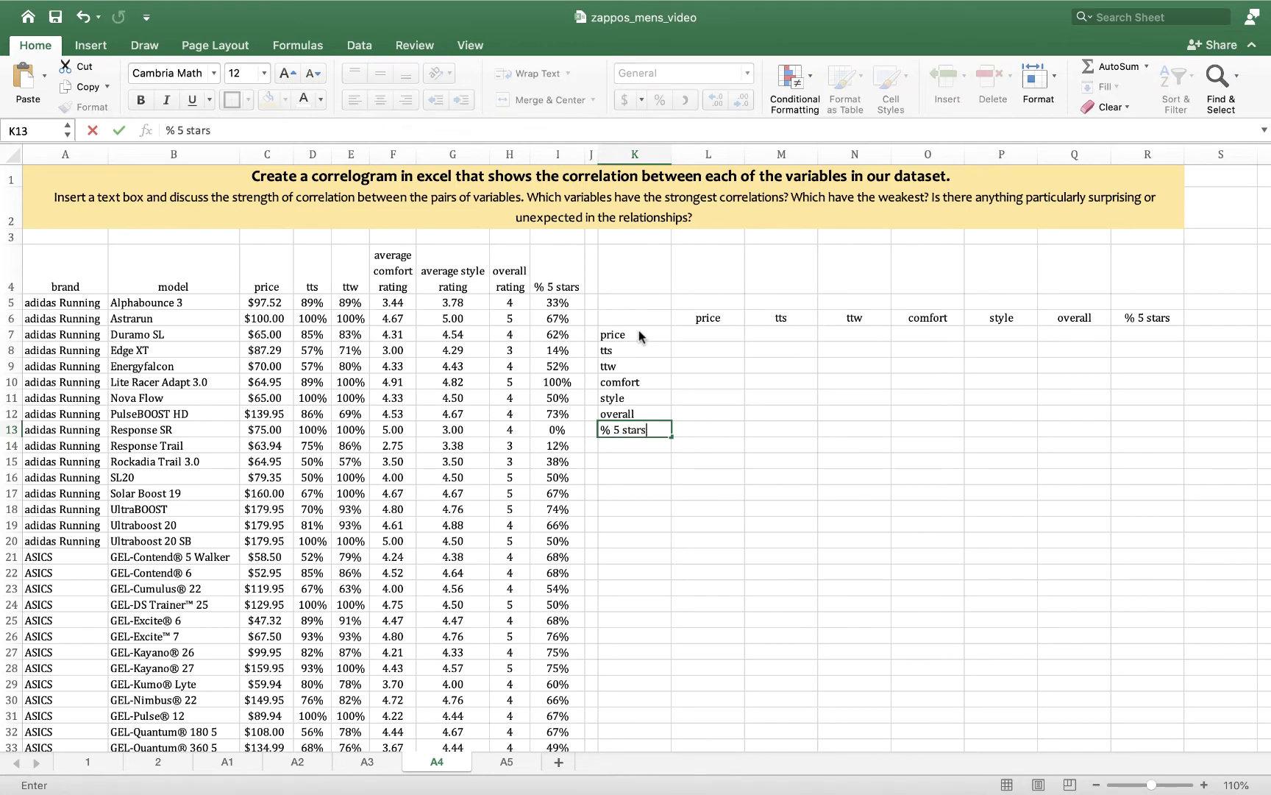
# Step: Right-align the row labels in K7:K13
pyautogui.moveTo(638, 336); pyautogui.dragTo(639, 426)
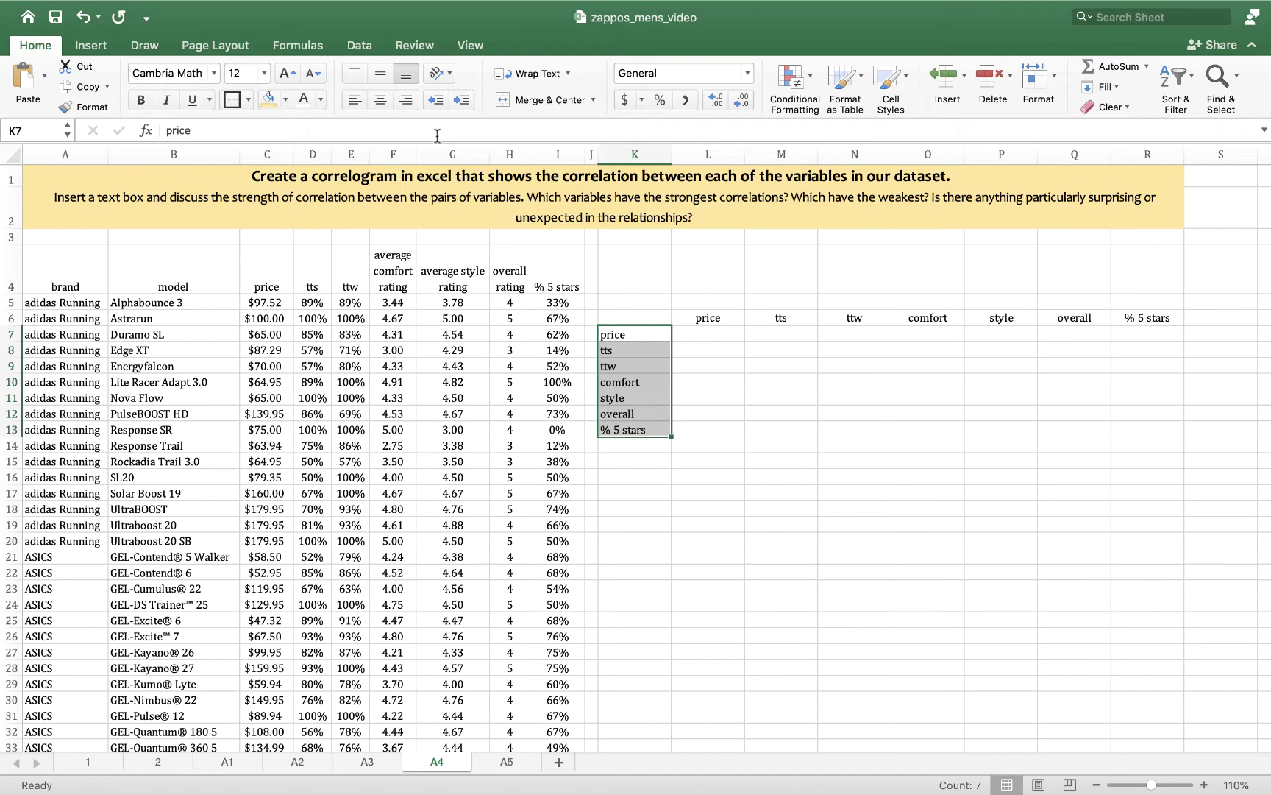
pyautogui.click(411, 99)
pyautogui.click(674, 527)
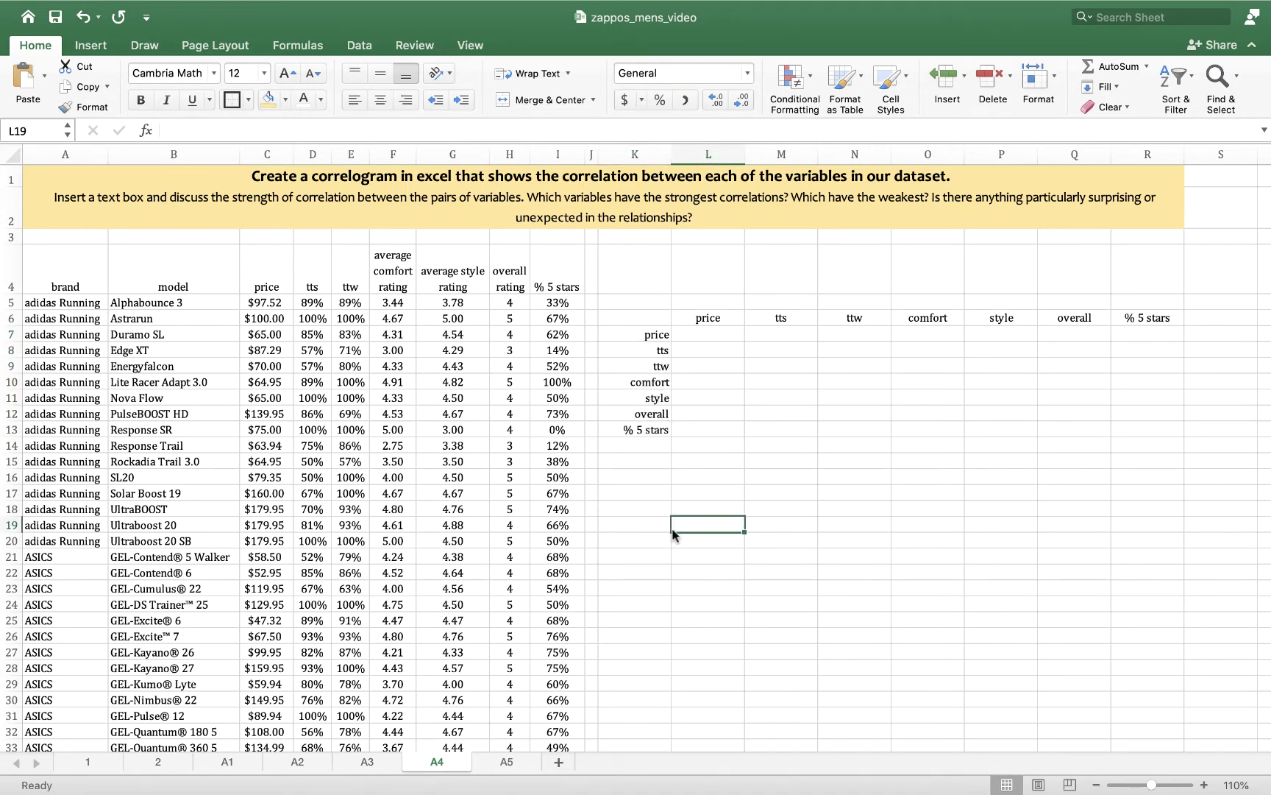
pyautogui.click(712, 348)
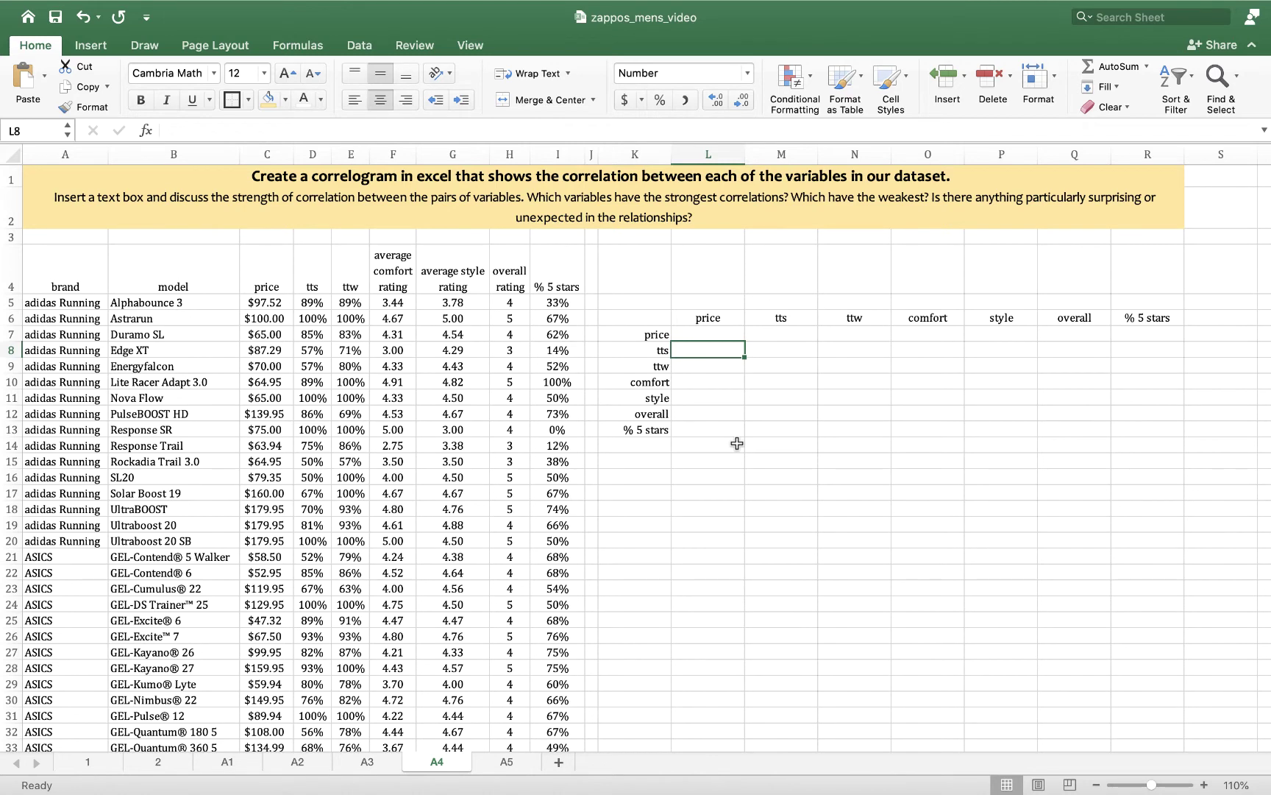
pyautogui.click(707, 333)
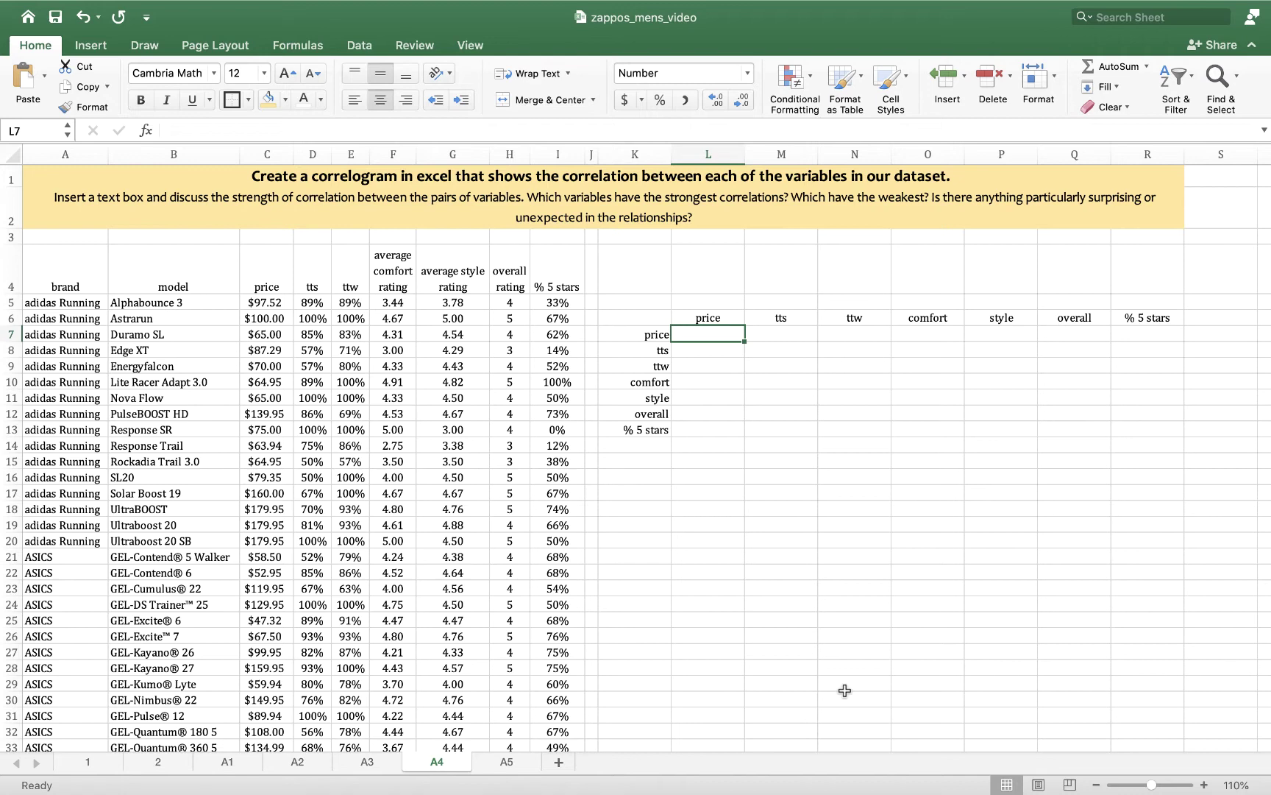
# Step: Start a CORREL formula in L7 using the price range C5:C153 as its first argument
pyautogui.write('=')
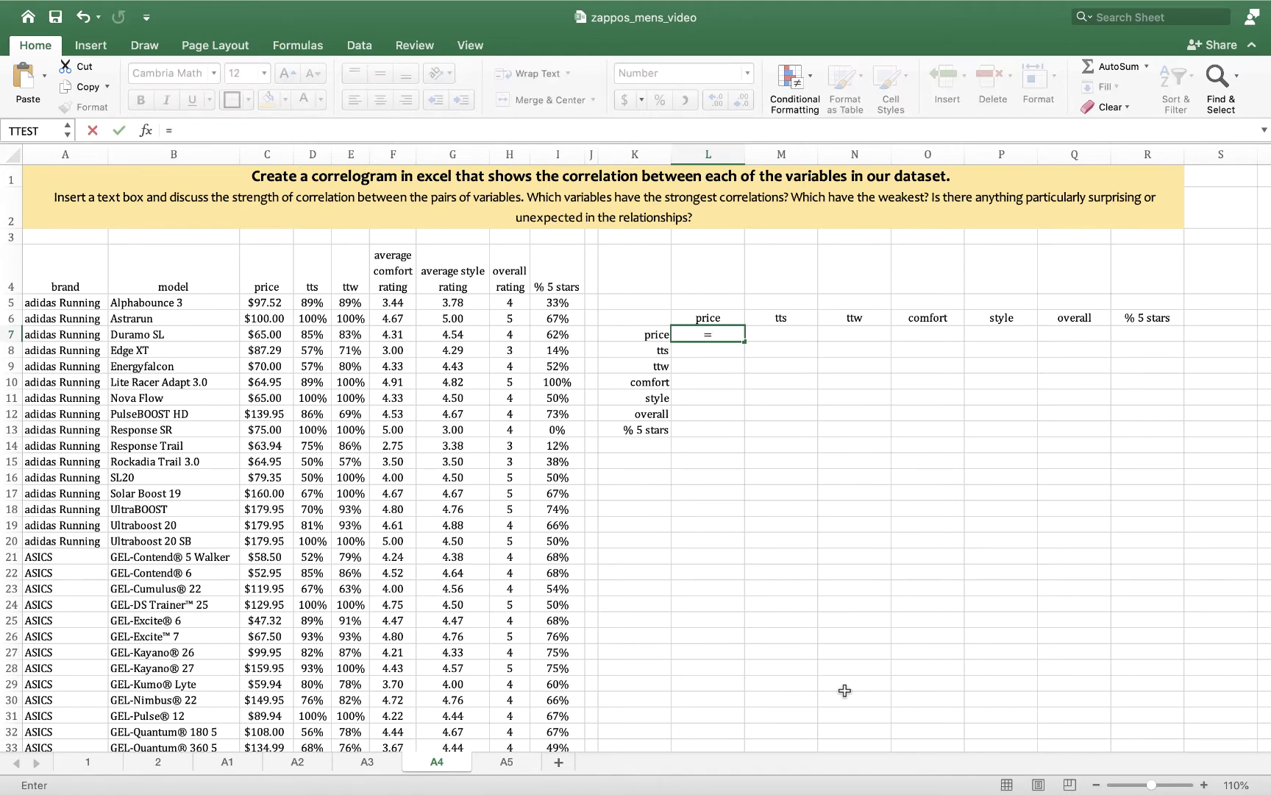
pyautogui.write('correl')
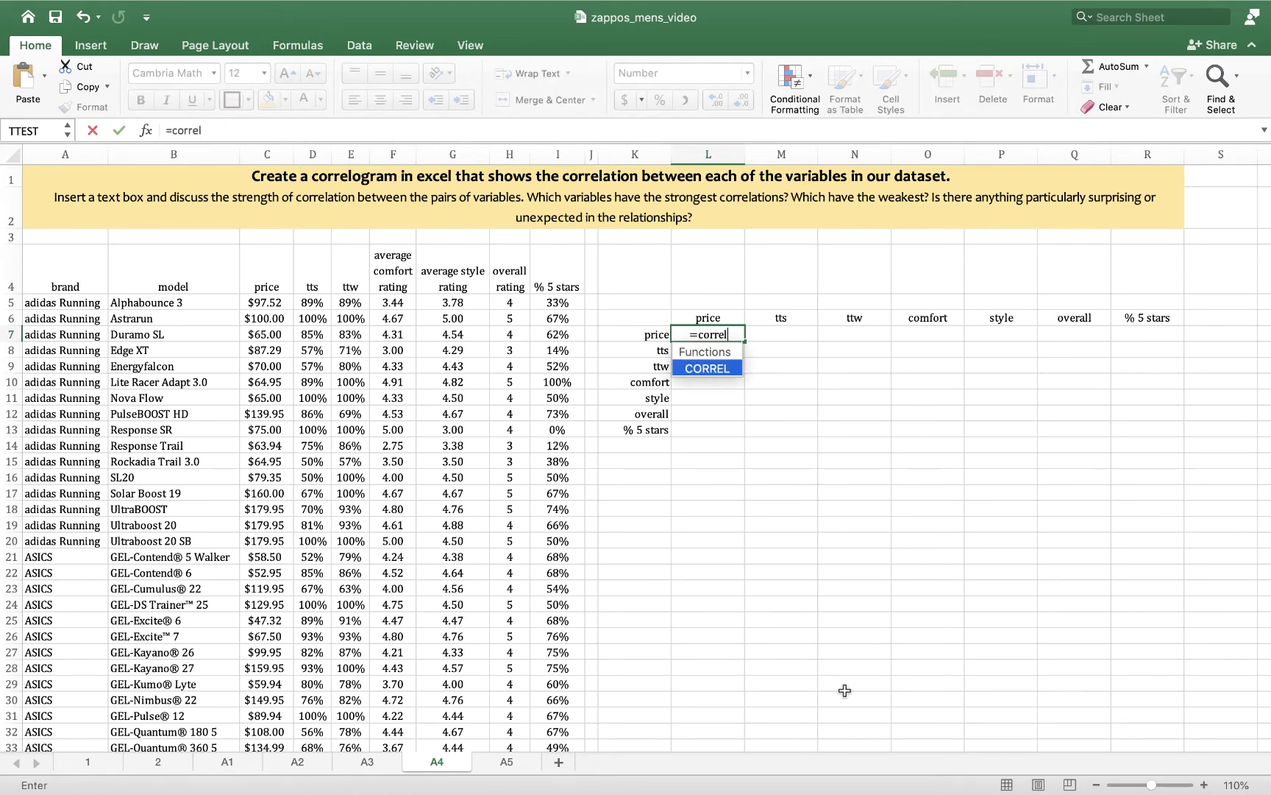
pyautogui.write('(')
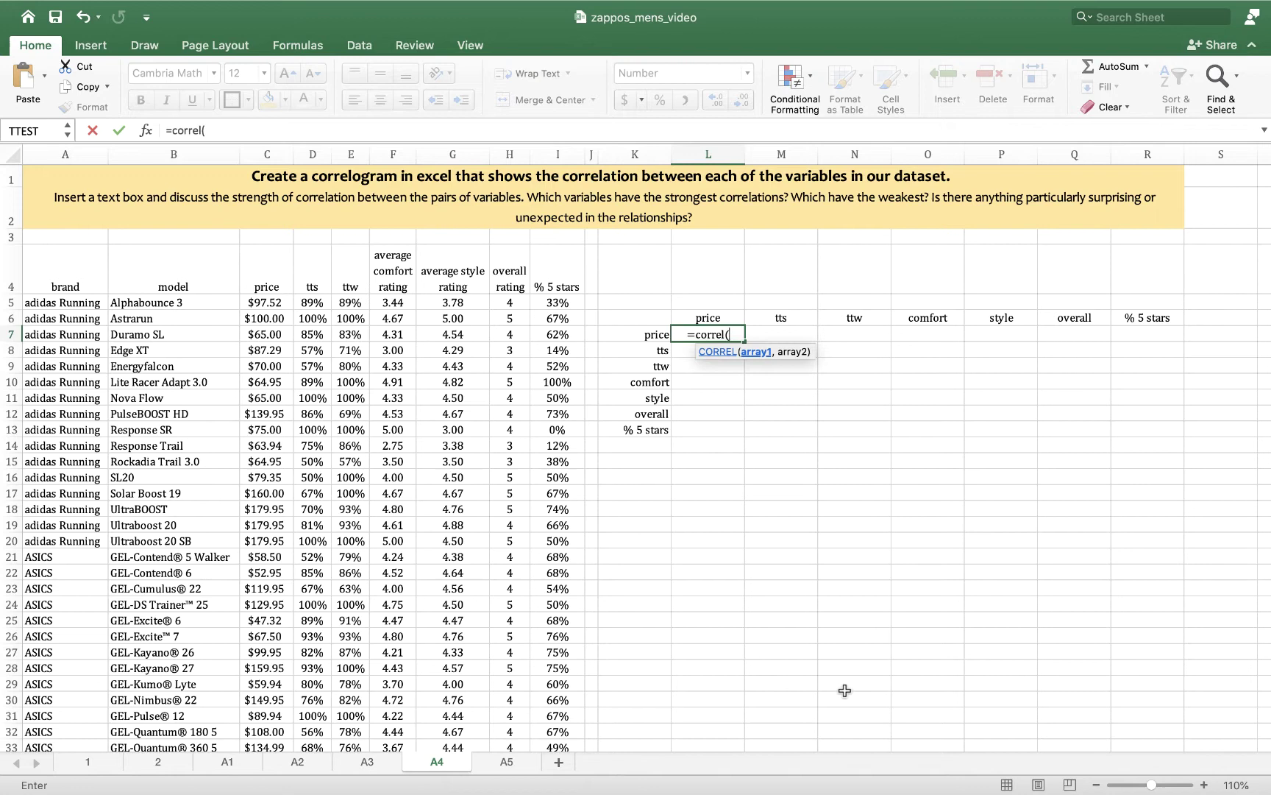
pyautogui.click(273, 301)
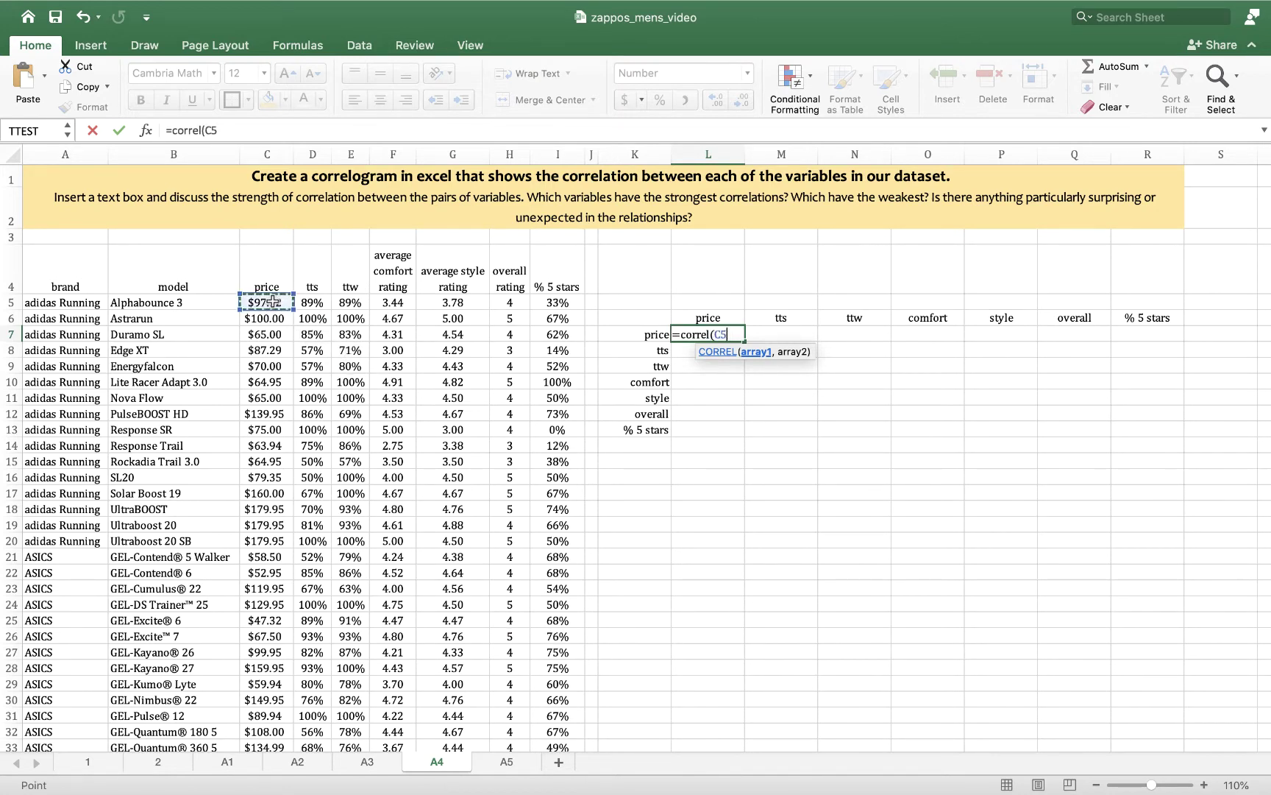
pyautogui.hotkey('ctrl', 'shift', 'Down')
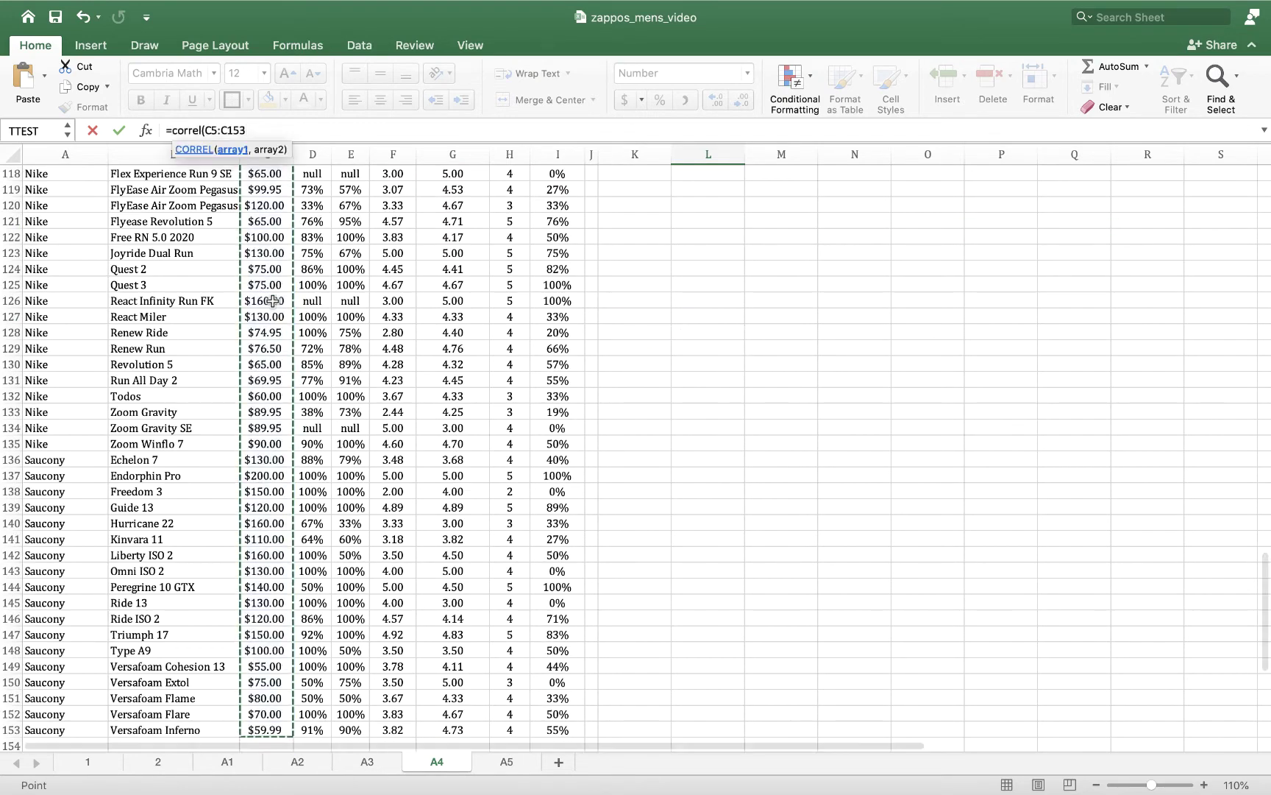
pyautogui.scroll(7, 595, 293)
pyautogui.scroll(20, 595, 293)
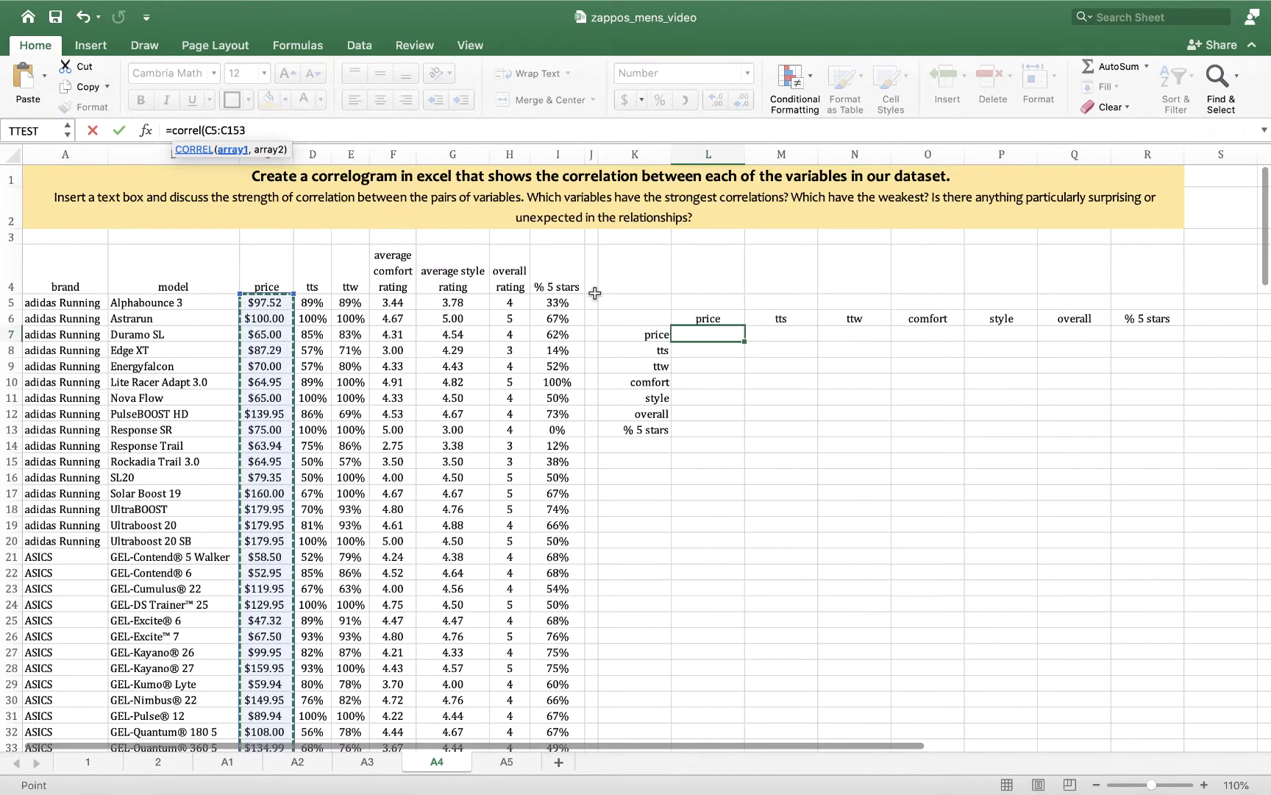
pyautogui.write(':')
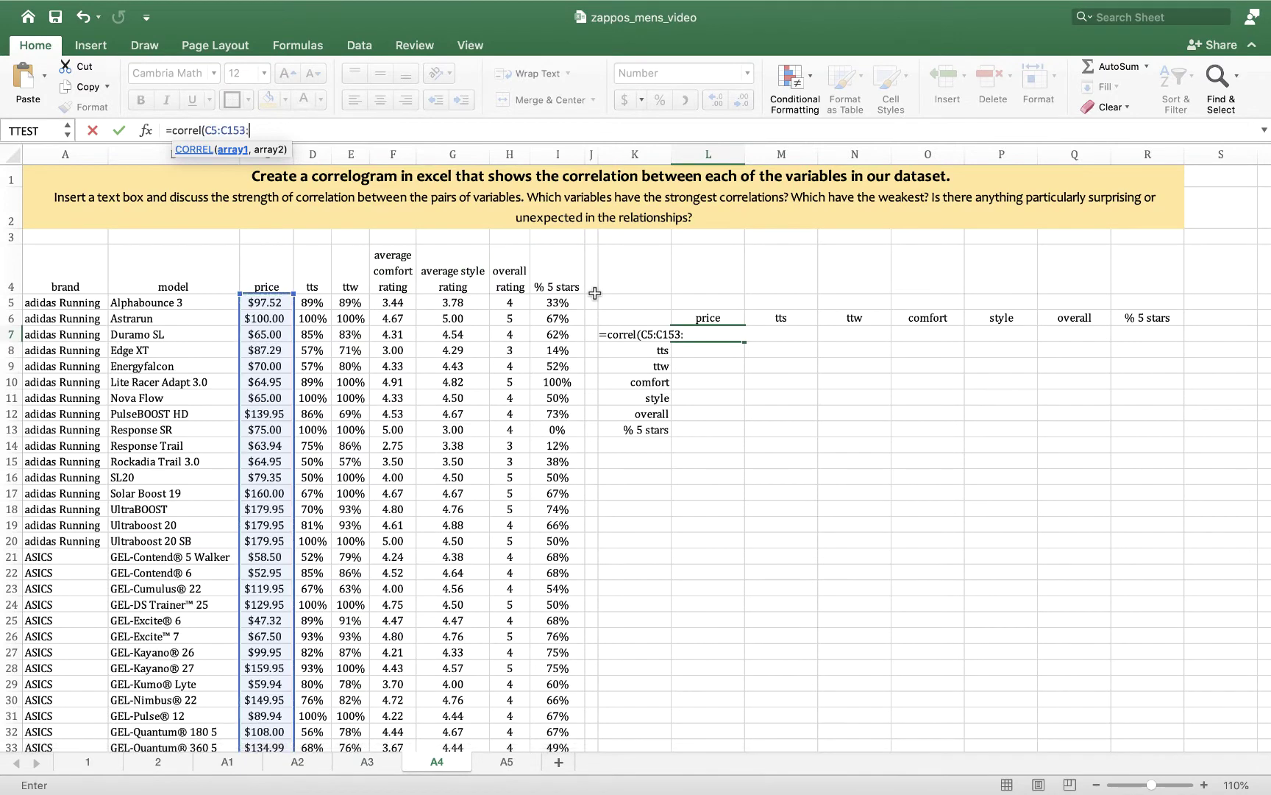
pyautogui.write('C')
pyautogui.press('BackSpace')
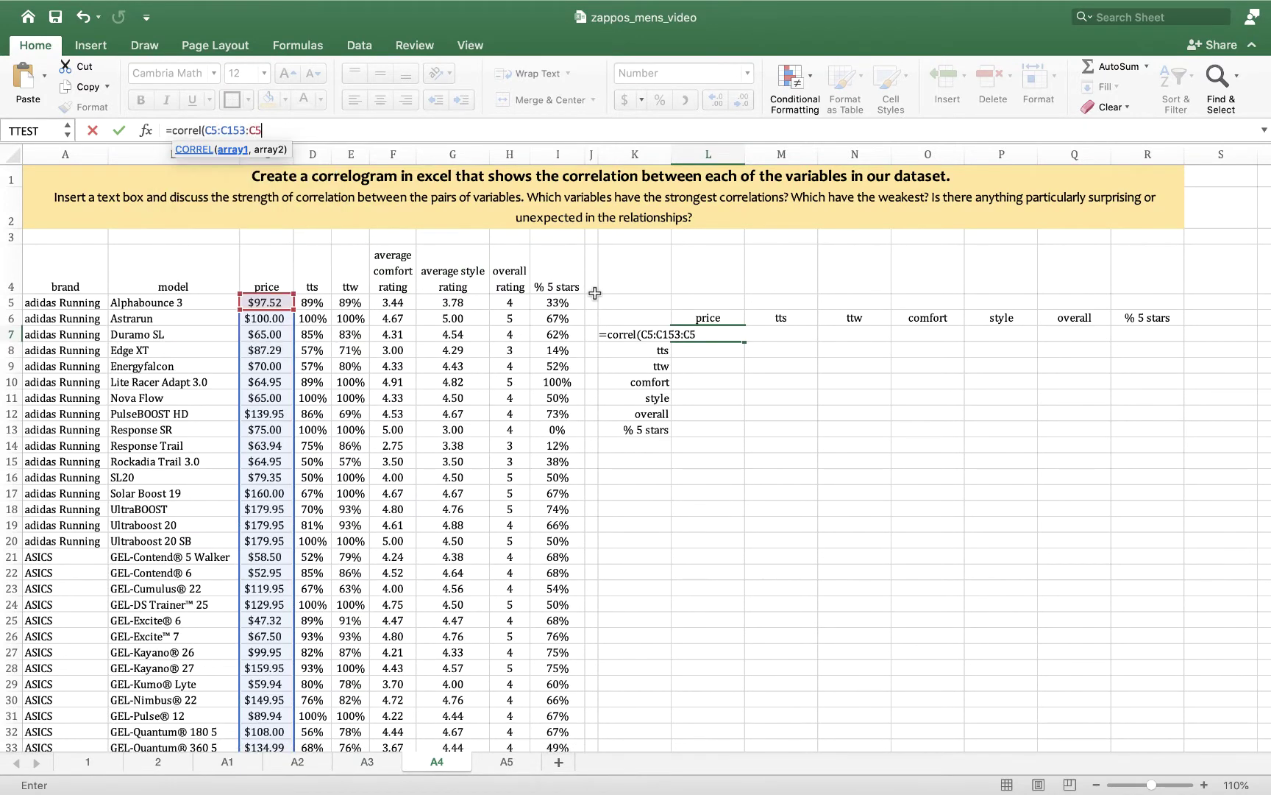
pyautogui.press('BackSpace')
pyautogui.press('BackSpace')
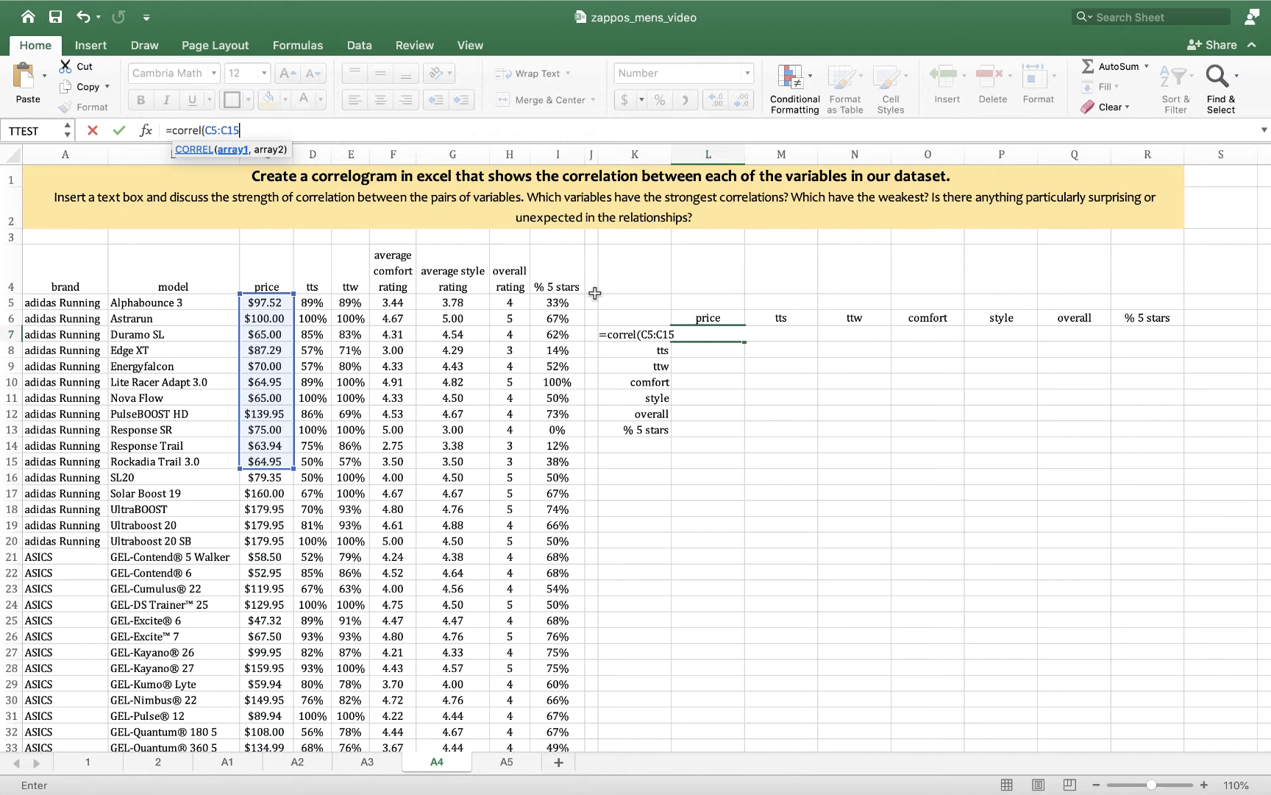
pyautogui.write(',')
pyautogui.press('BackSpace')
pyautogui.write('3')
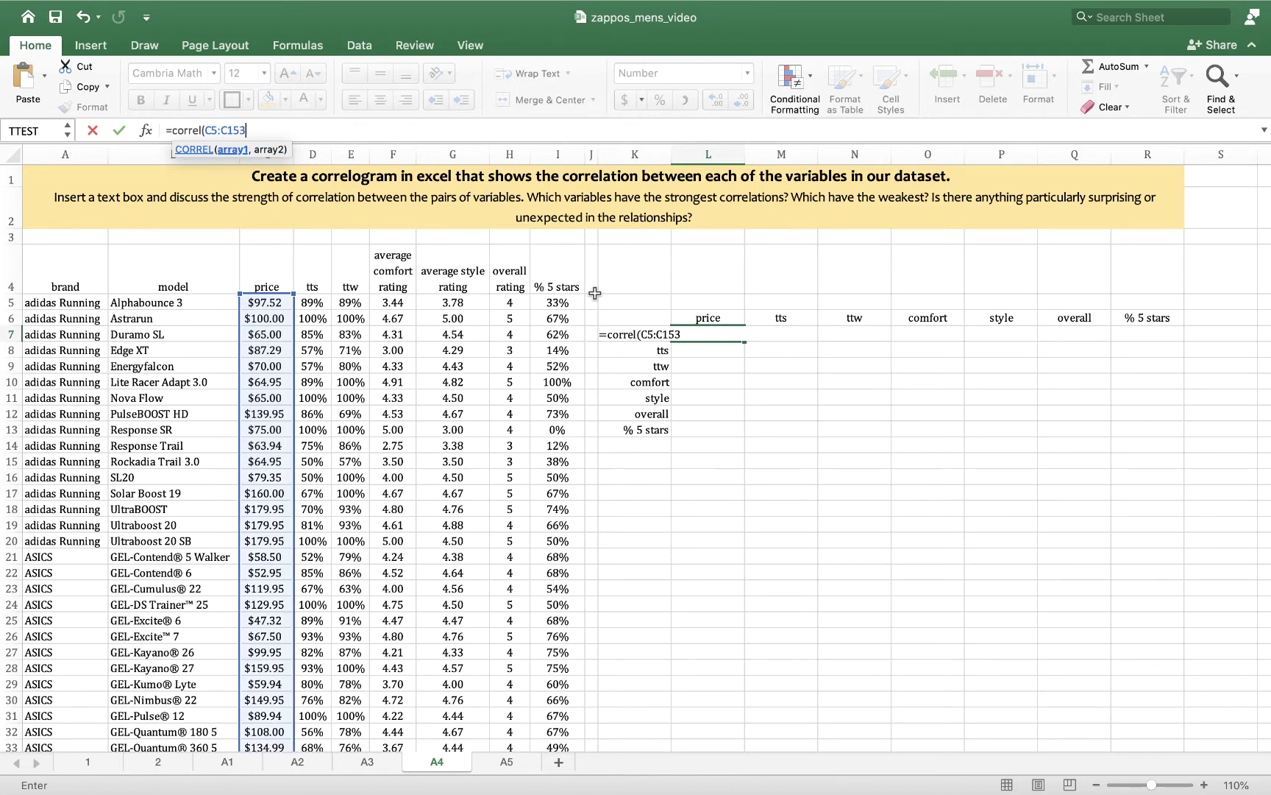
# Step: Add C5:C153 as the second range and commit, giving 1.00
pyautogui.scroll(-10, 572, 553)
pyautogui.scroll(-18, 573, 553)
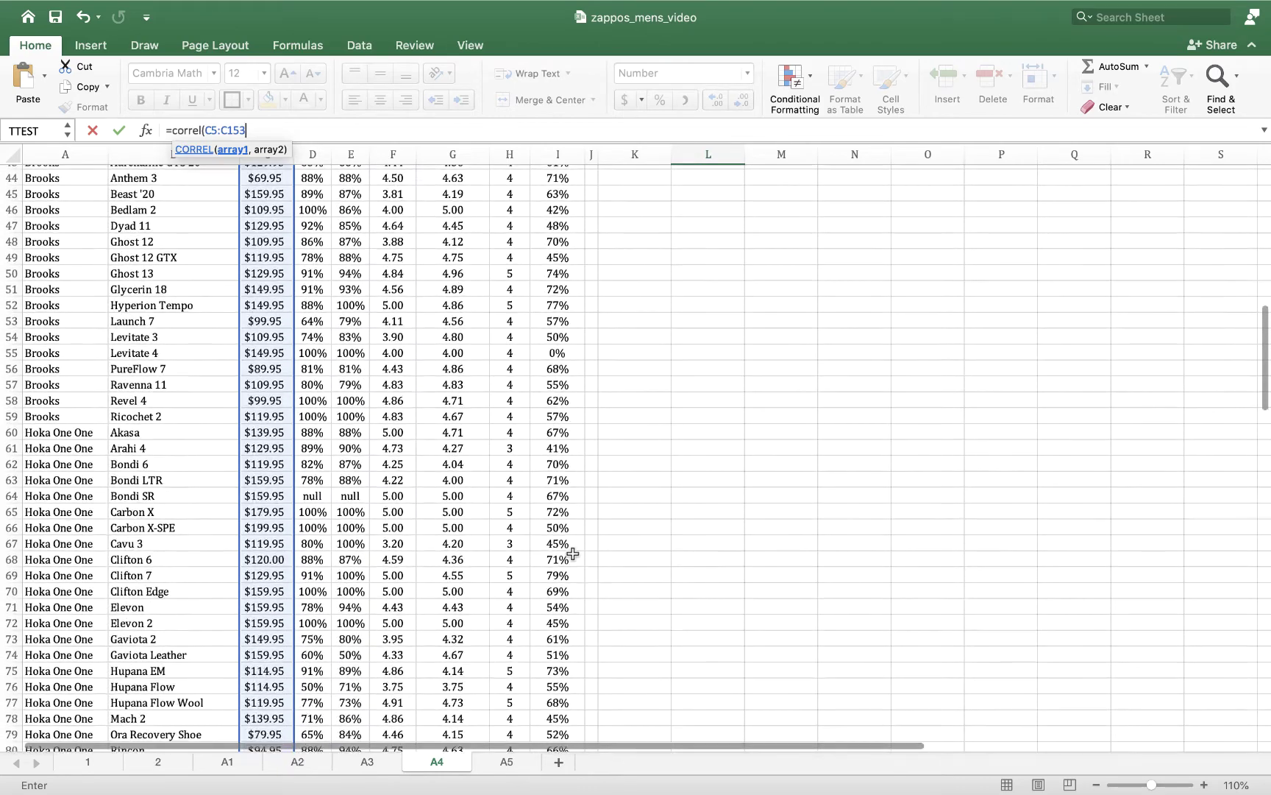
pyautogui.scroll(-10, 573, 553)
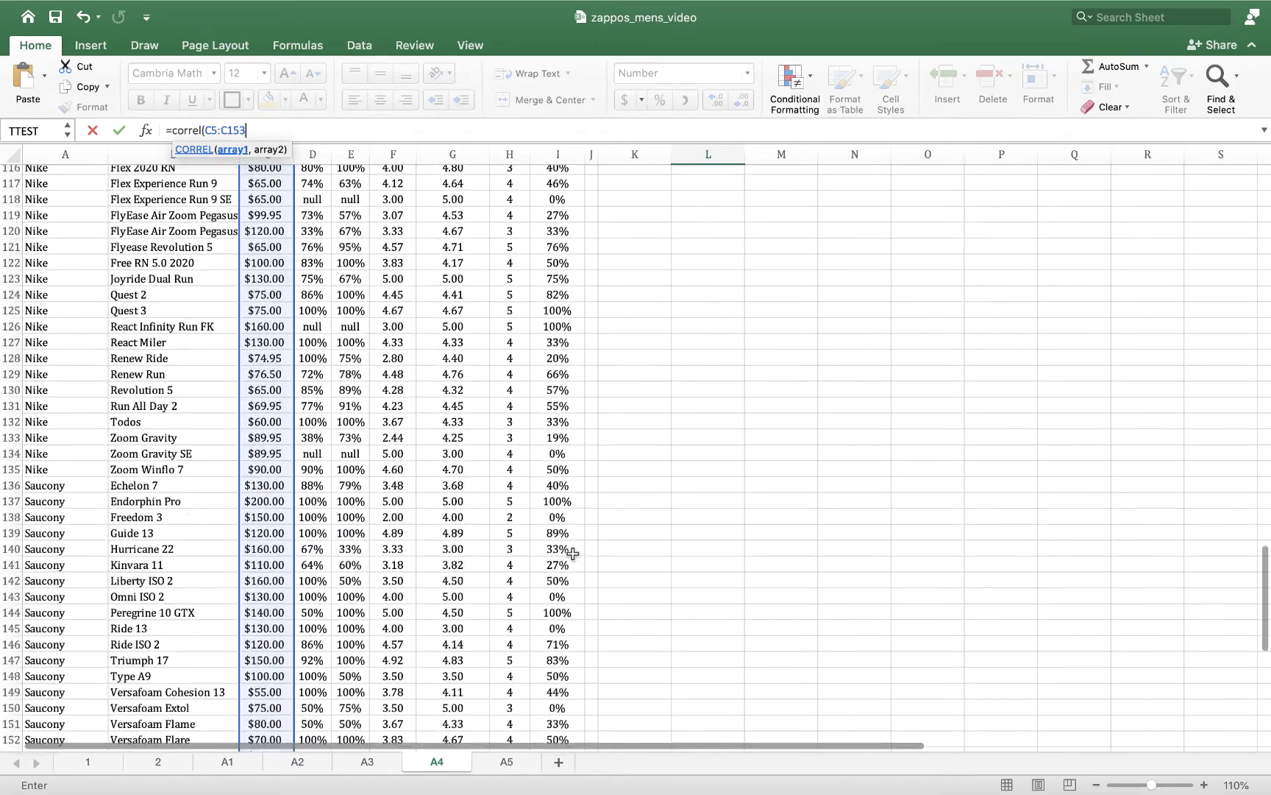
pyautogui.scroll(20, 572, 553)
pyautogui.scroll(13, 572, 553)
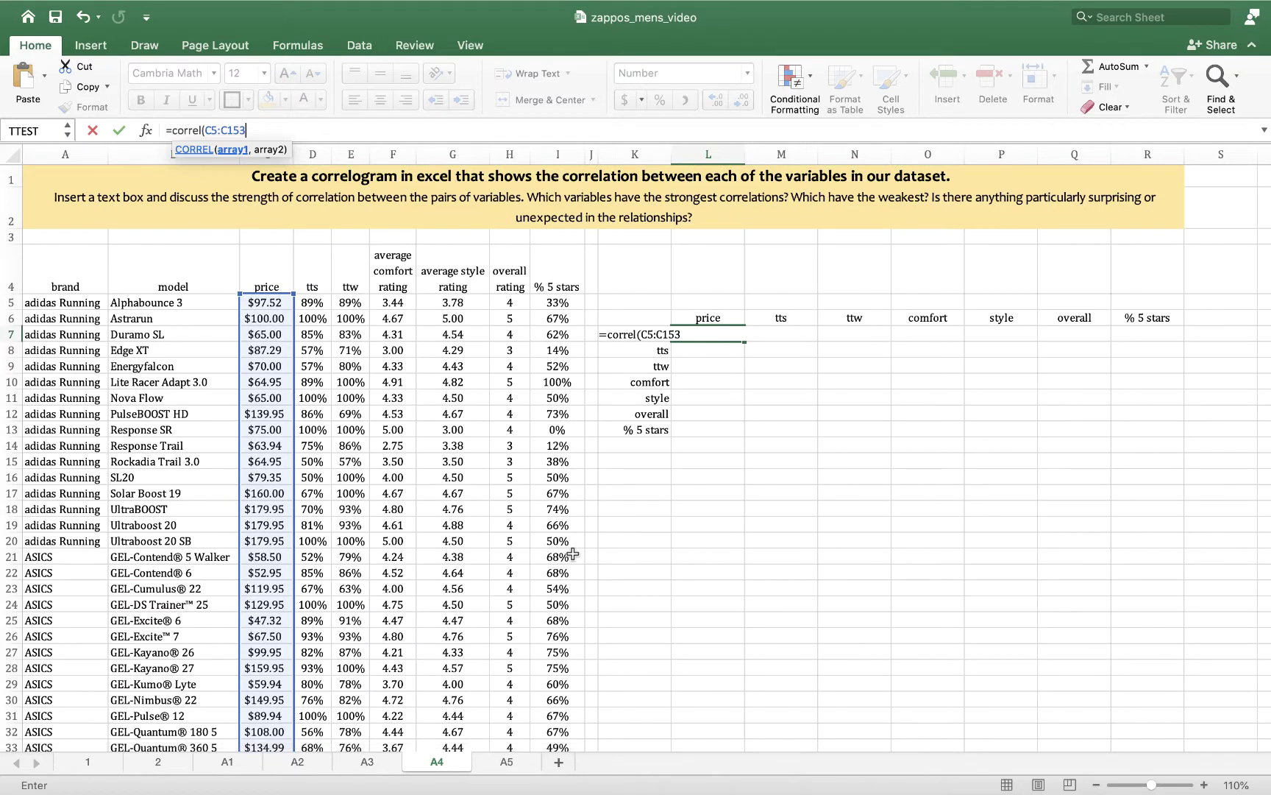
pyautogui.write(',C5')
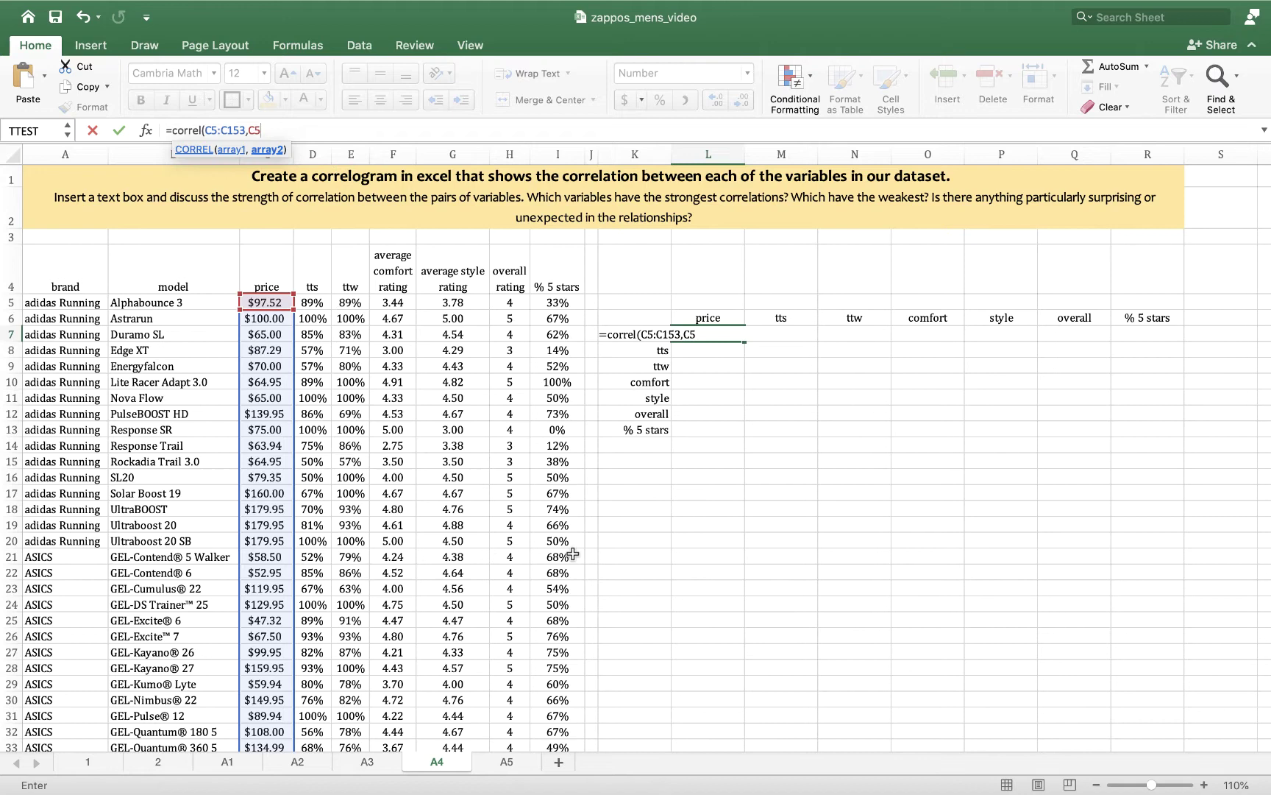
pyautogui.write(':C15')
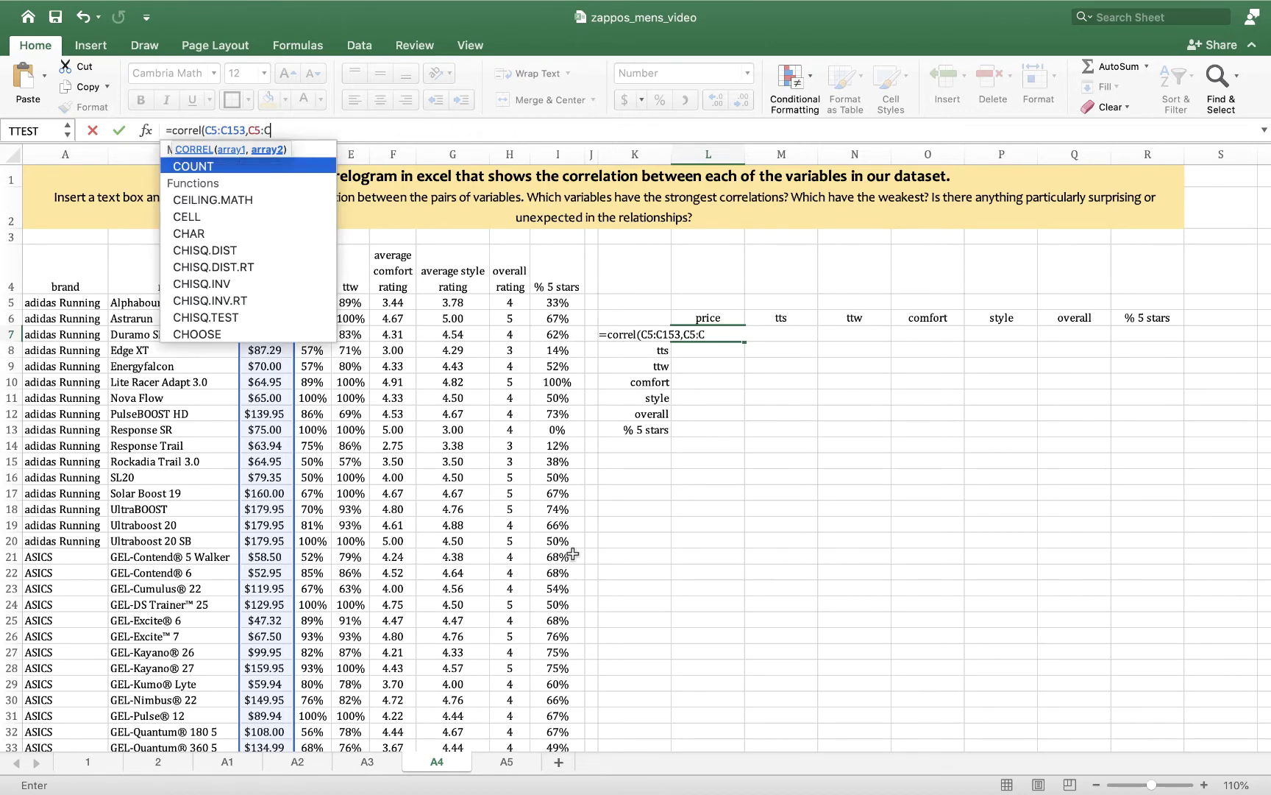
pyautogui.write('3')
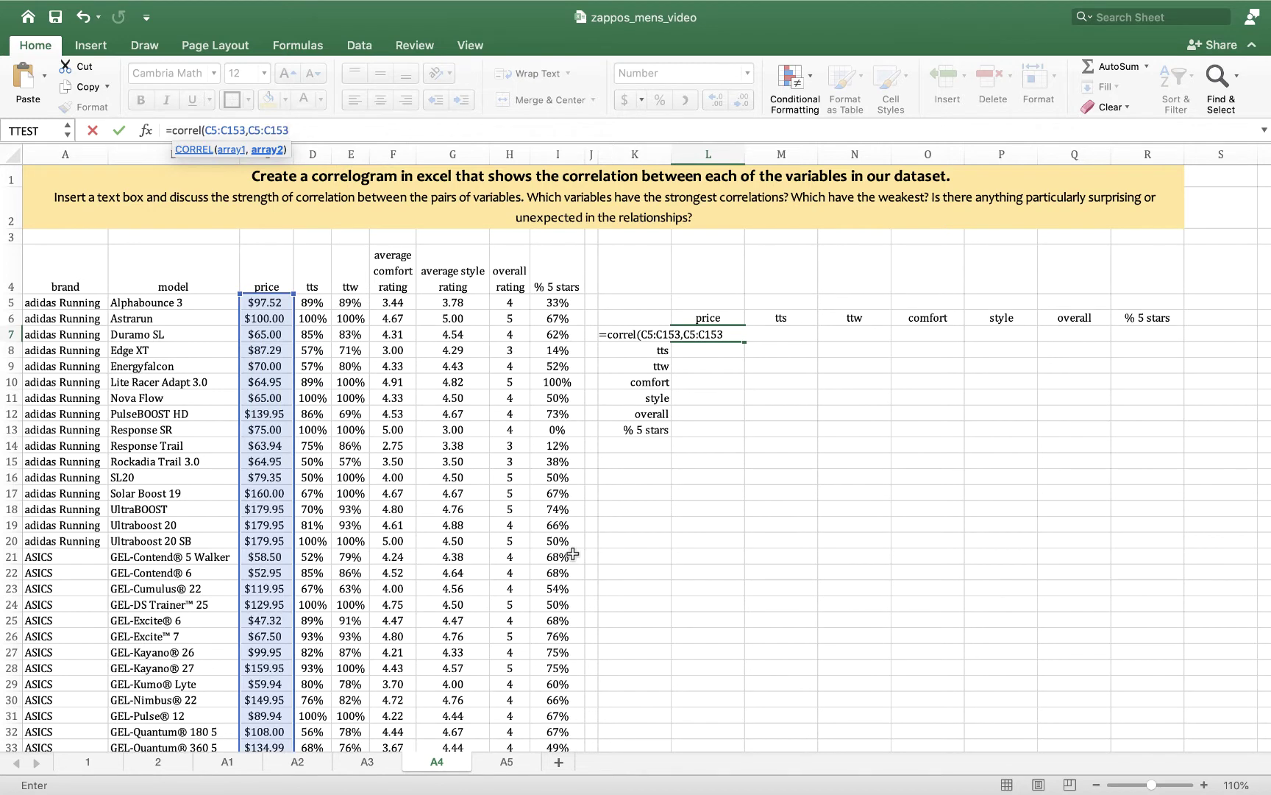
pyautogui.write(')')
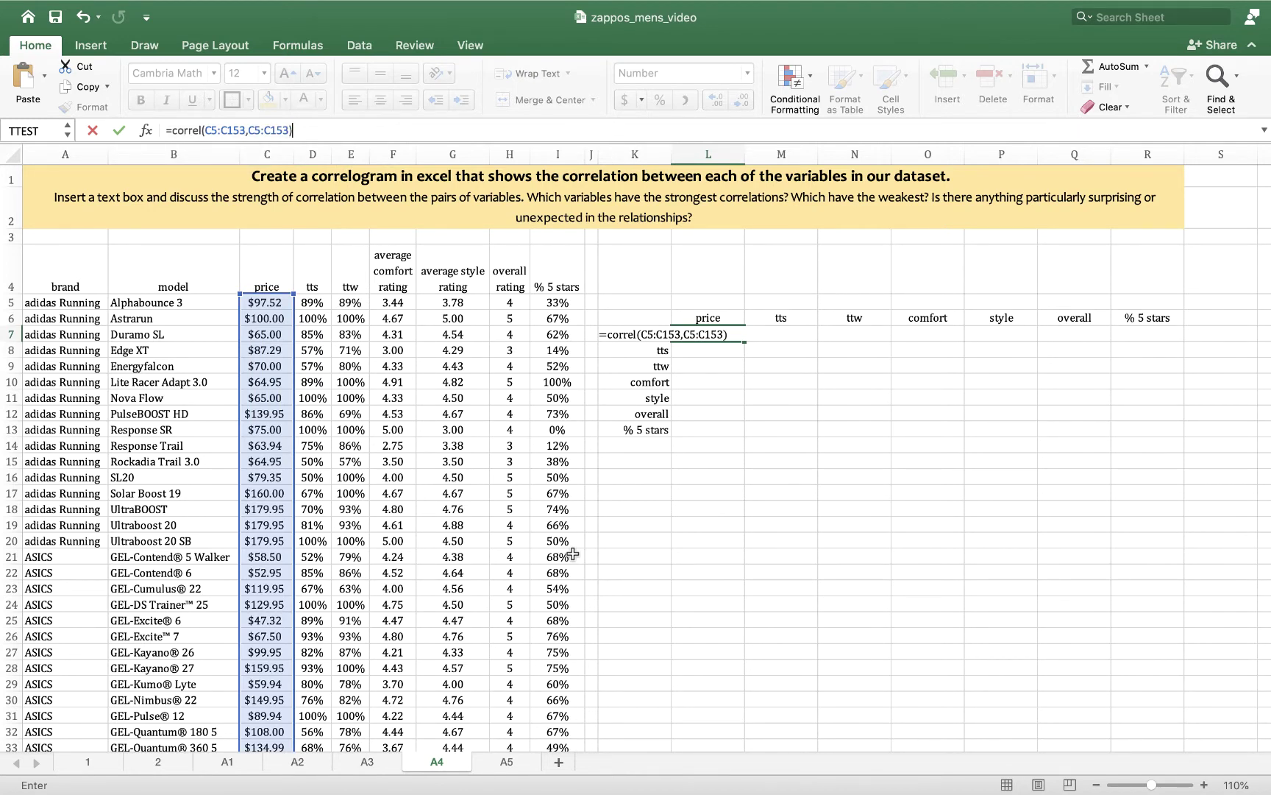
pyautogui.press('Return')
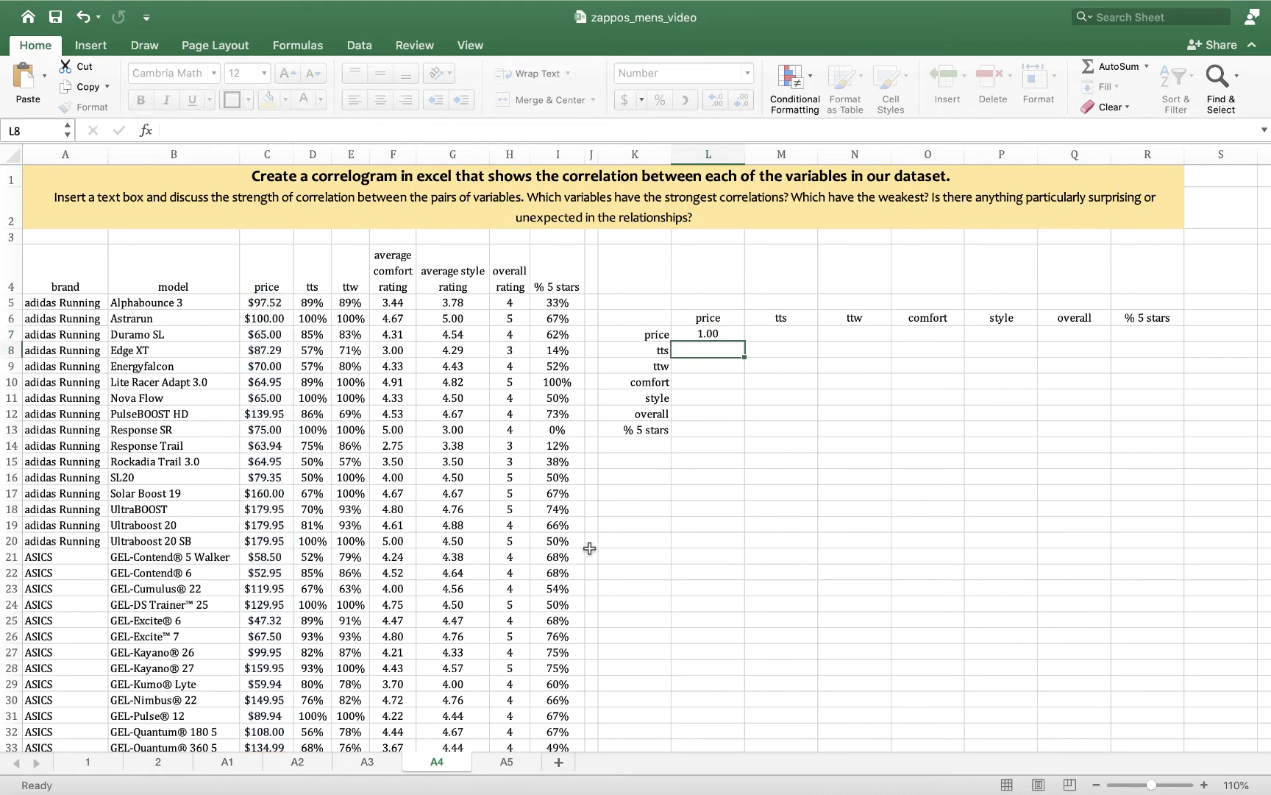
pyautogui.click(724, 332)
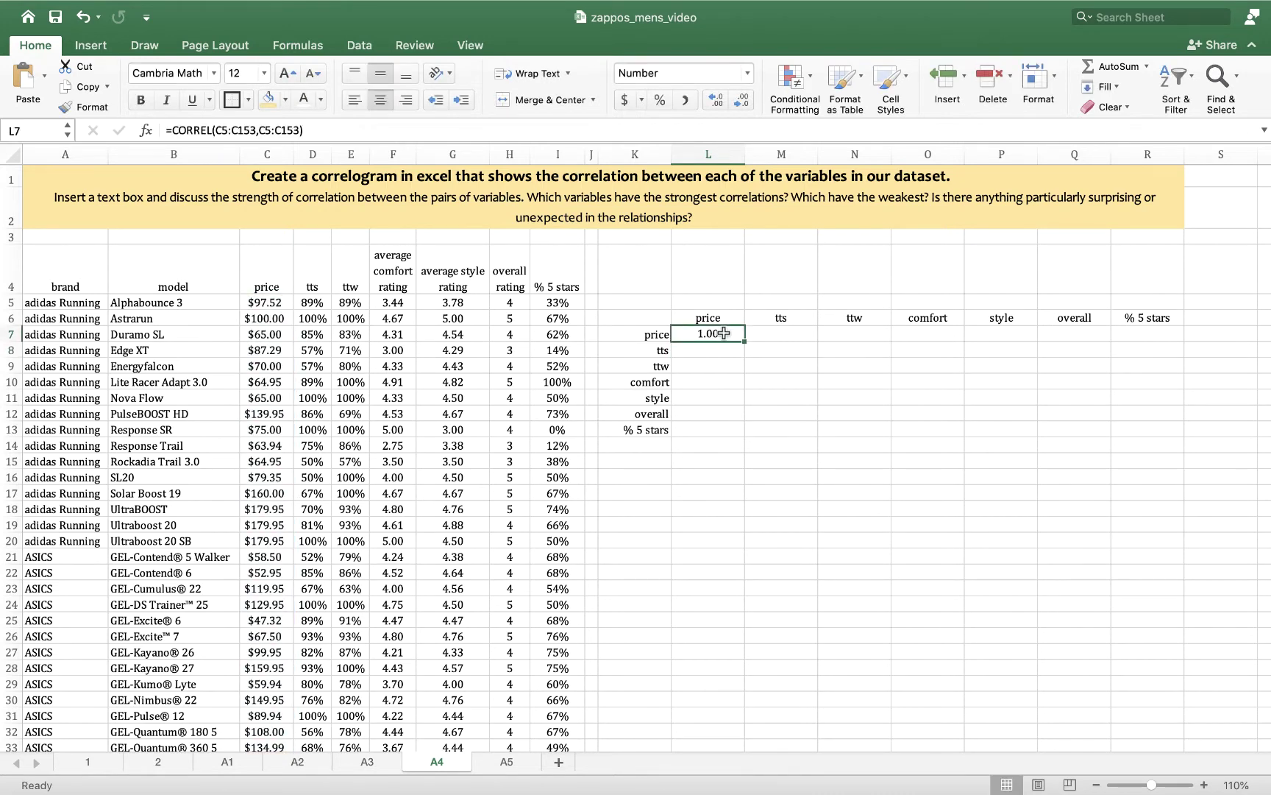
# Step: Make L7's first CORREL range absolute as $C$5:$C$153
pyautogui.click(225, 129)
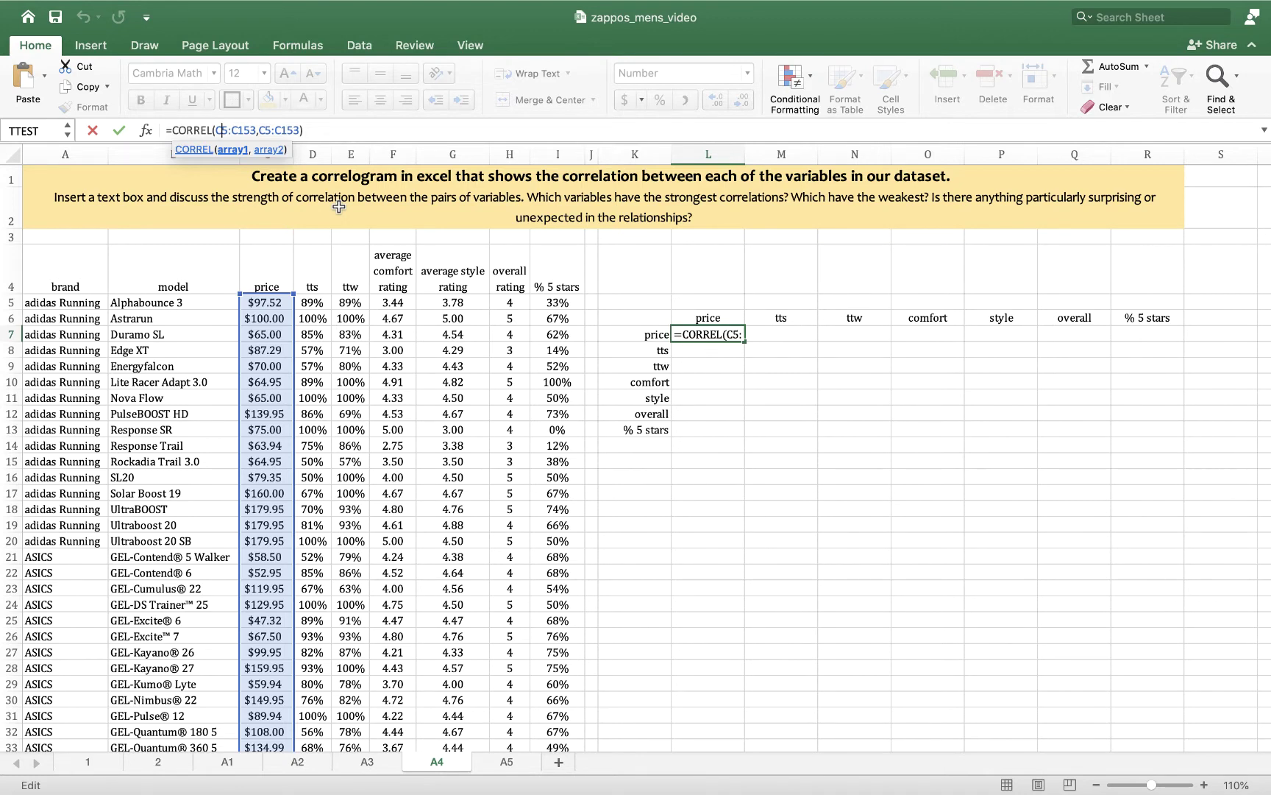
pyautogui.press('F4')
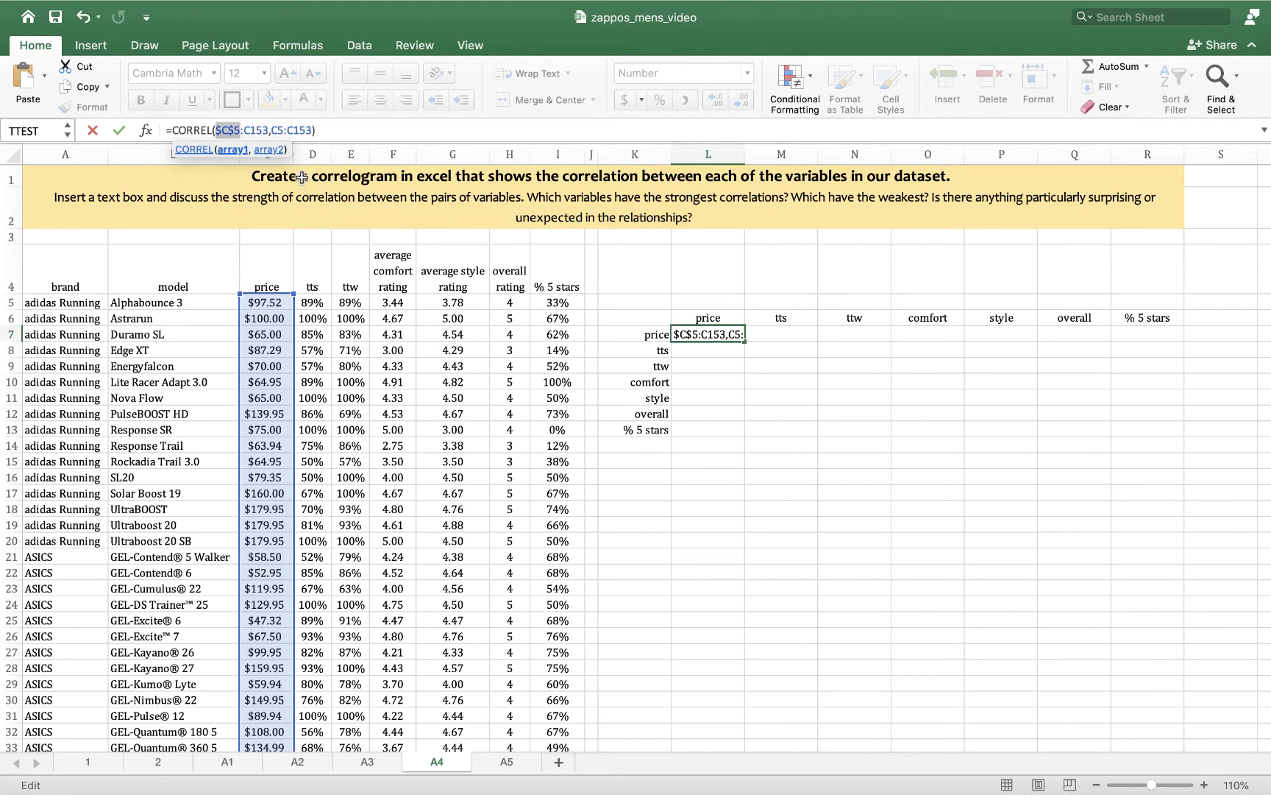
pyautogui.click(262, 130)
pyautogui.press('F4')
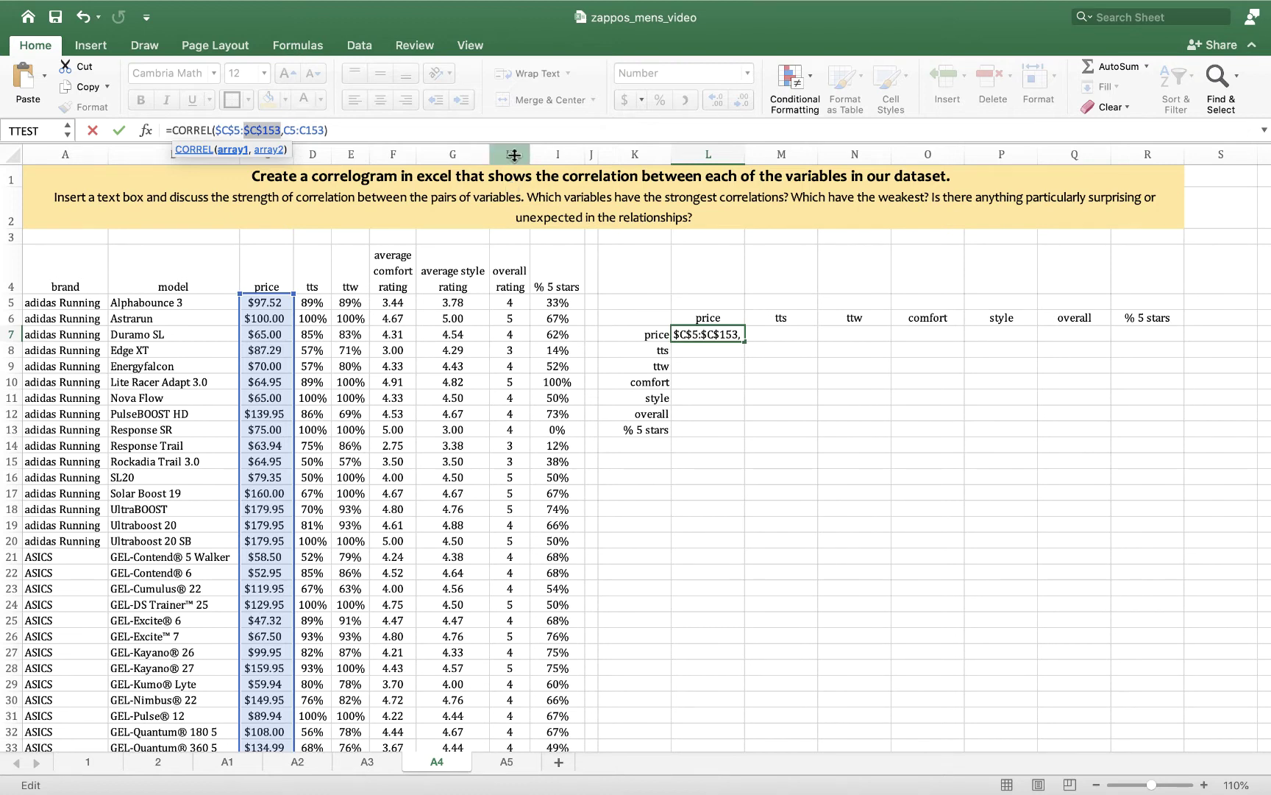
pyautogui.press('Return')
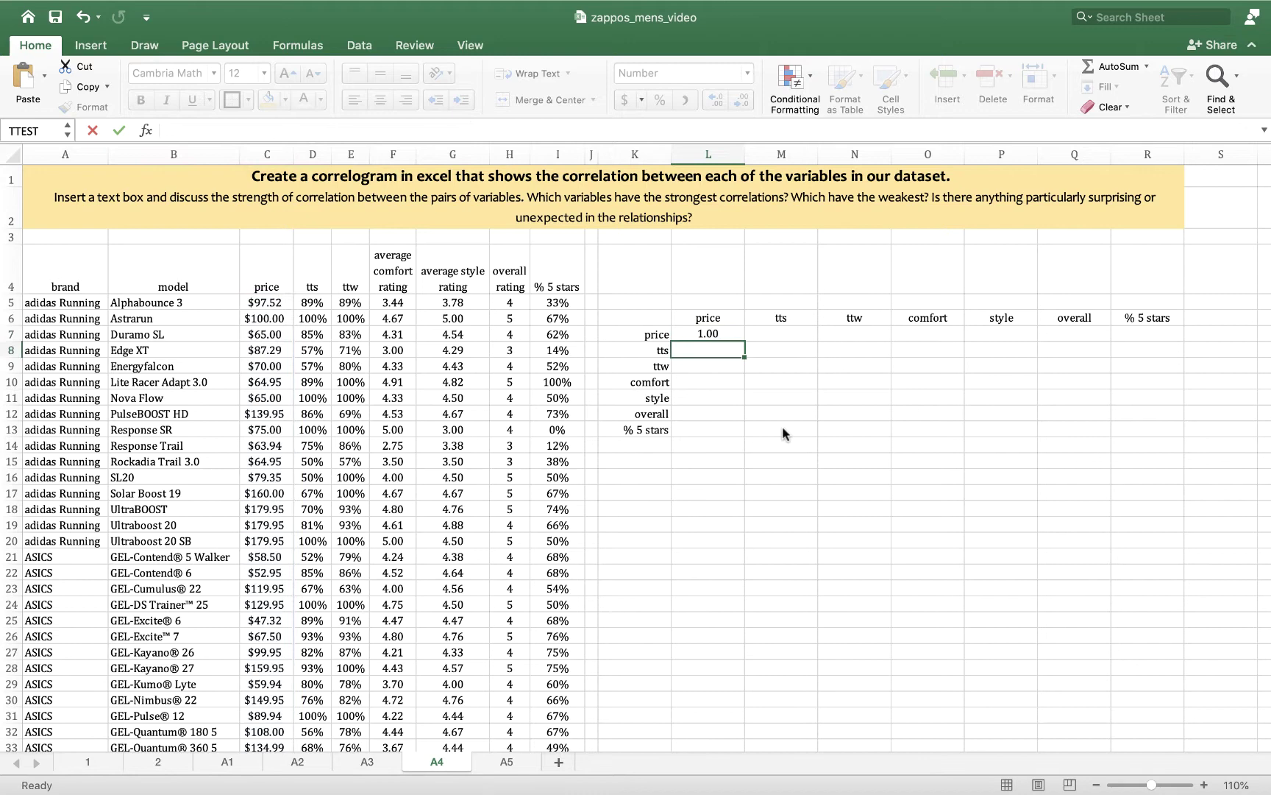
pyautogui.click(705, 335)
# Step: Lock the rows of L7's second range so it reads C$5:C$153
pyautogui.doubleClick(705, 335)
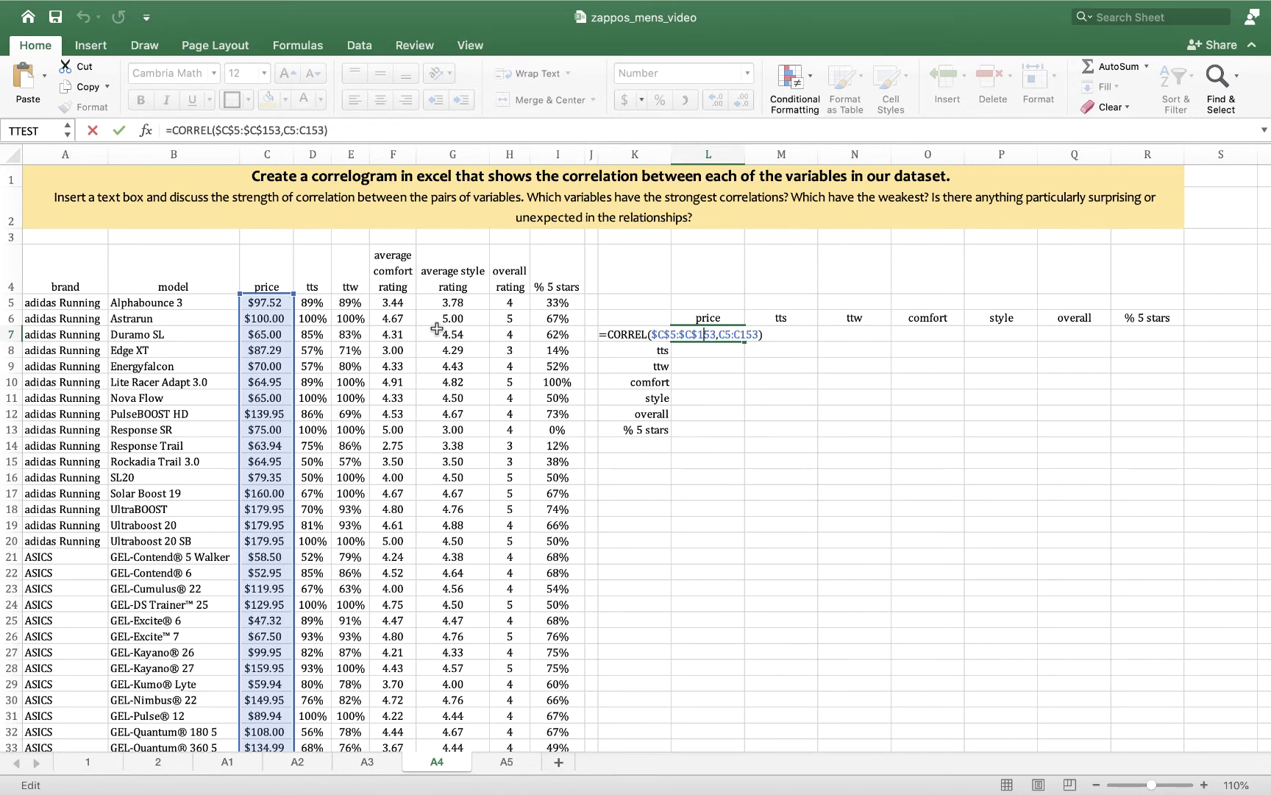
pyautogui.click(289, 128)
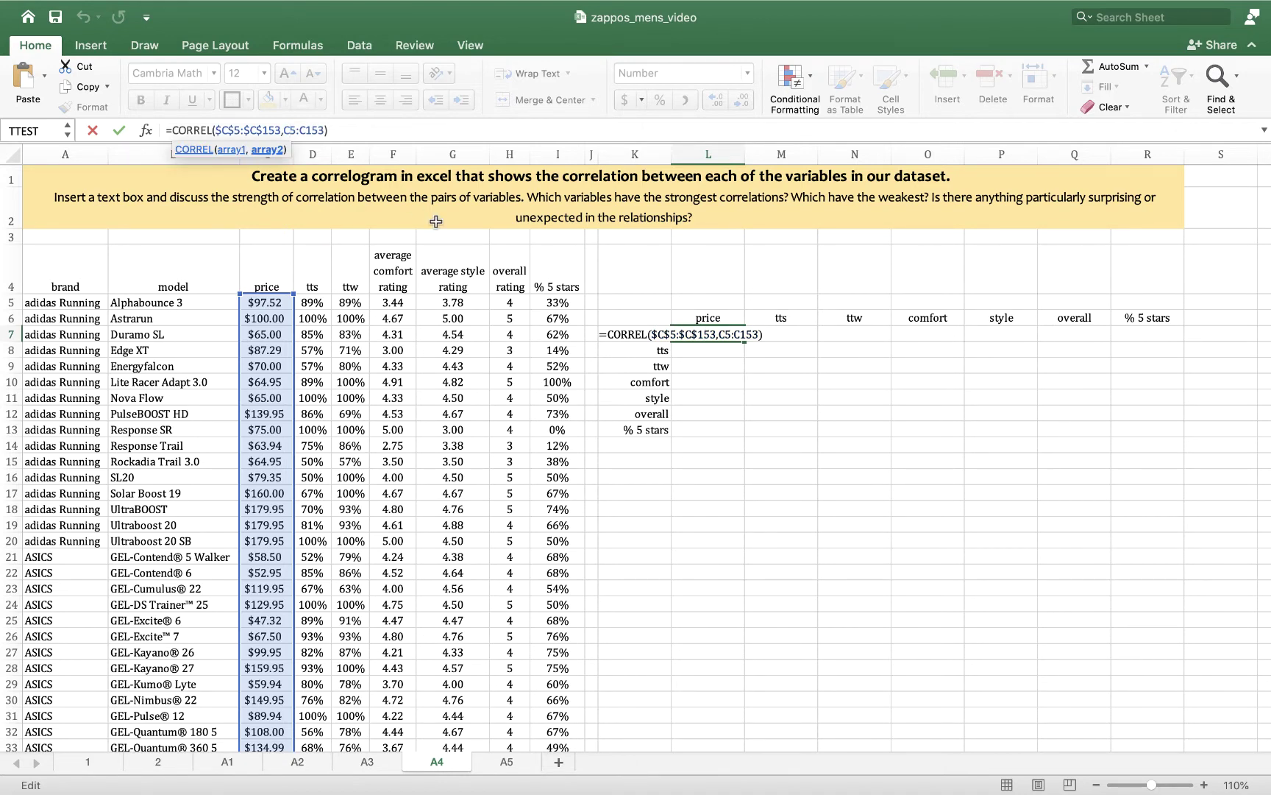
pyautogui.write('$')
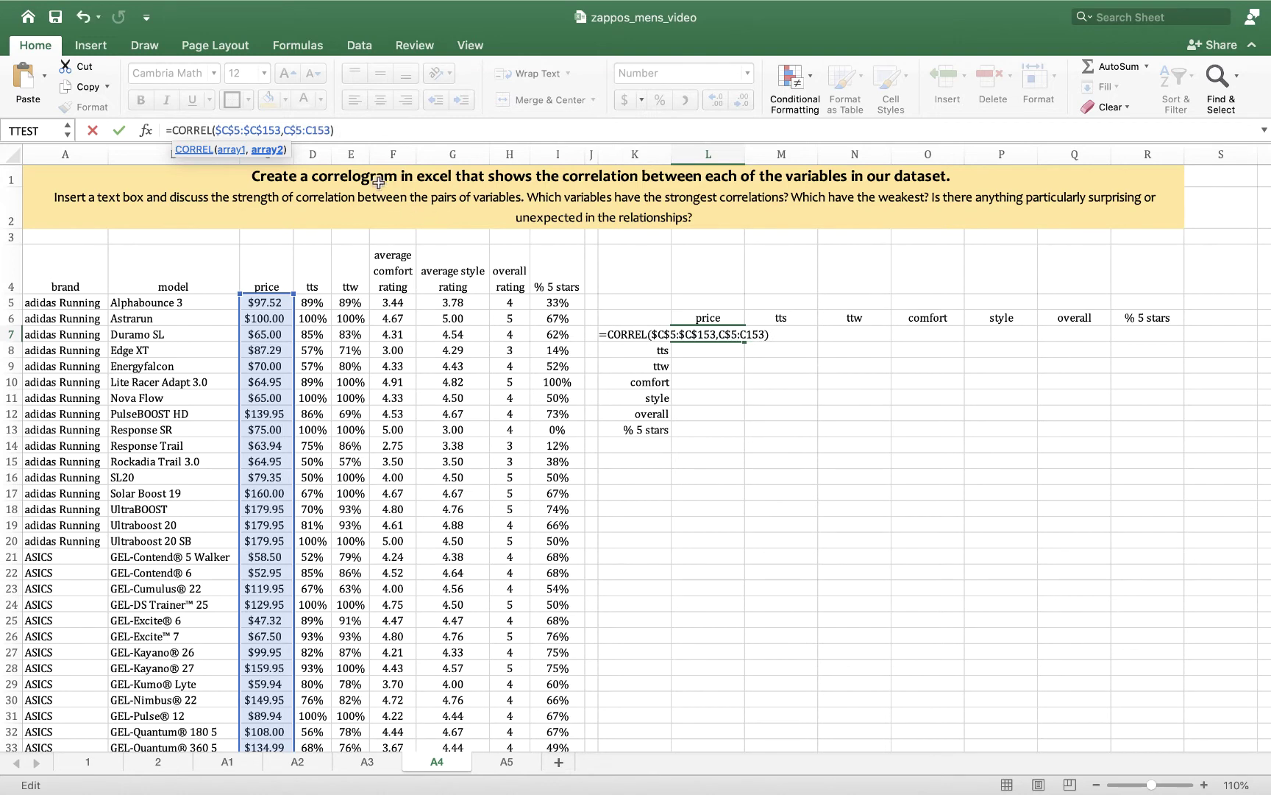
pyautogui.click(314, 131)
pyautogui.write('$')
pyautogui.press('Return')
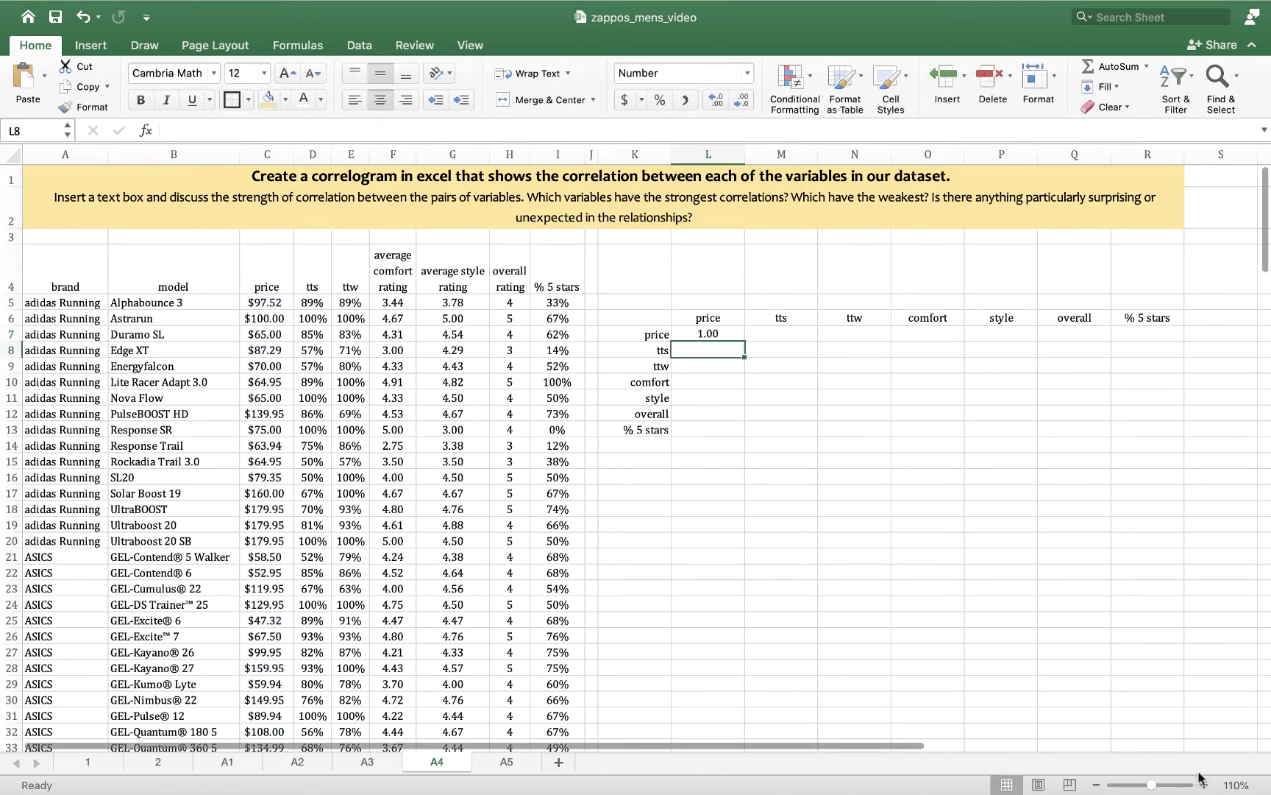
# Step: Zoom the sheet to 150% and recheck L7's formula without changing it
pyautogui.click(1204, 785)
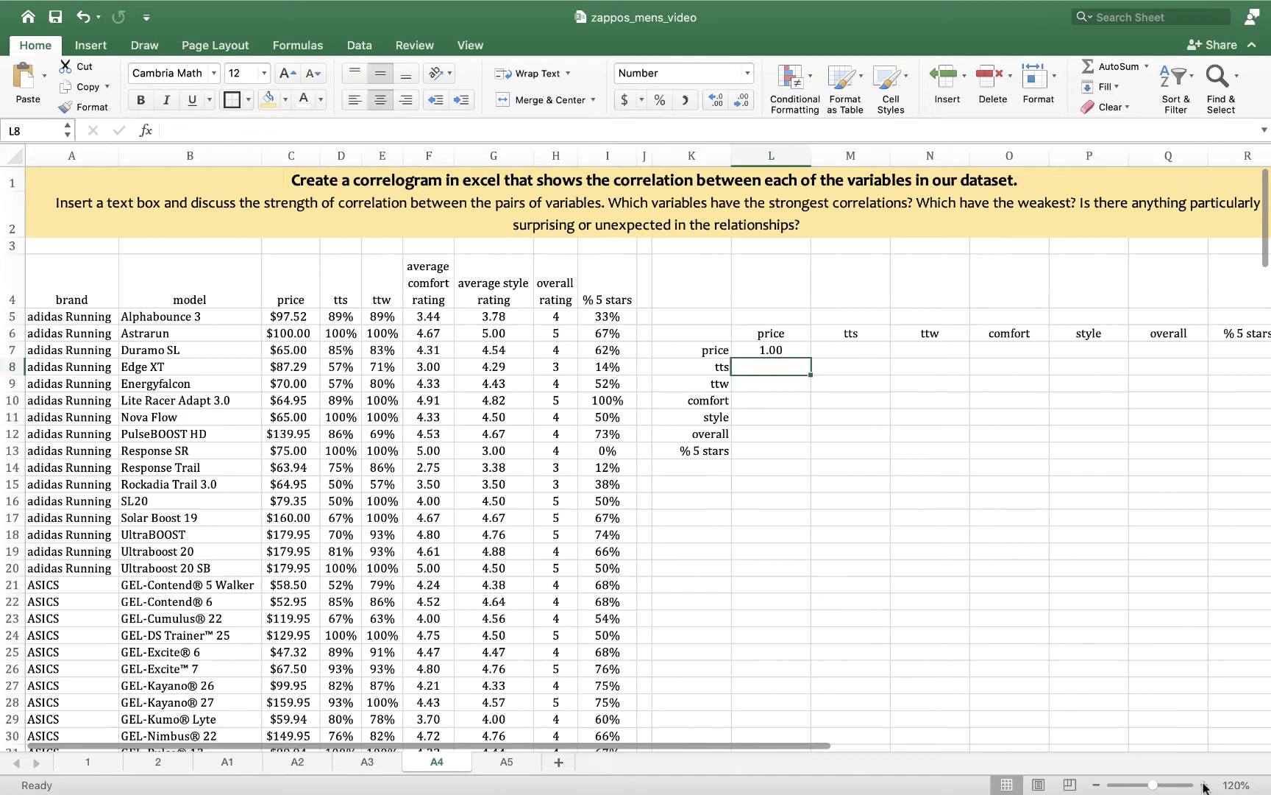
pyautogui.click(1204, 785)
pyautogui.click(1203, 785)
pyautogui.click(1204, 785)
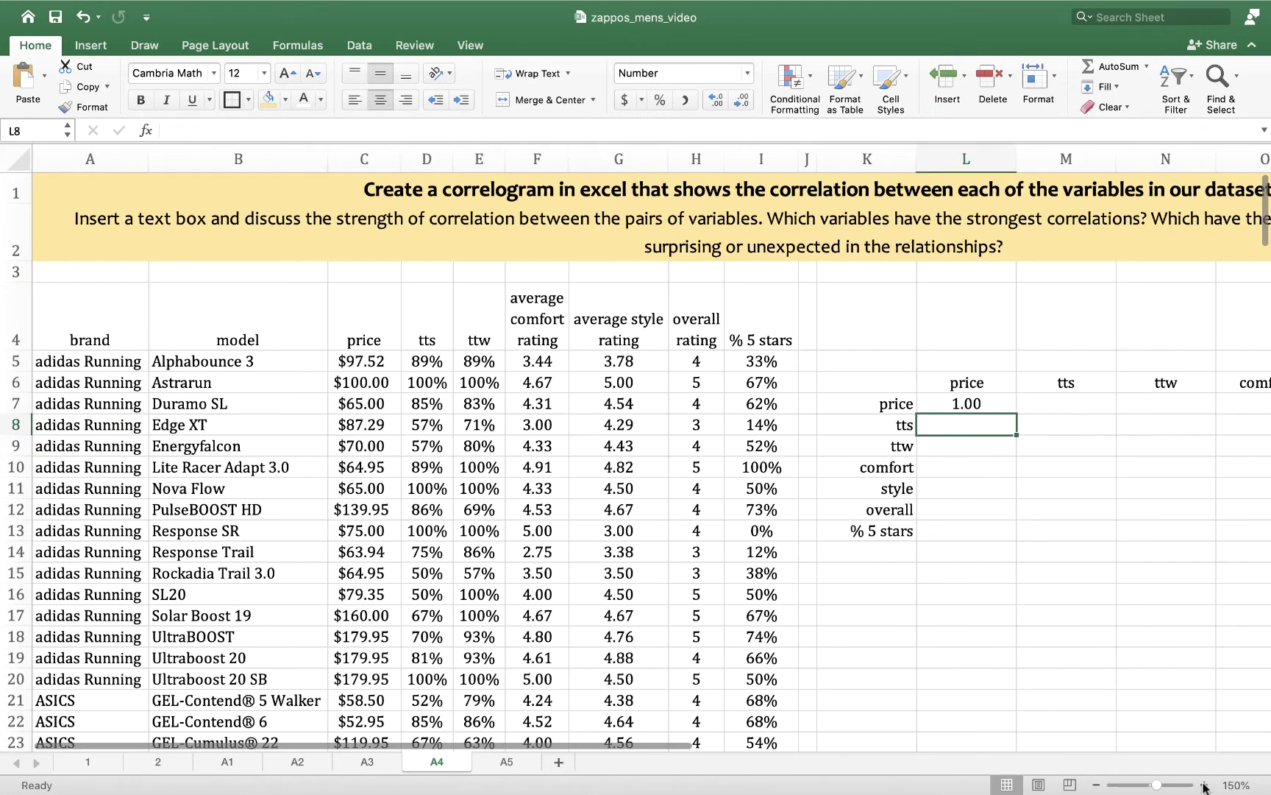
pyautogui.doubleClick(979, 403)
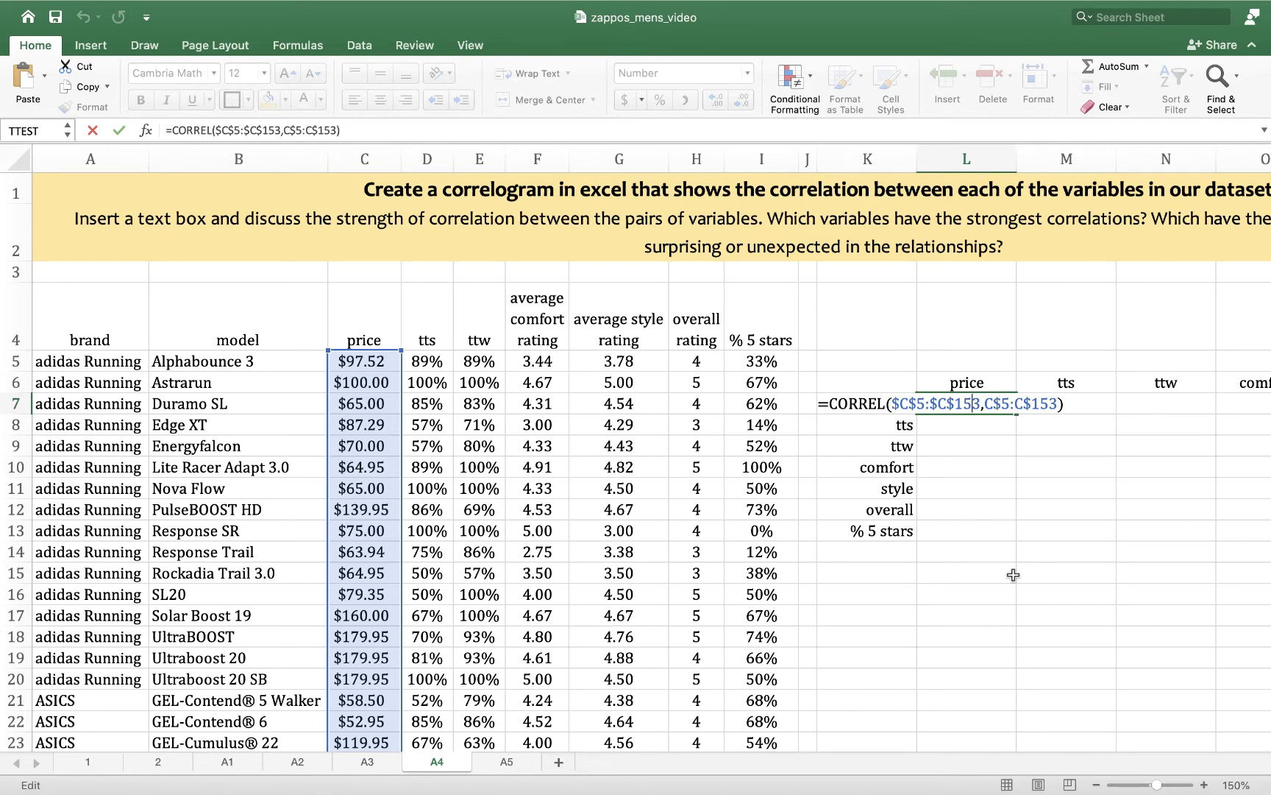
pyautogui.press('Return')
pyautogui.hscroll(5, 1014, 577)
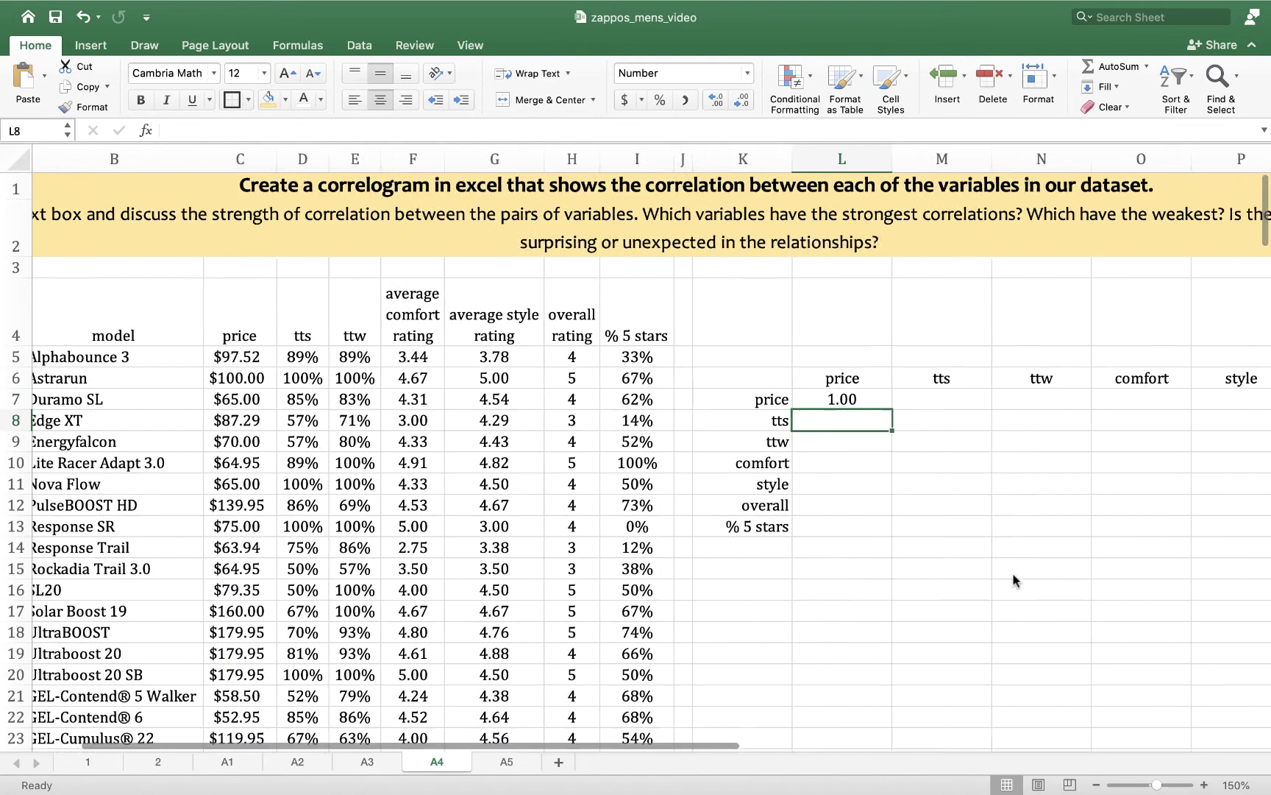
pyautogui.hscroll(2, 1014, 580)
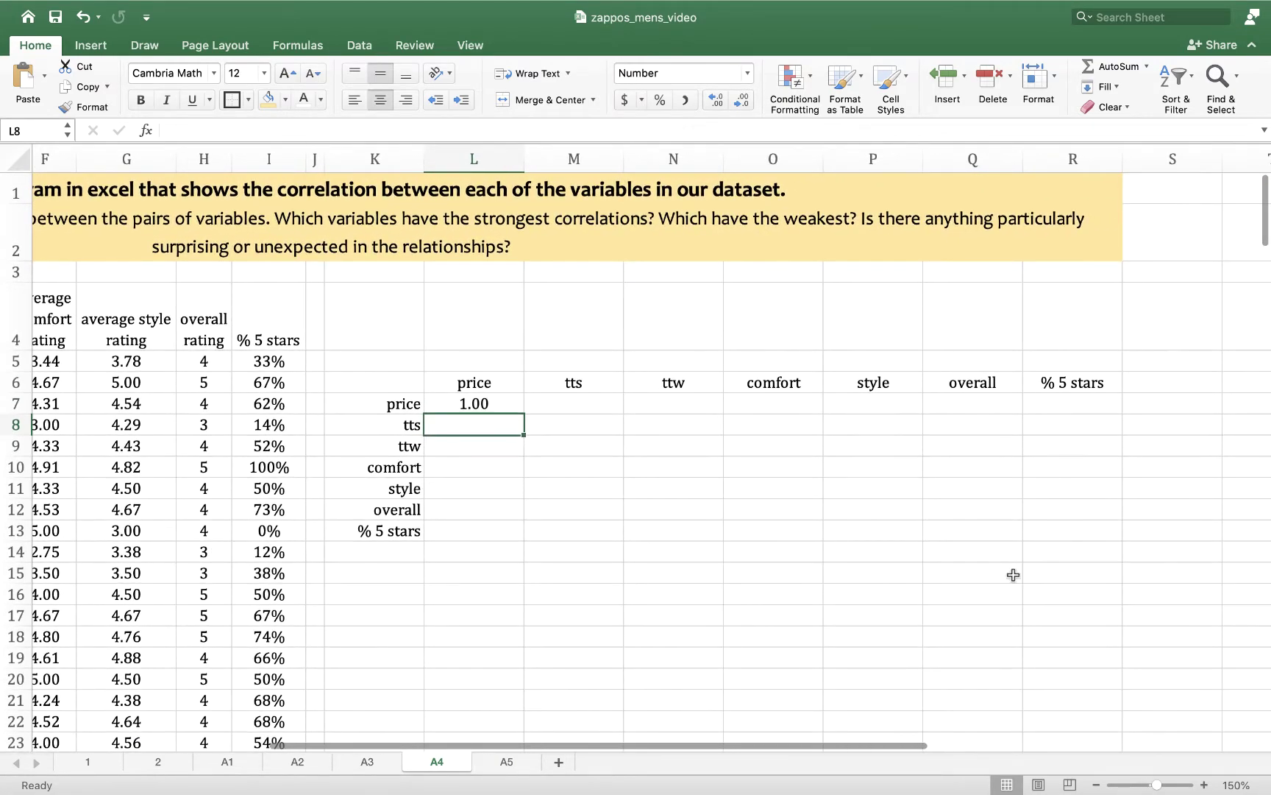
# Step: Fill L7's CORREL formula across the price row to R7 and down into L8
pyautogui.click(478, 402)
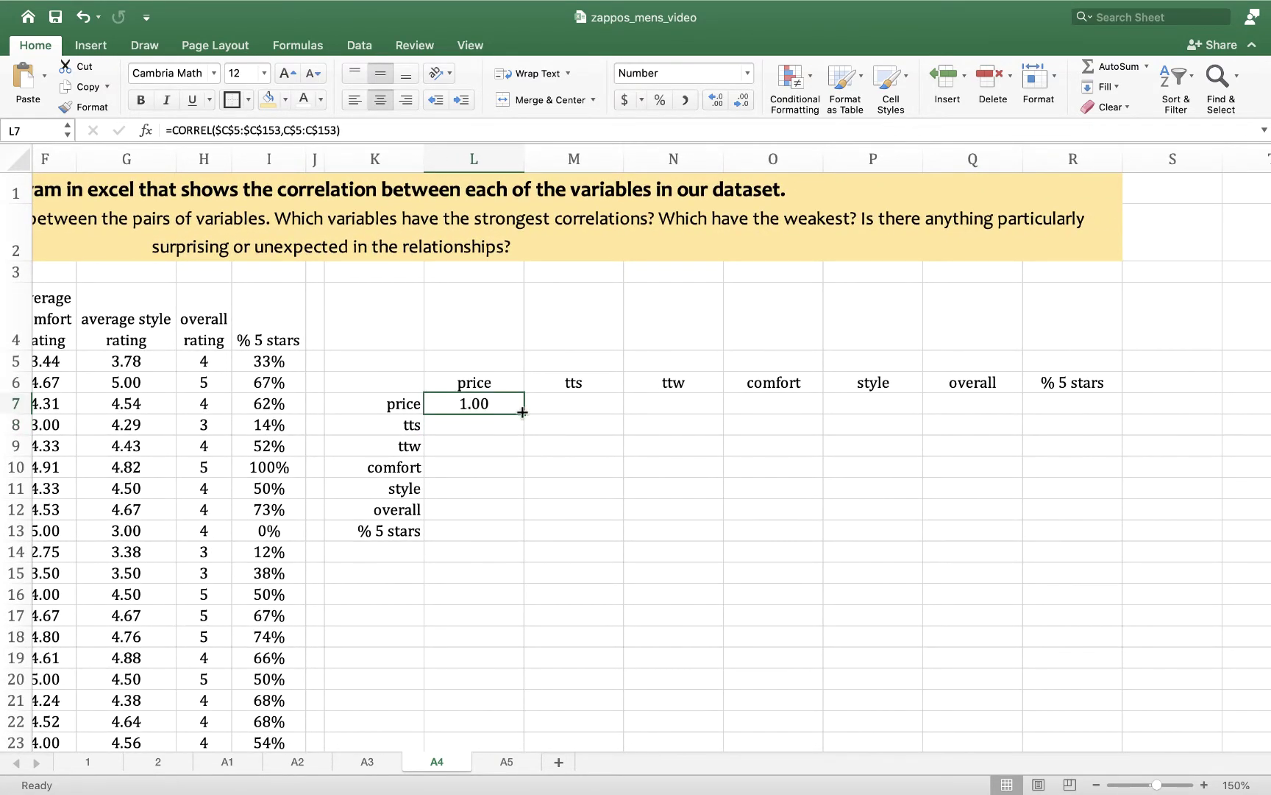
pyautogui.moveTo(522, 412); pyautogui.dragTo(1089, 410)
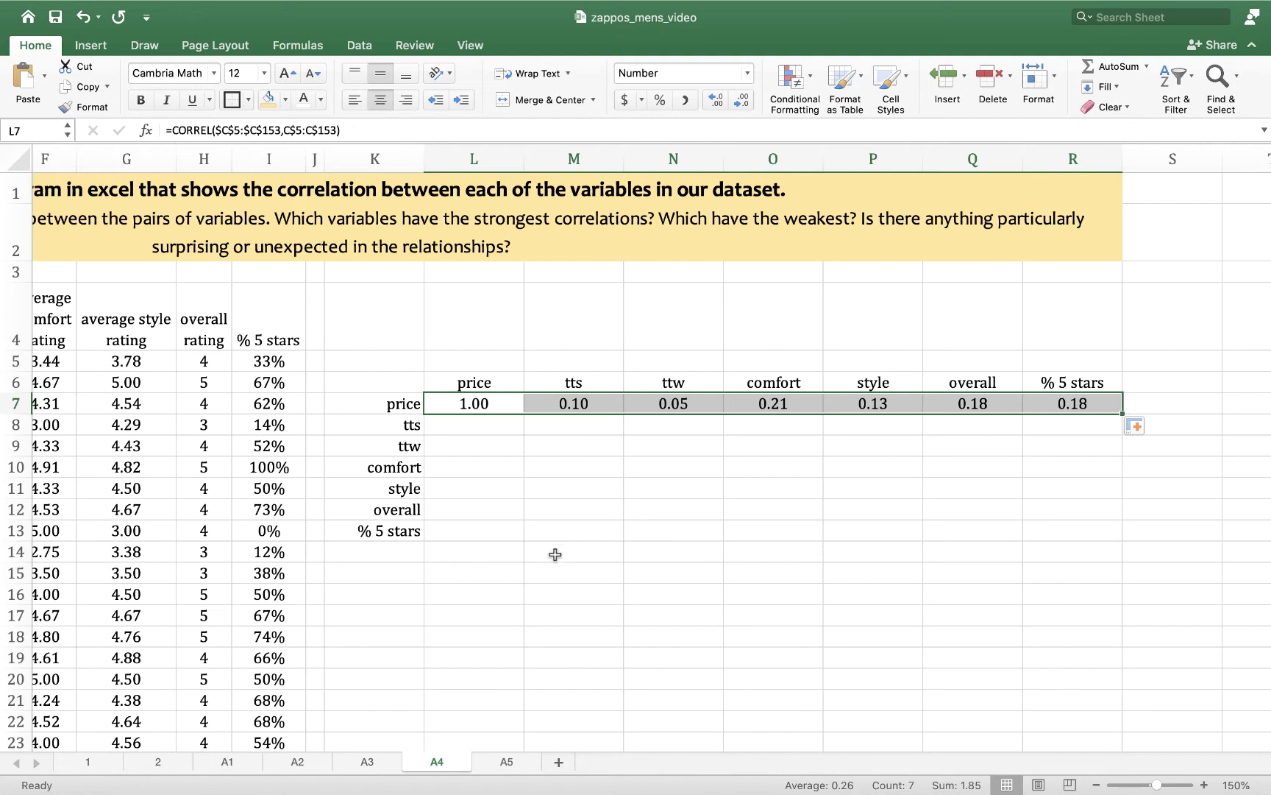
pyautogui.click(494, 406)
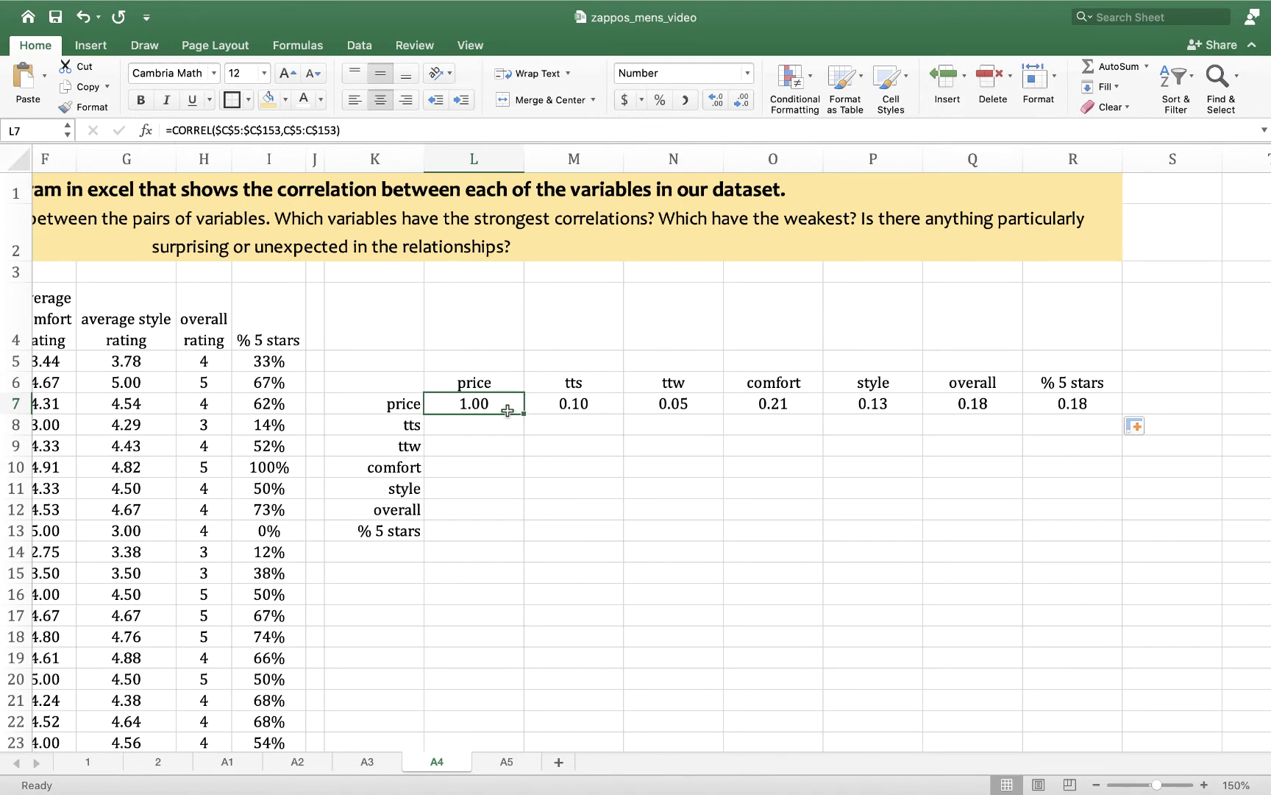
pyautogui.moveTo(521, 416); pyautogui.dragTo(523, 427)
# Step: Change L8's first range to $D$5:$D$153 so it correlates tts with price
pyautogui.click(513, 527)
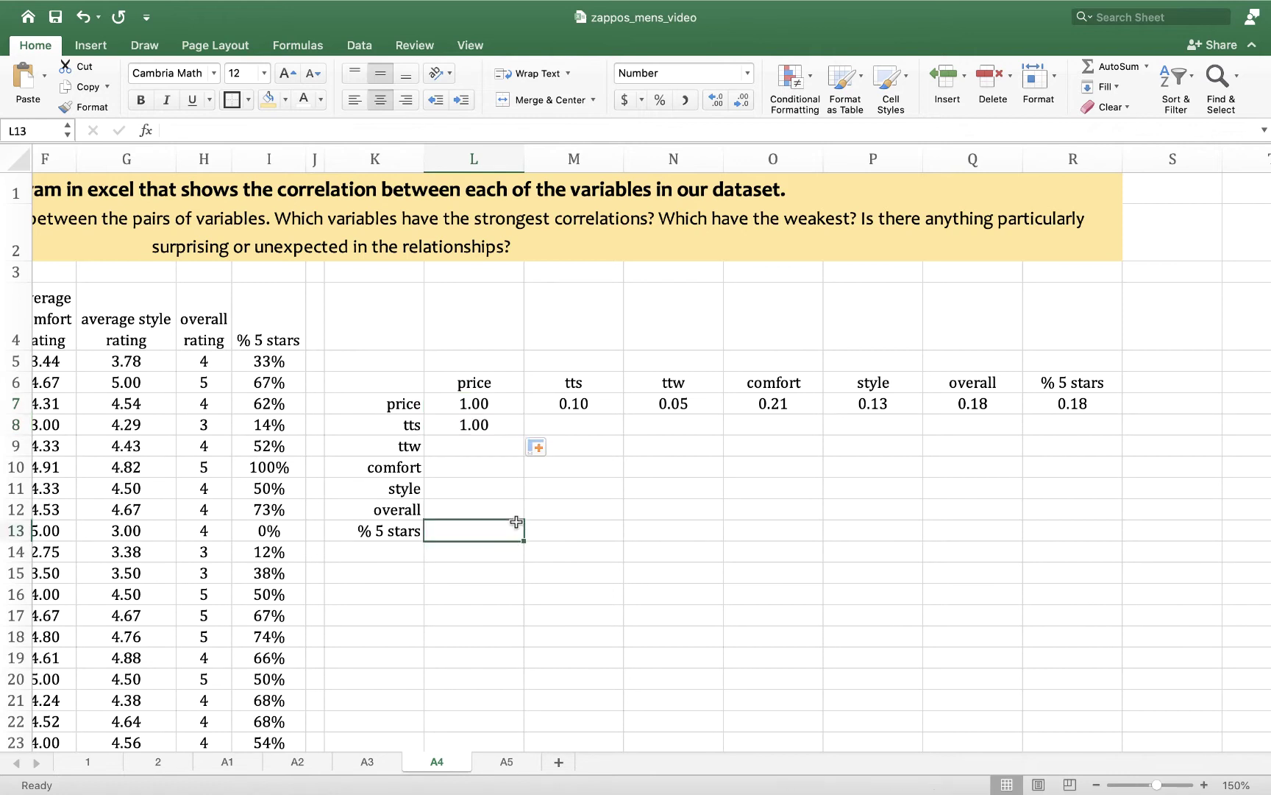
pyautogui.click(502, 423)
pyautogui.doubleClick(502, 424)
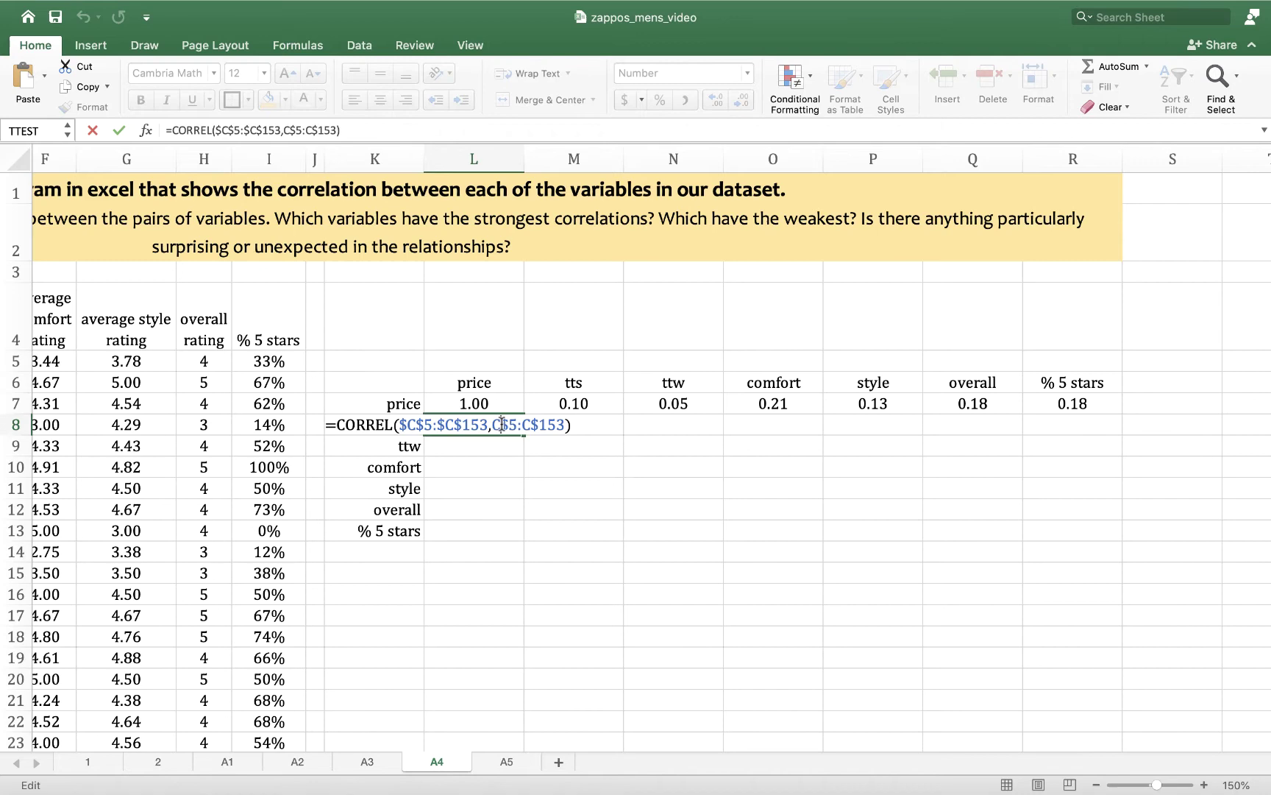
pyautogui.hscroll(-5, 539, 521)
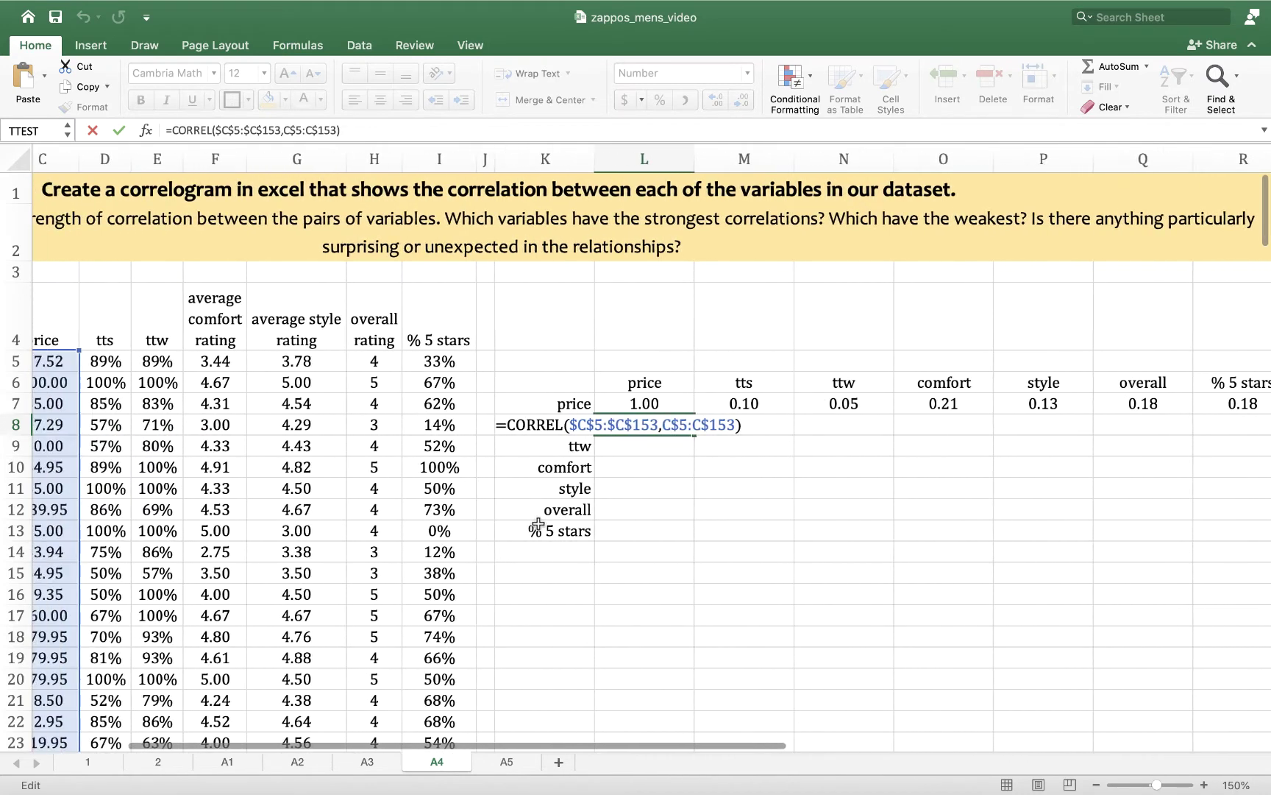
pyautogui.hscroll(-1, 540, 523)
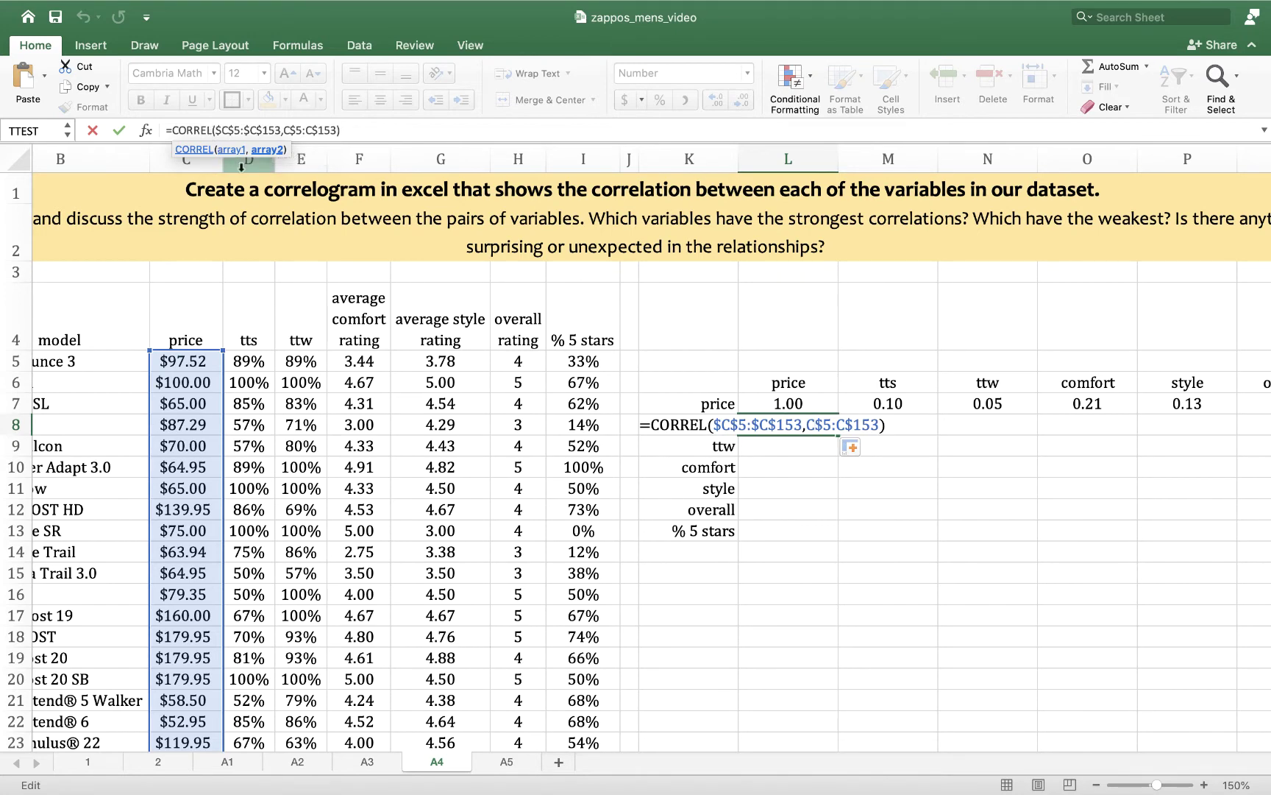
pyautogui.click(225, 129)
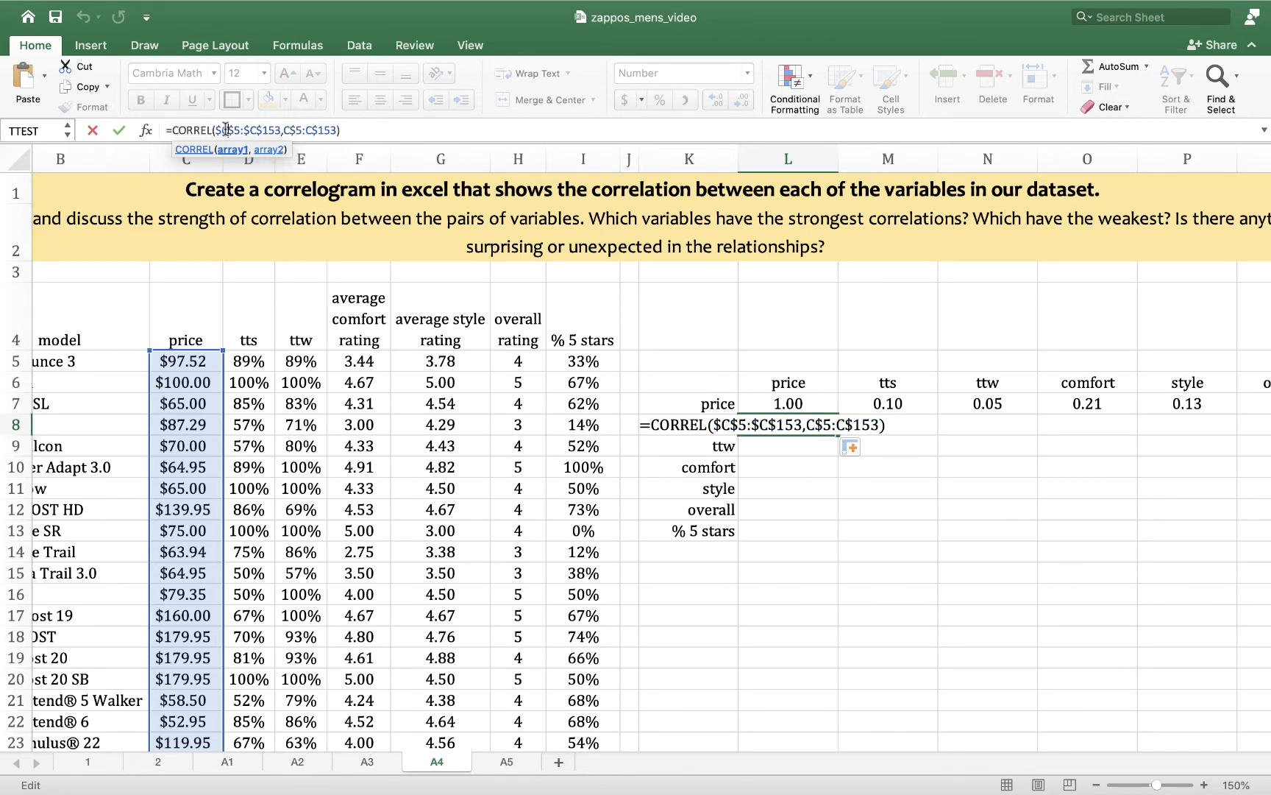
pyautogui.press('BackSpace')
pyautogui.write('D')
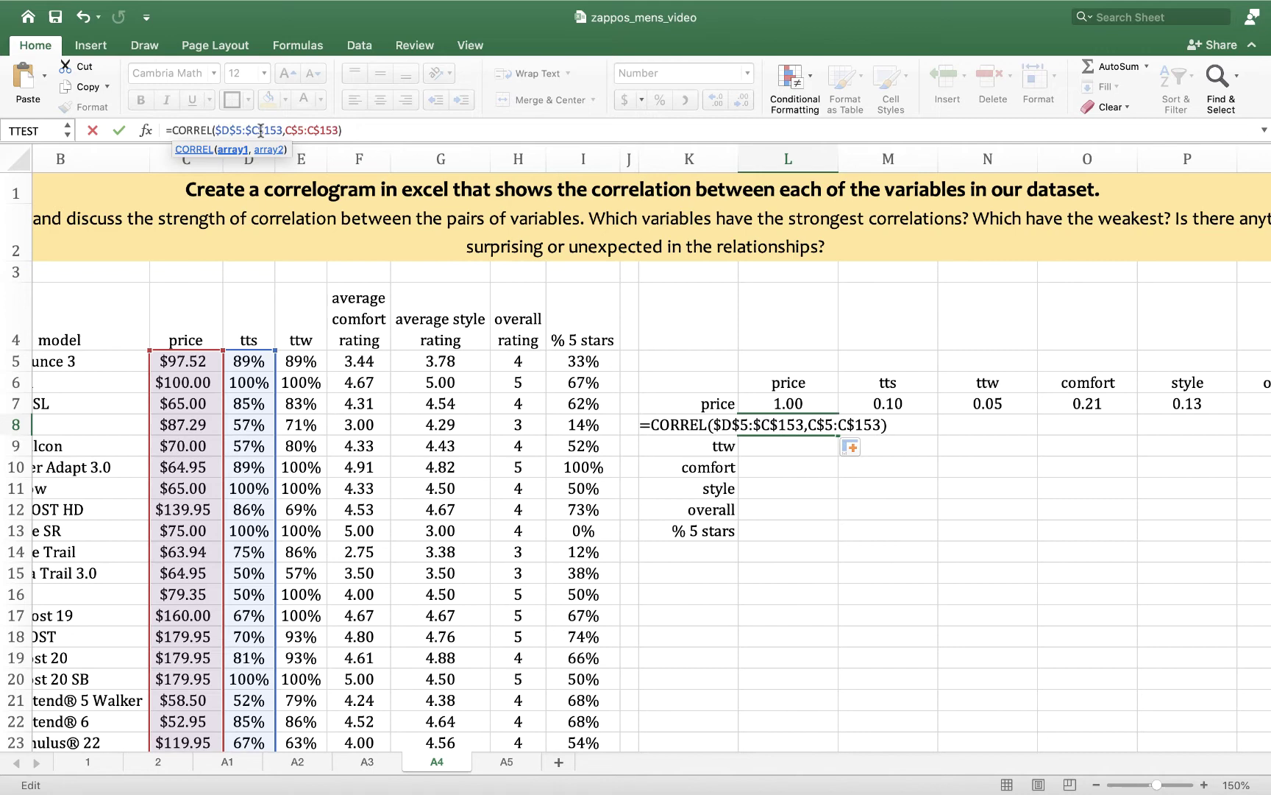
pyautogui.click(262, 129)
pyautogui.press('BackSpace')
pyautogui.write('D')
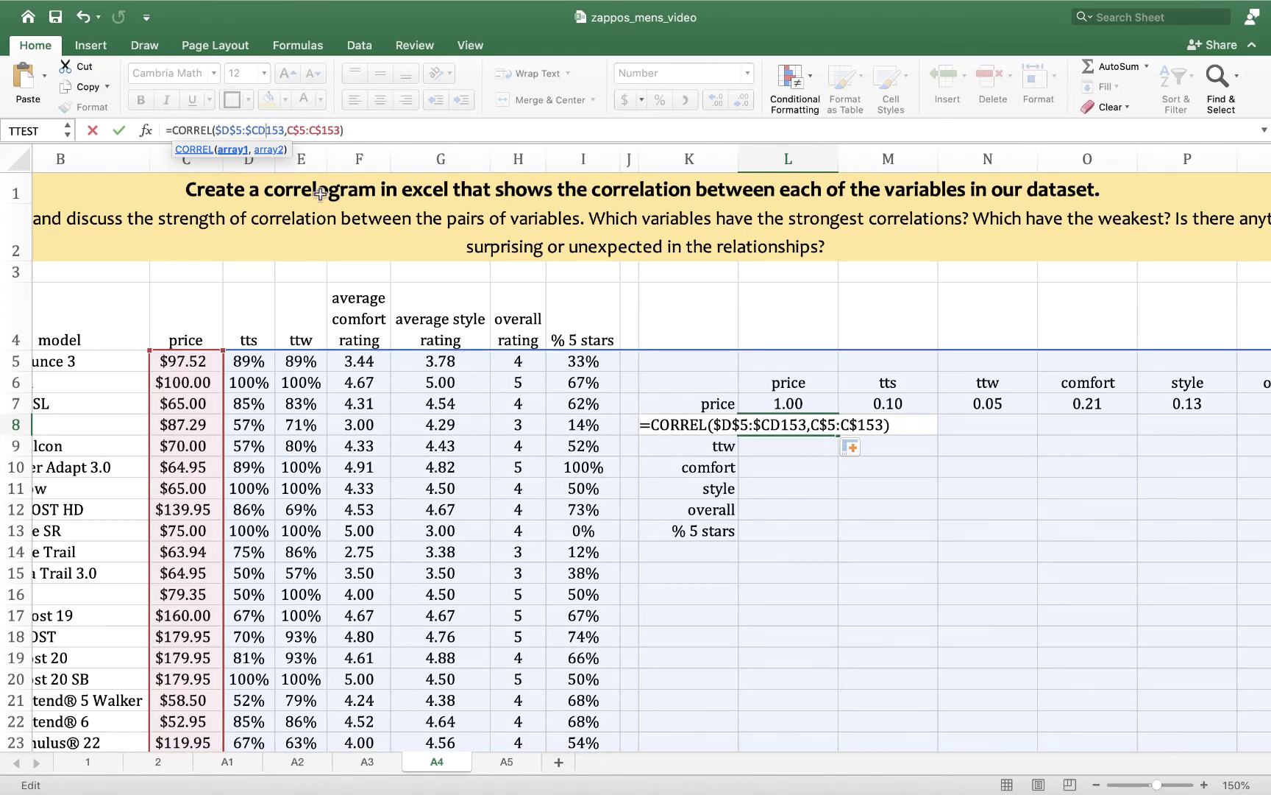
pyautogui.press('BackSpace')
pyautogui.press('BackSpace')
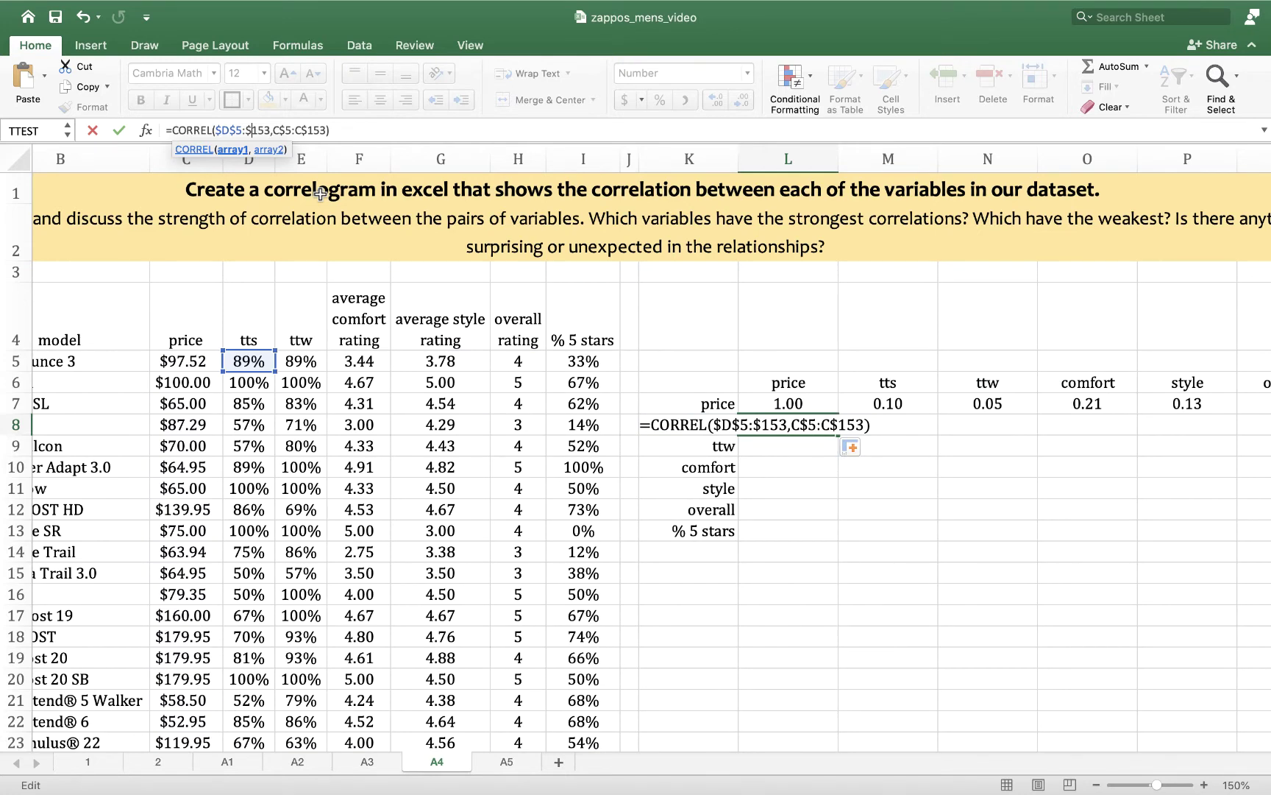
pyautogui.write('D$')
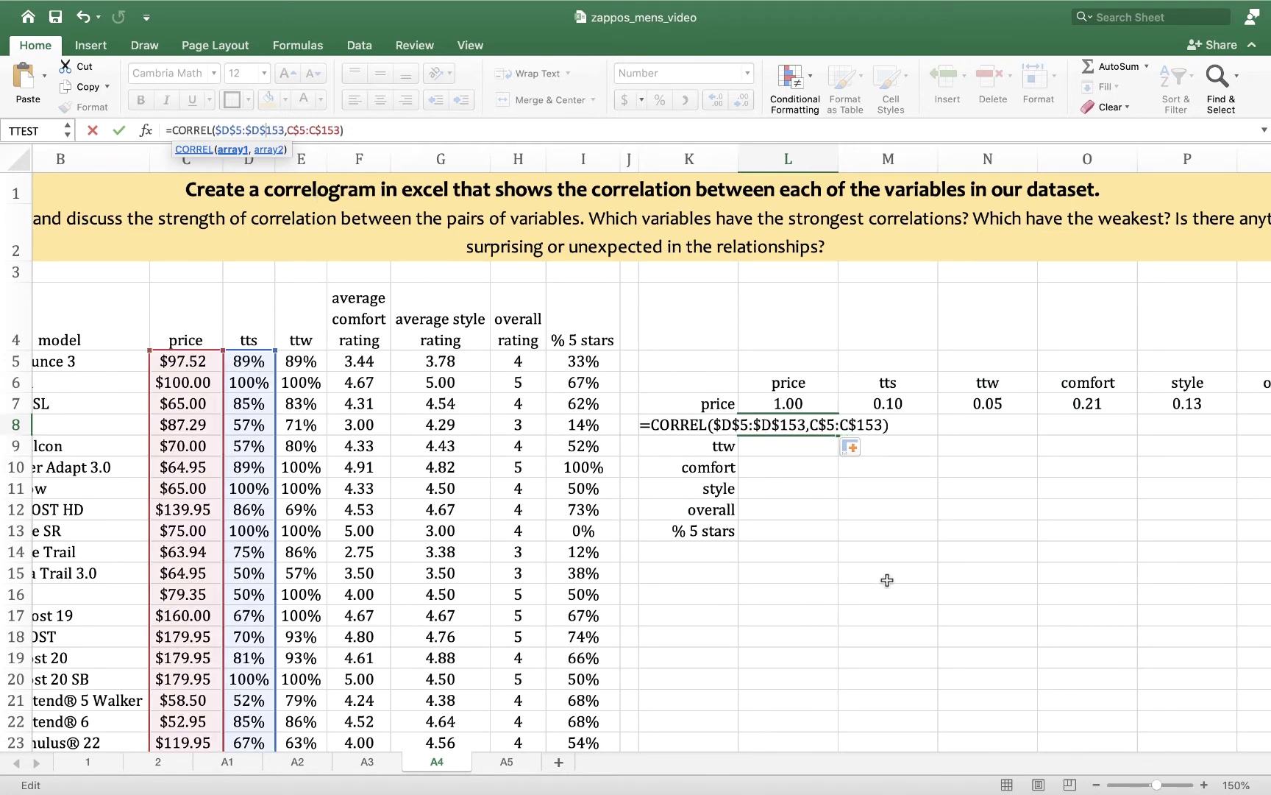
pyautogui.click(888, 489)
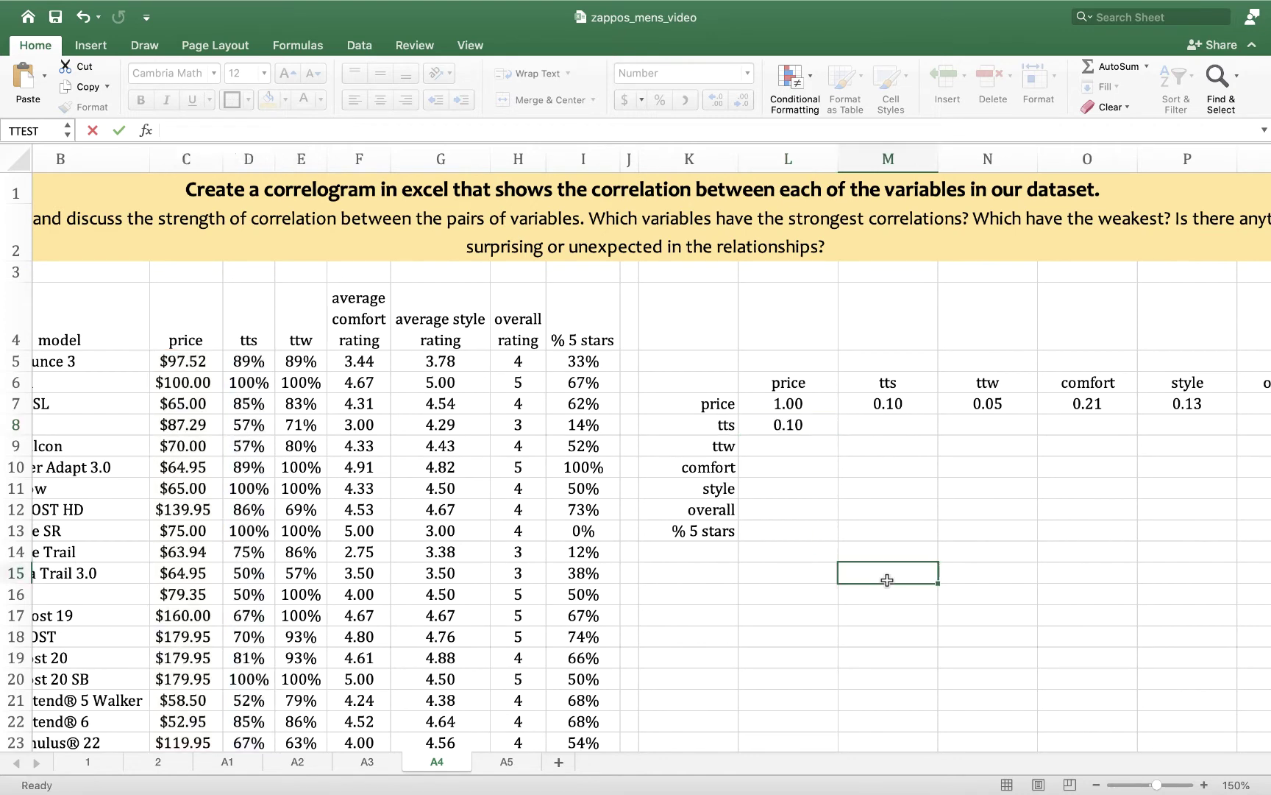
# Step: Recheck L8's formula and confirm it shows 0.10
pyautogui.click(795, 424)
pyautogui.doubleClick(794, 423)
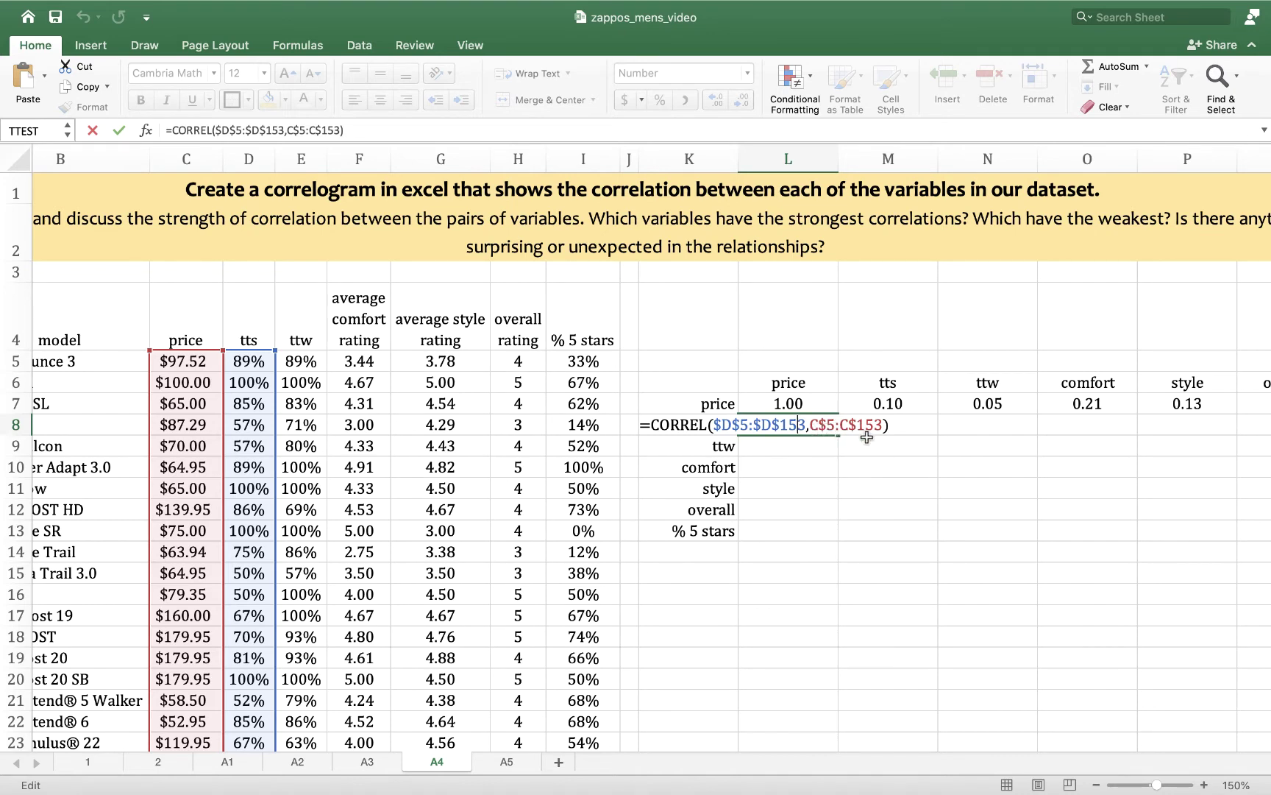
pyautogui.press('Return')
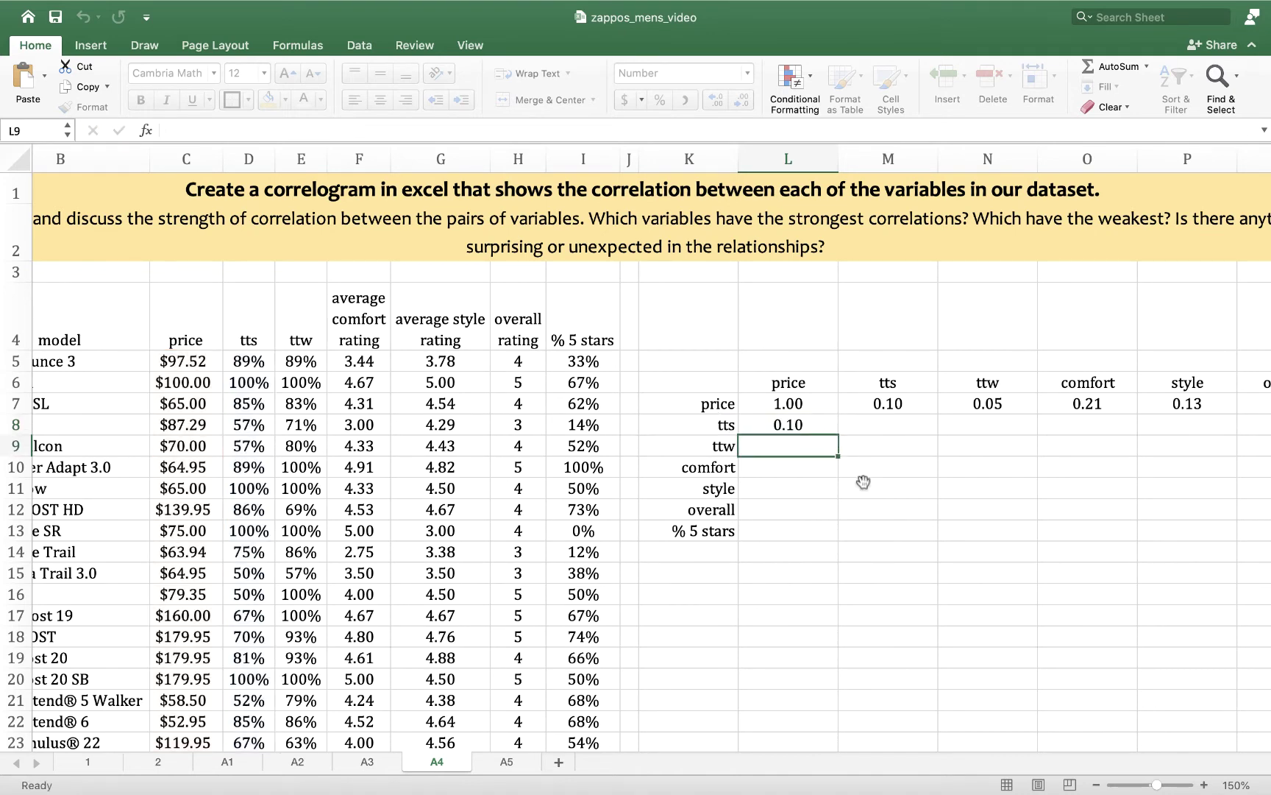
# Step: Fill L8's tts formula across row 8 to R8
pyautogui.click(800, 425)
pyautogui.hscroll(5, 858, 582)
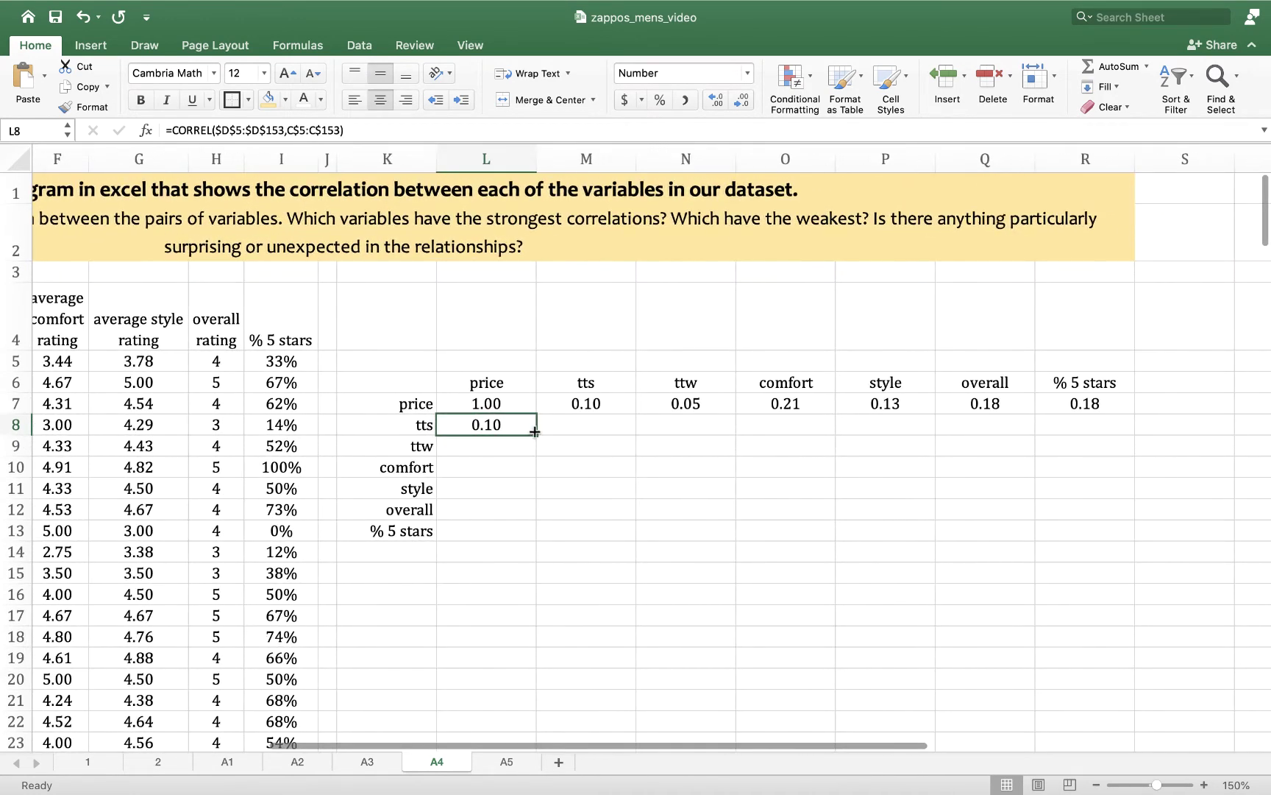
pyautogui.moveTo(536, 435); pyautogui.dragTo(1094, 401)
# Step: Copy L8's correlation formula into L9
pyautogui.click(492, 427)
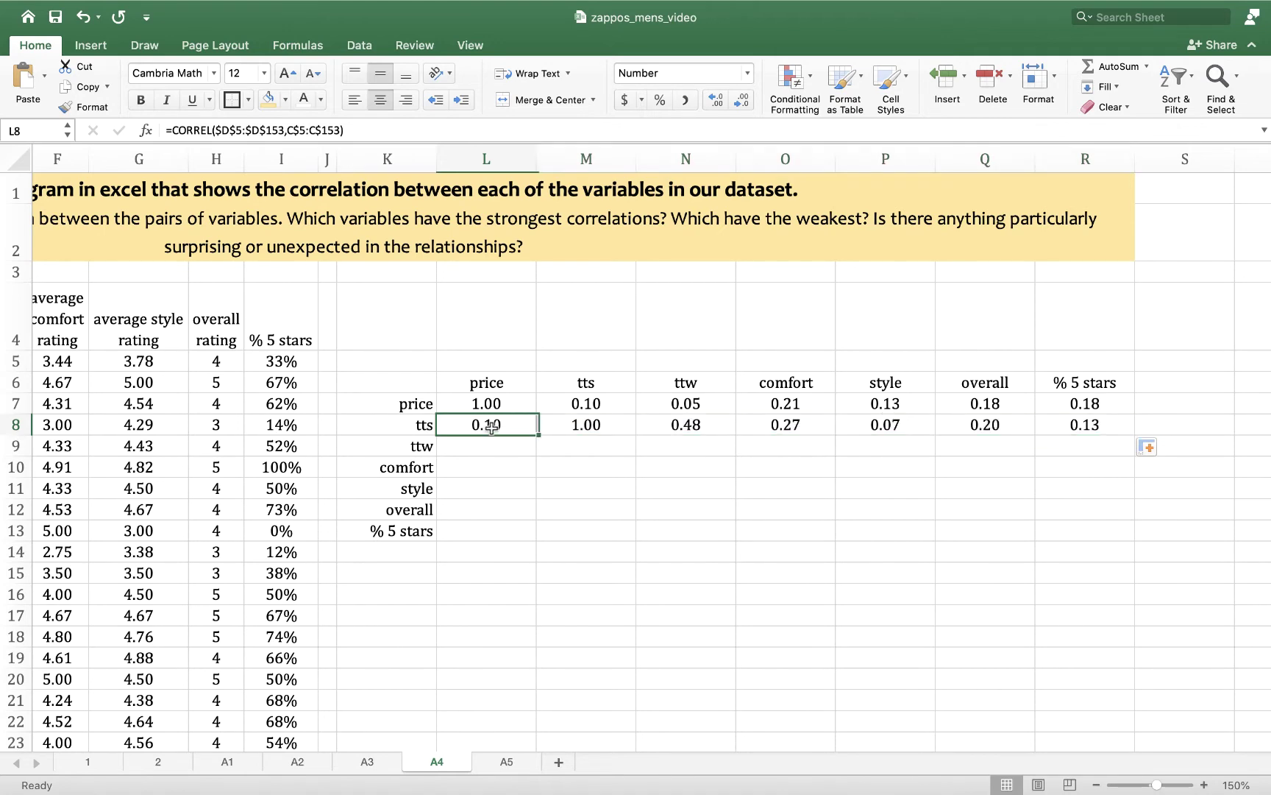
pyautogui.press('super+c')
pyautogui.click(492, 445)
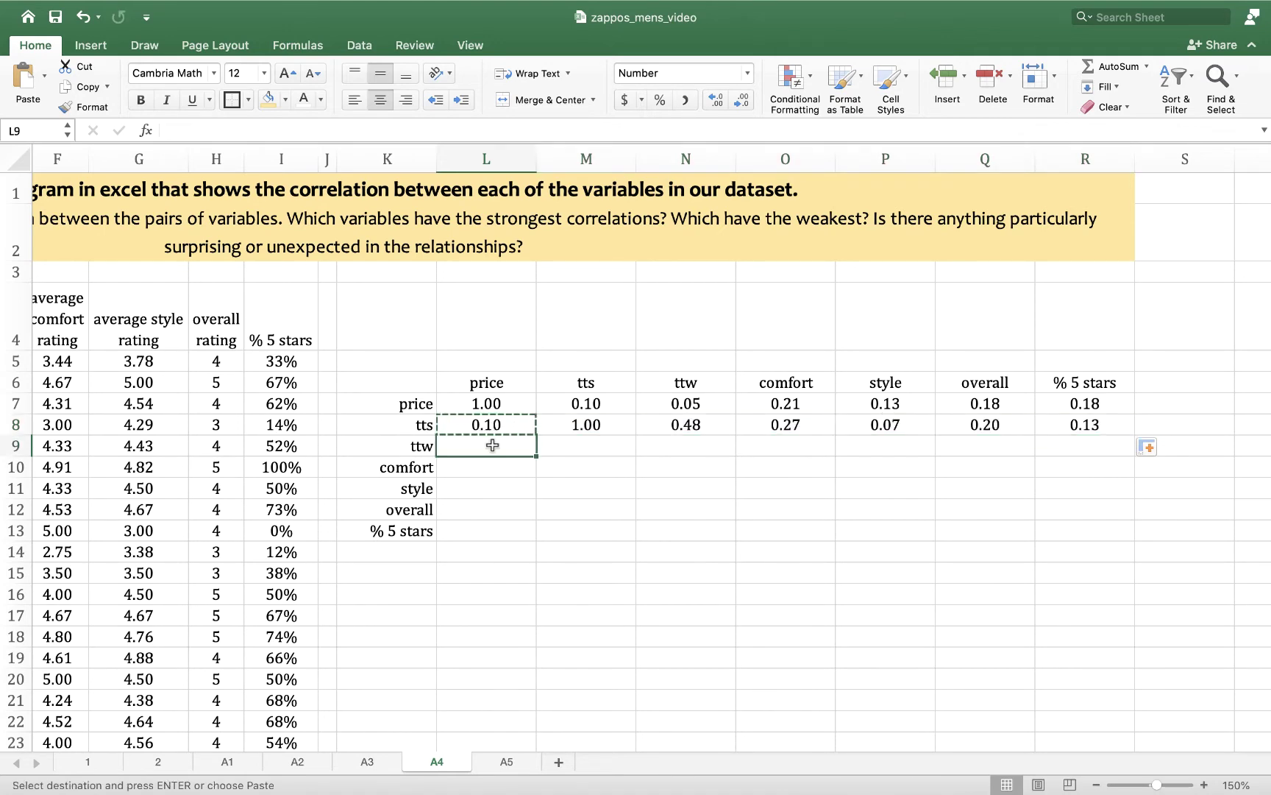
pyautogui.press('super+v')
pyautogui.hscroll(-5, 515, 449)
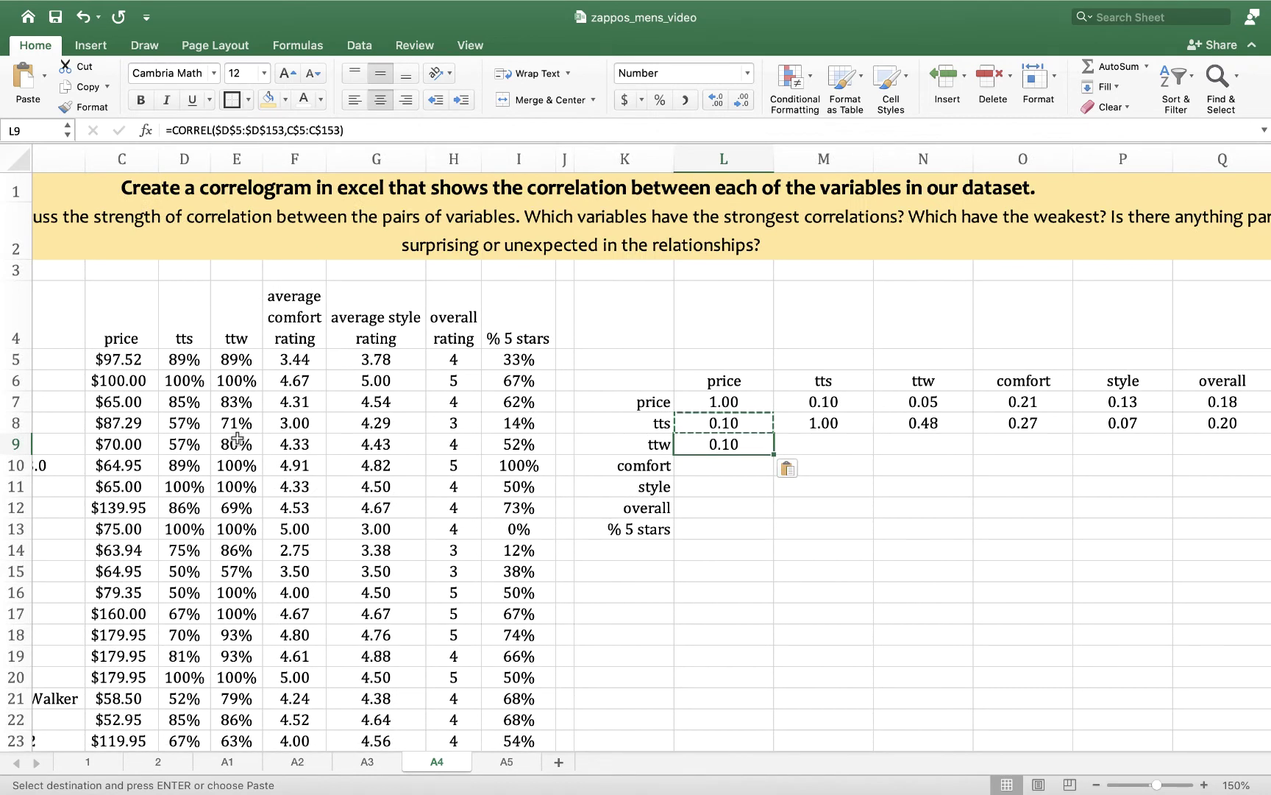
# Step: Change L9's first range to $E$5:$E$153, giving ttw-versus-price 0.05
pyautogui.click(223, 130)
pyautogui.press('BackSpace')
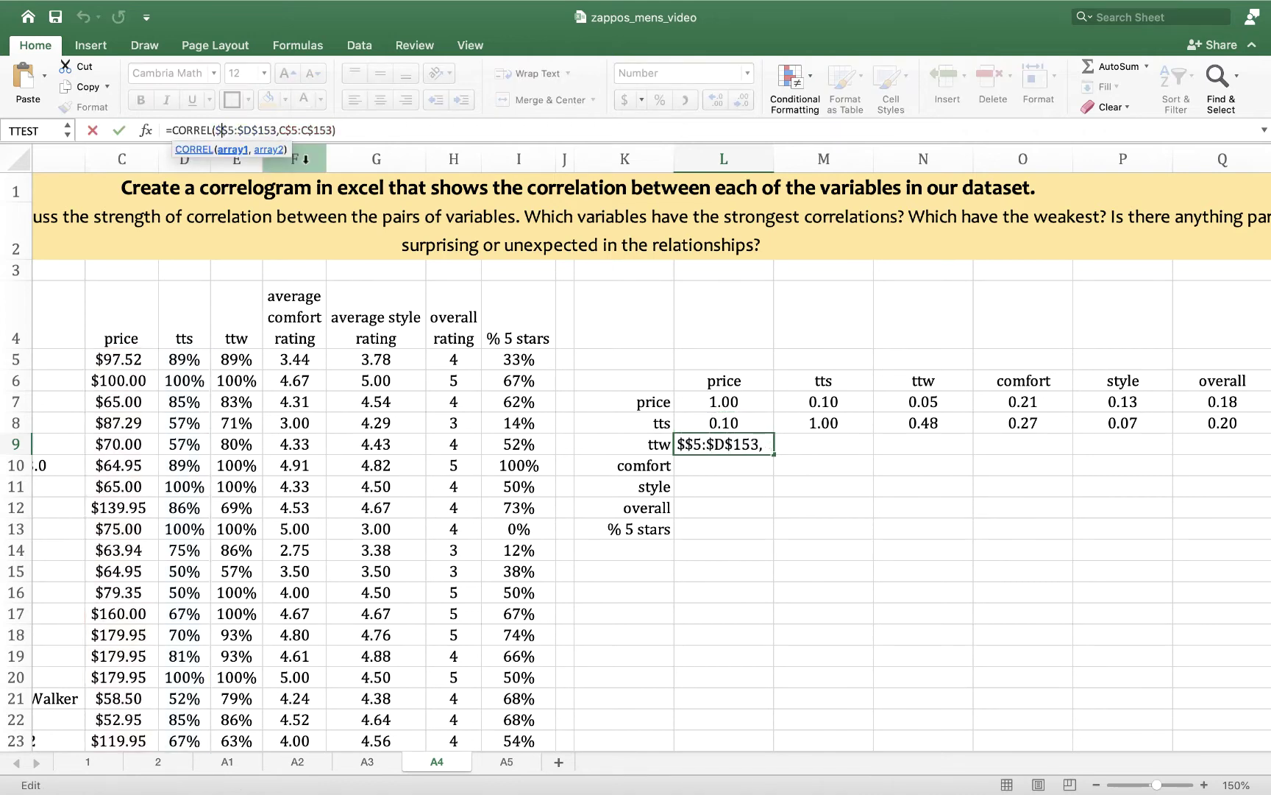
pyautogui.write('E')
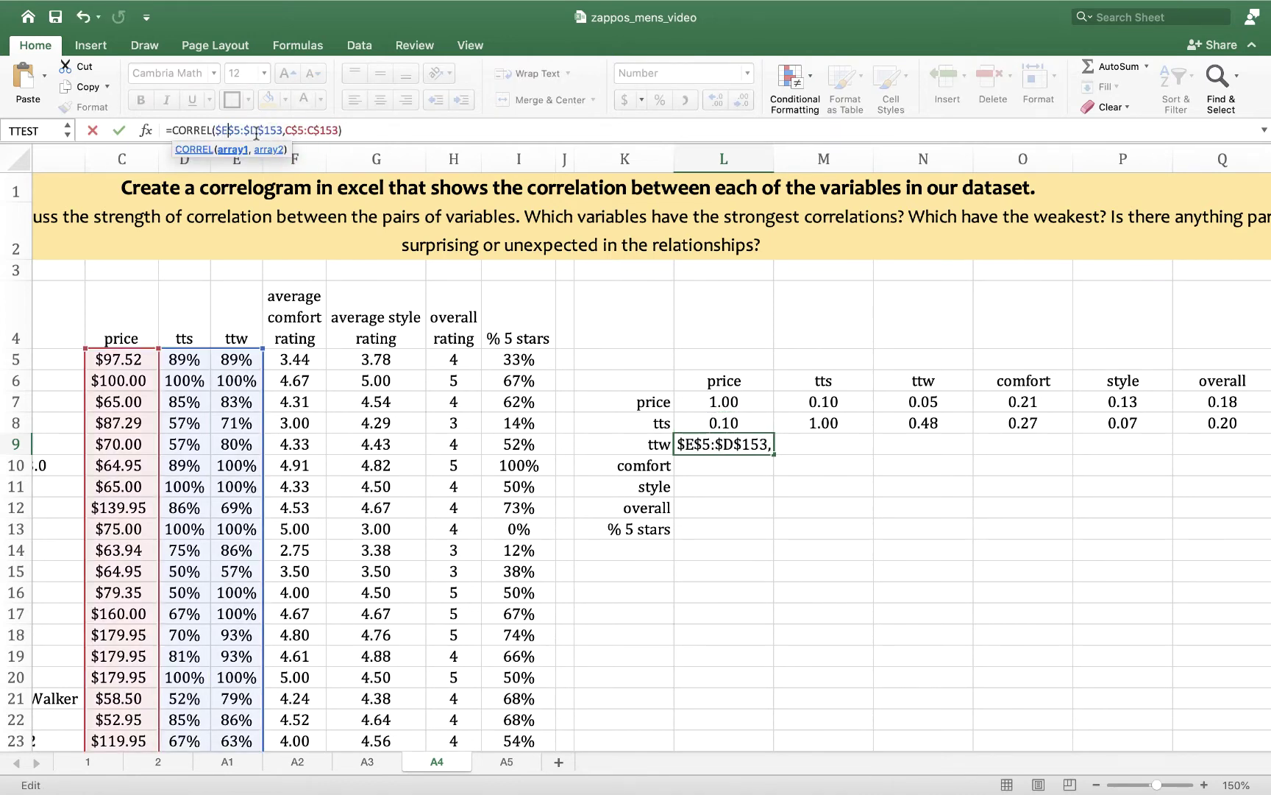
pyautogui.press('BackSpace')
pyautogui.write('E')
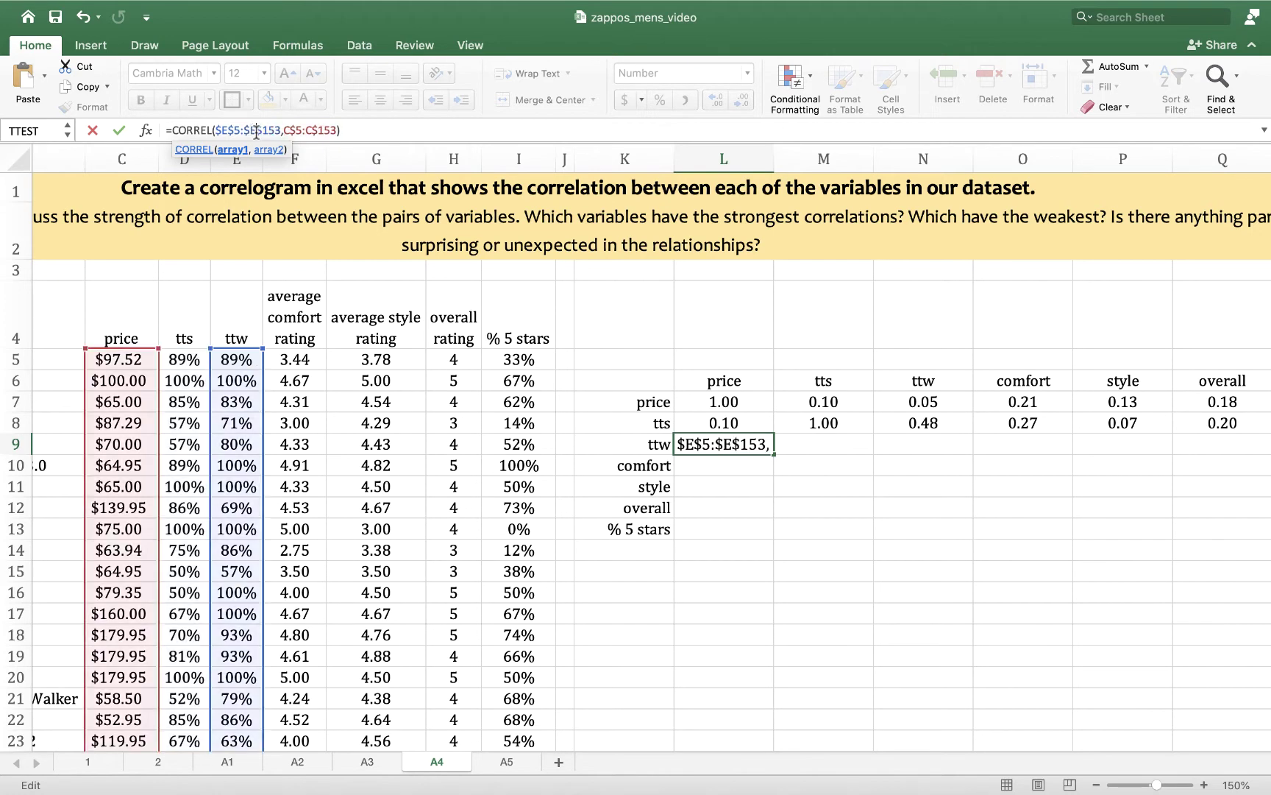
pyautogui.press('Return')
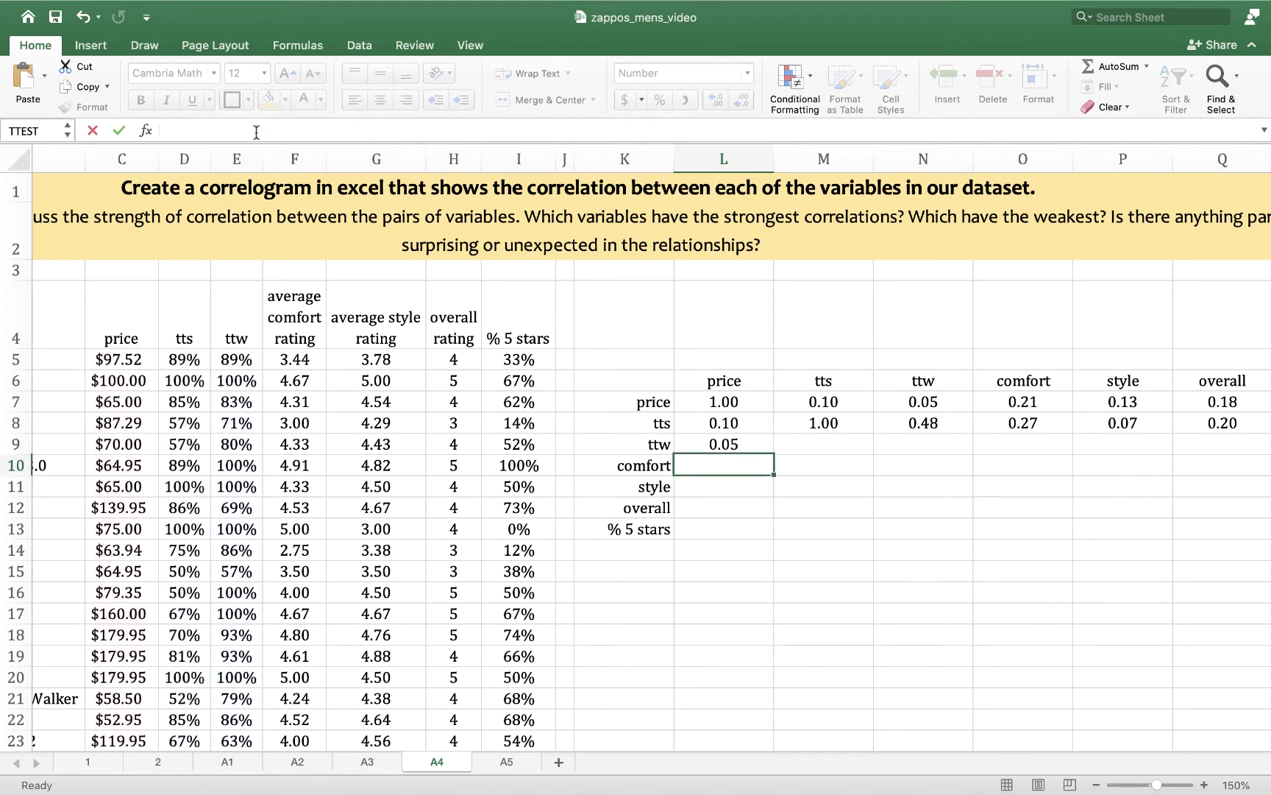
# Step: Fill the ttw correlations across row 9 from L9 to R9
pyautogui.hscroll(2, 801, 622)
pyautogui.hscroll(3, 801, 623)
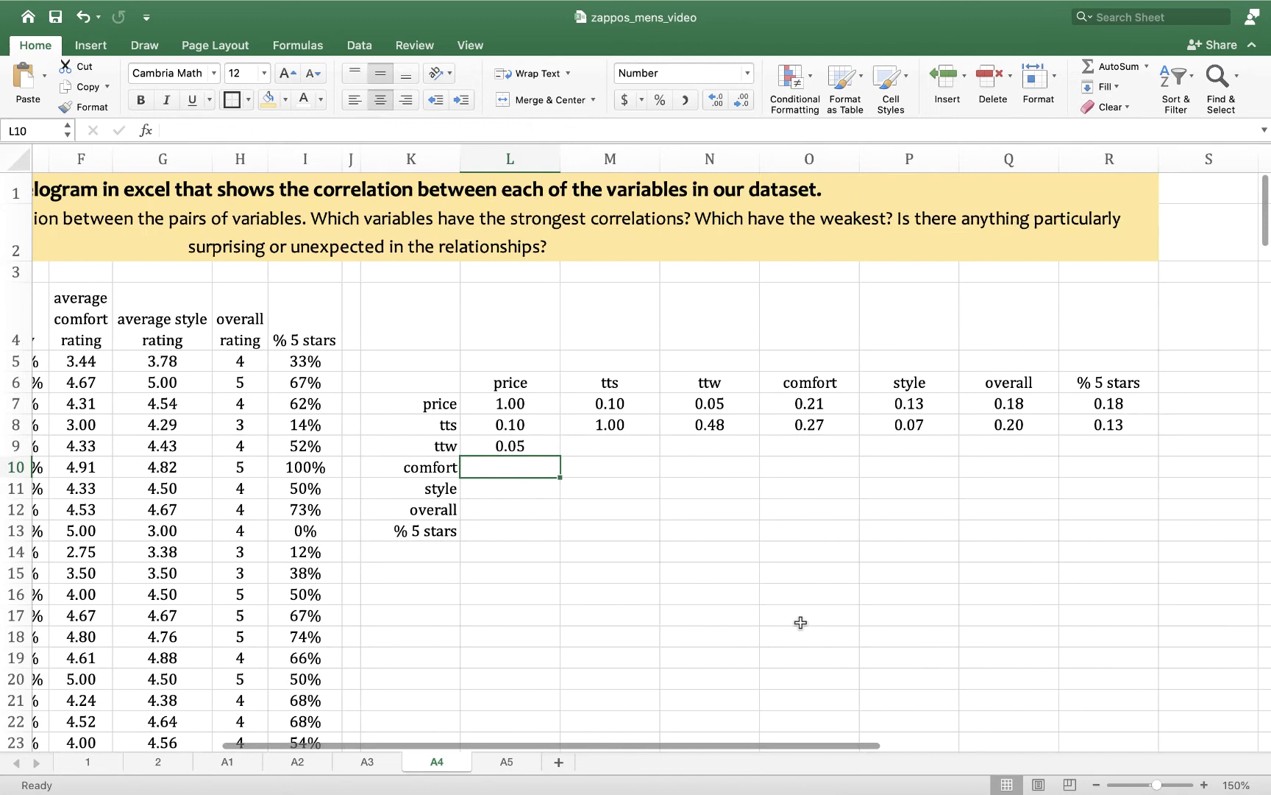
pyautogui.click(515, 446)
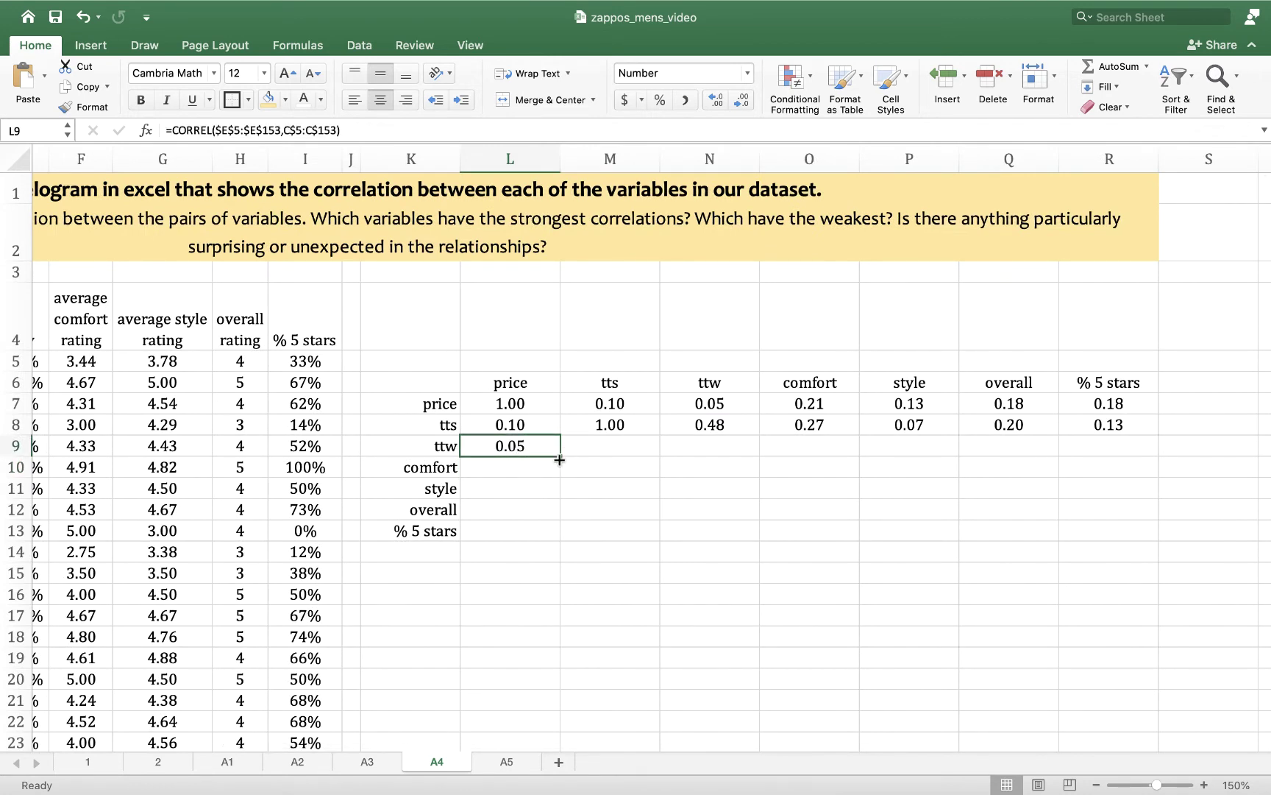
pyautogui.moveTo(559, 457); pyautogui.dragTo(1118, 448)
# Step: Copy L9's CORREL formula into L10 and down through the % 5 stars row
pyautogui.click(515, 446)
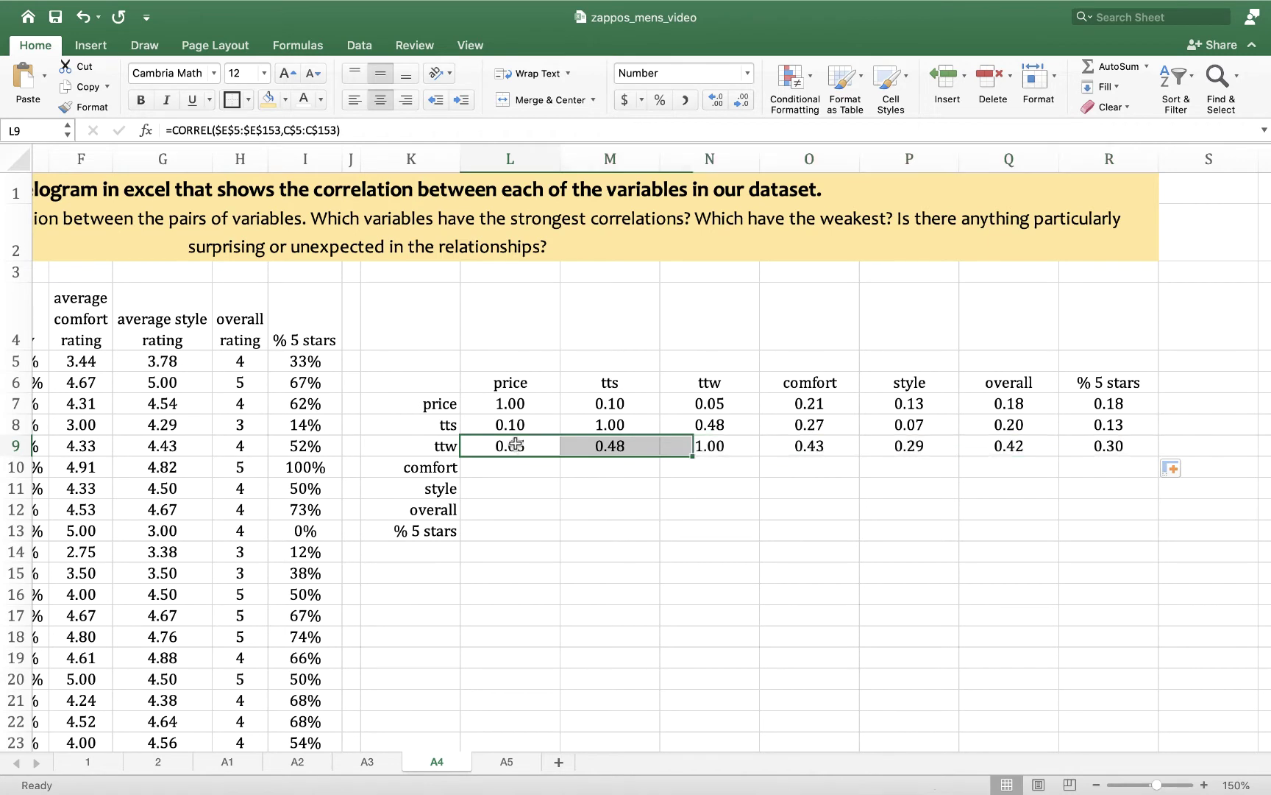
pyautogui.press('super+c')
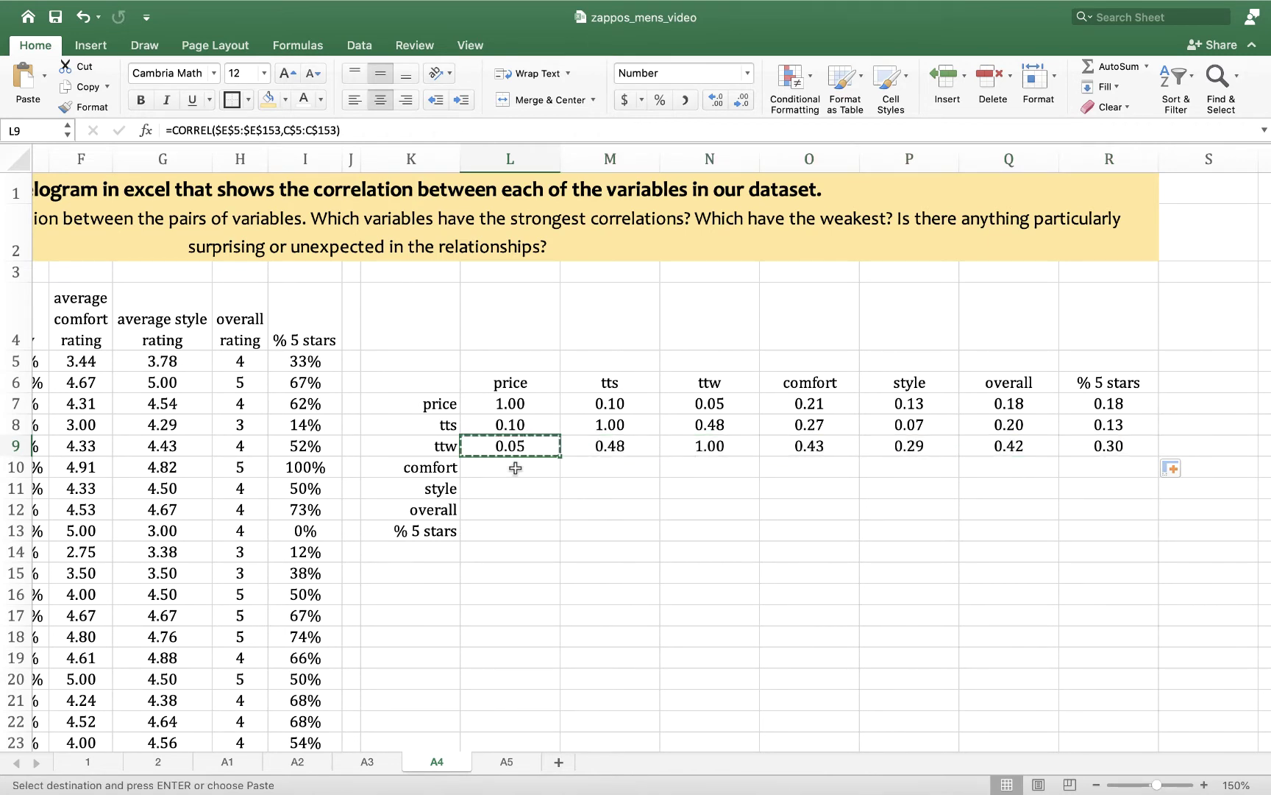
pyautogui.click(515, 468)
pyautogui.press('super+v')
pyautogui.click(536, 557)
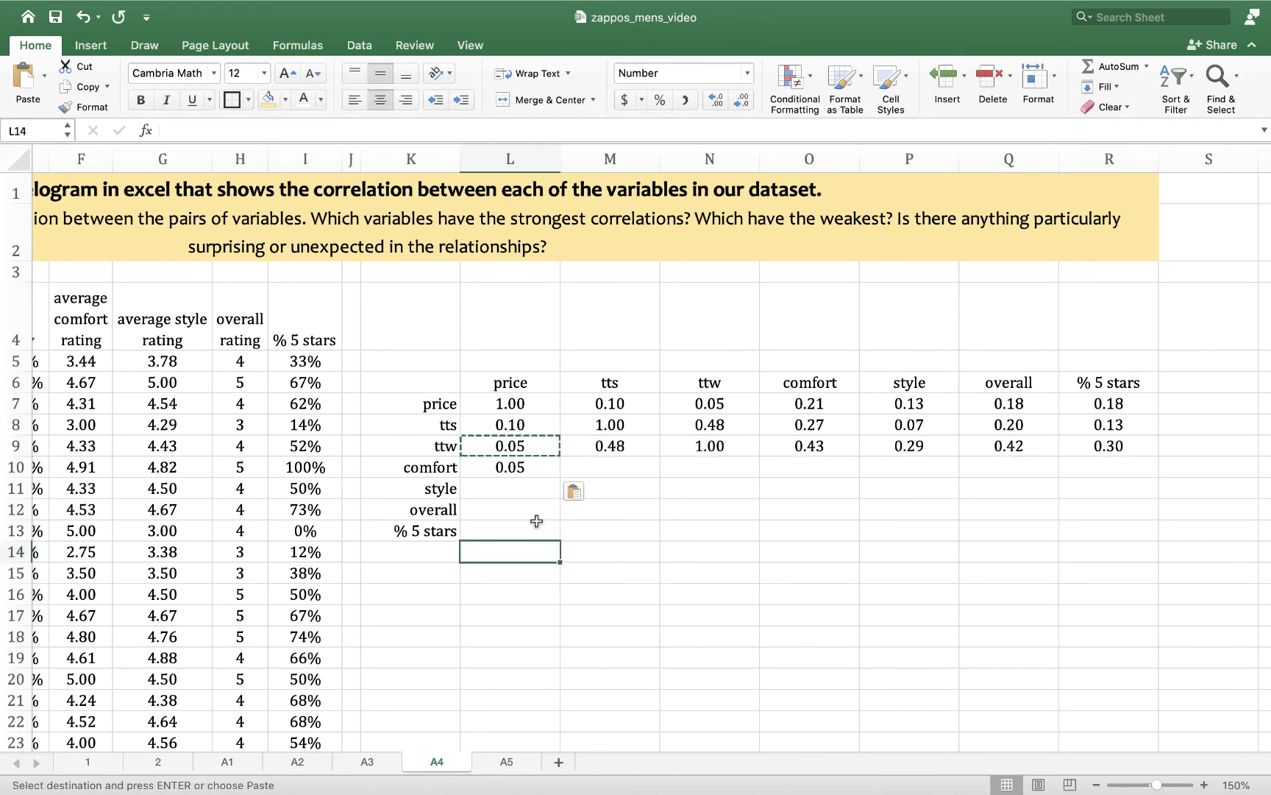
pyautogui.click(536, 471)
pyautogui.moveTo(558, 477); pyautogui.dragTo(568, 538)
# Step: Change L10's first range from column E to column F to correlate comfort ratings
pyautogui.click(512, 464)
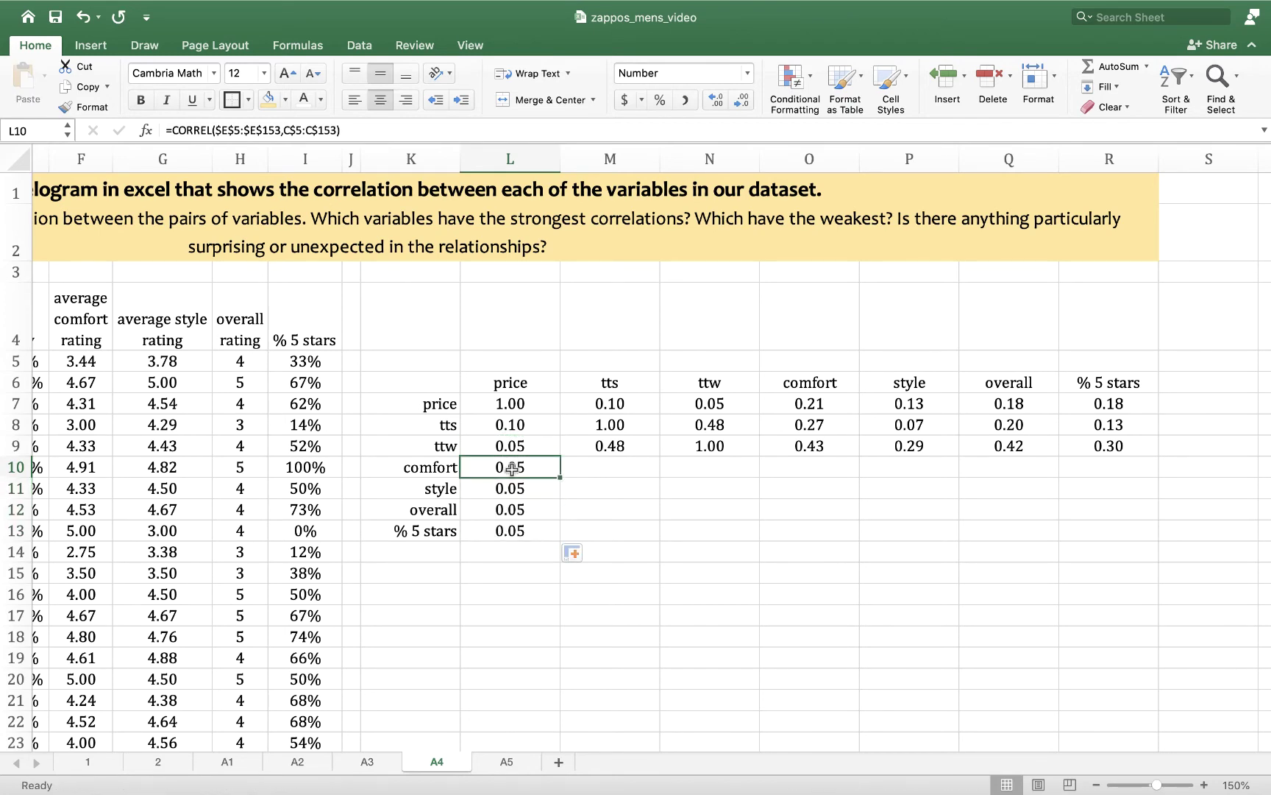
pyautogui.hscroll(-3, 487, 637)
pyautogui.hscroll(-2, 486, 637)
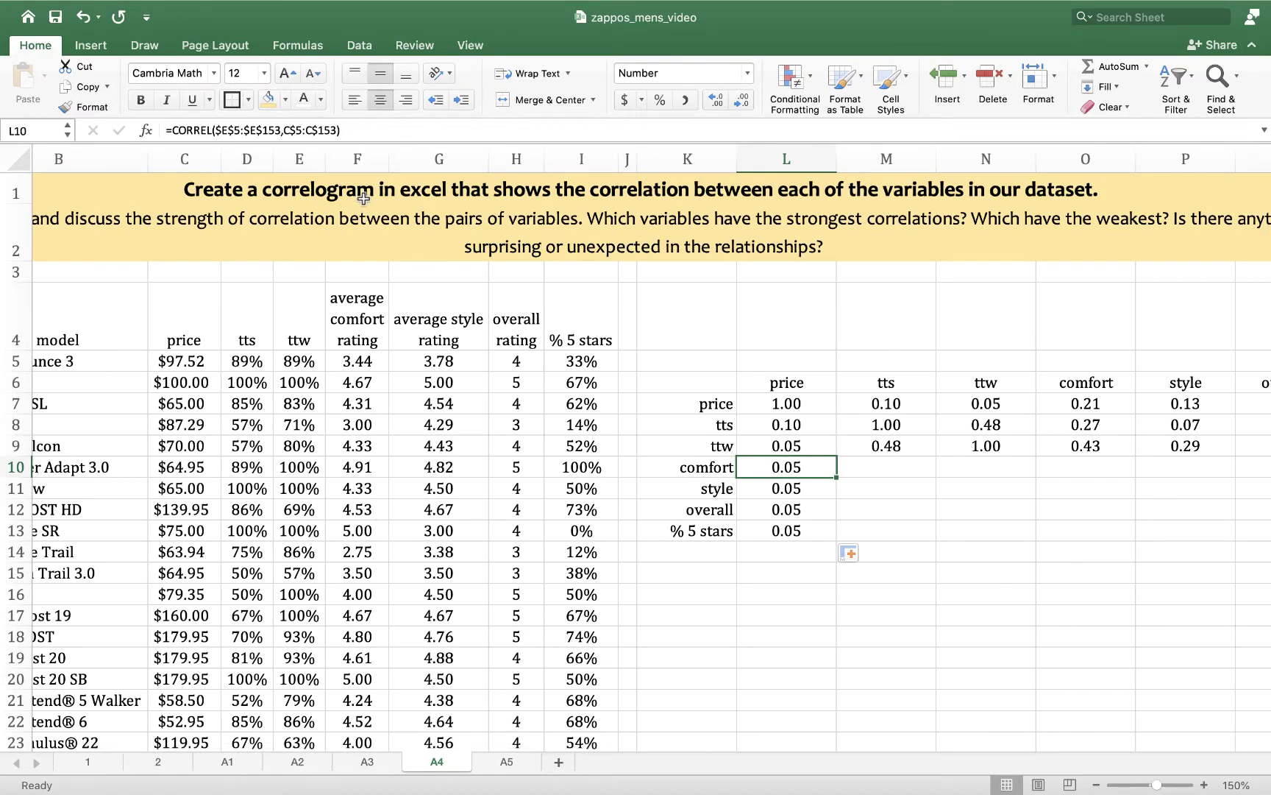
pyautogui.click(225, 130)
pyautogui.press('BackSpace')
pyautogui.write('F')
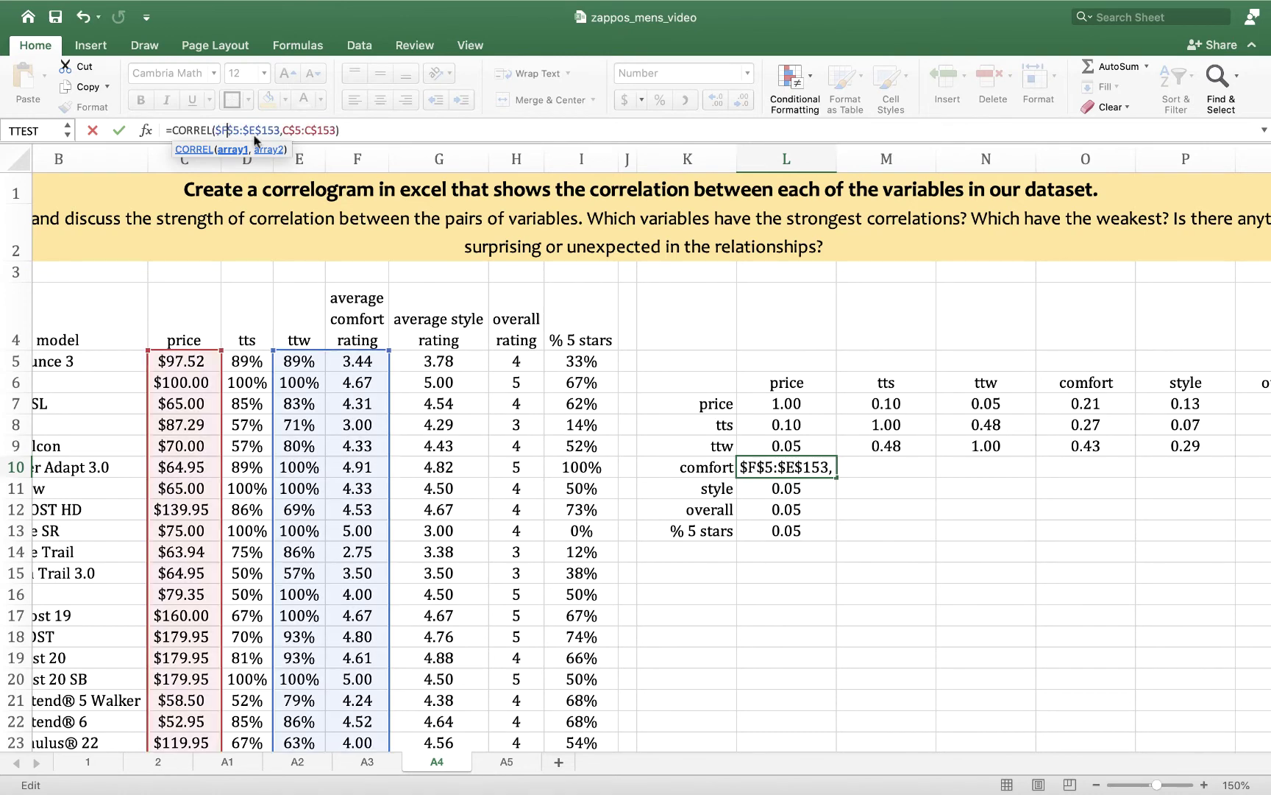
pyautogui.click(256, 131)
pyautogui.press('BackSpace')
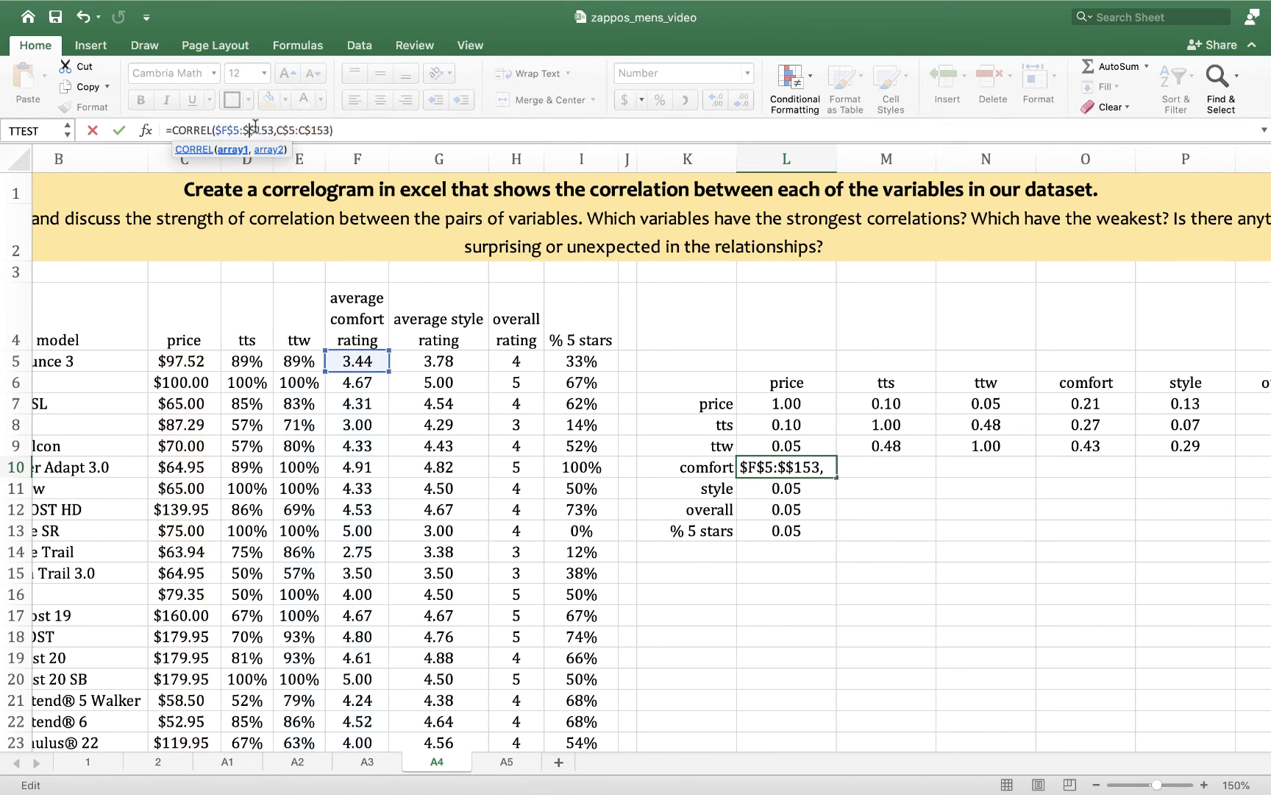
pyautogui.write('F')
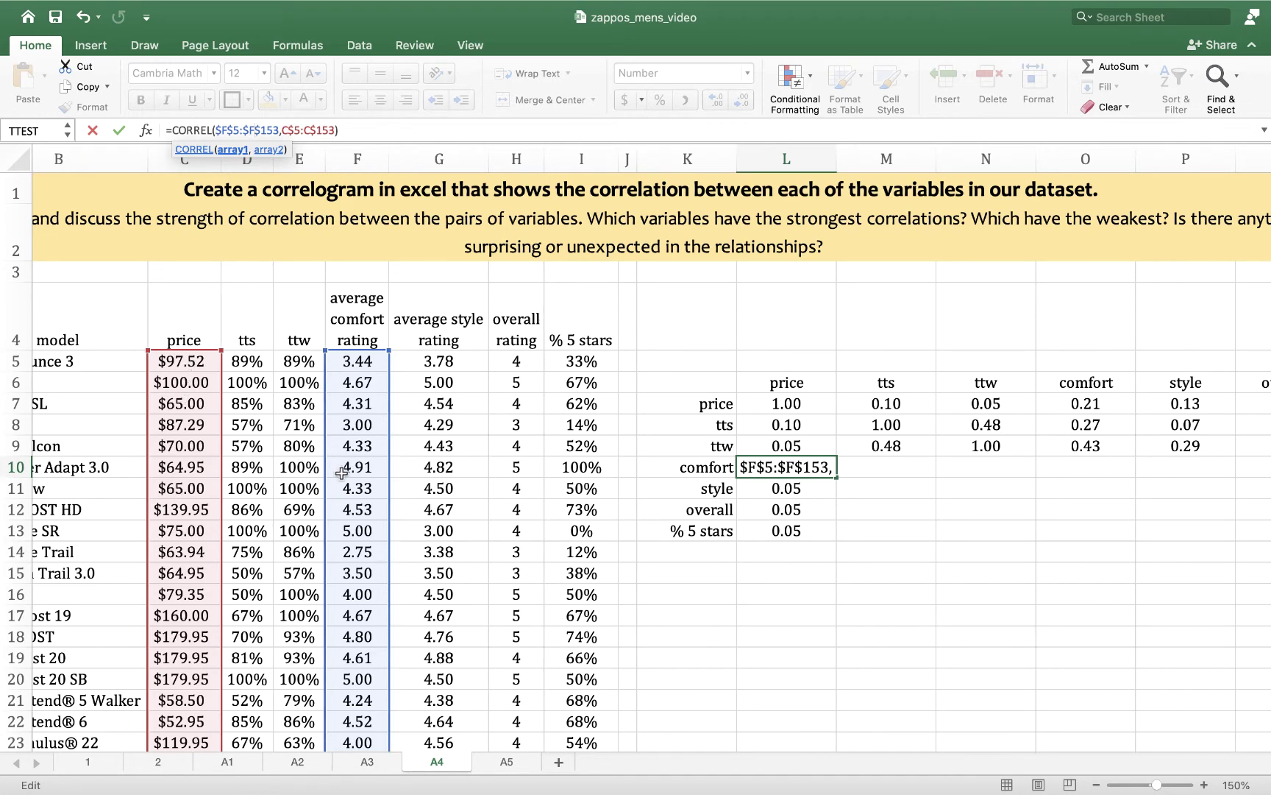
pyautogui.press('Return')
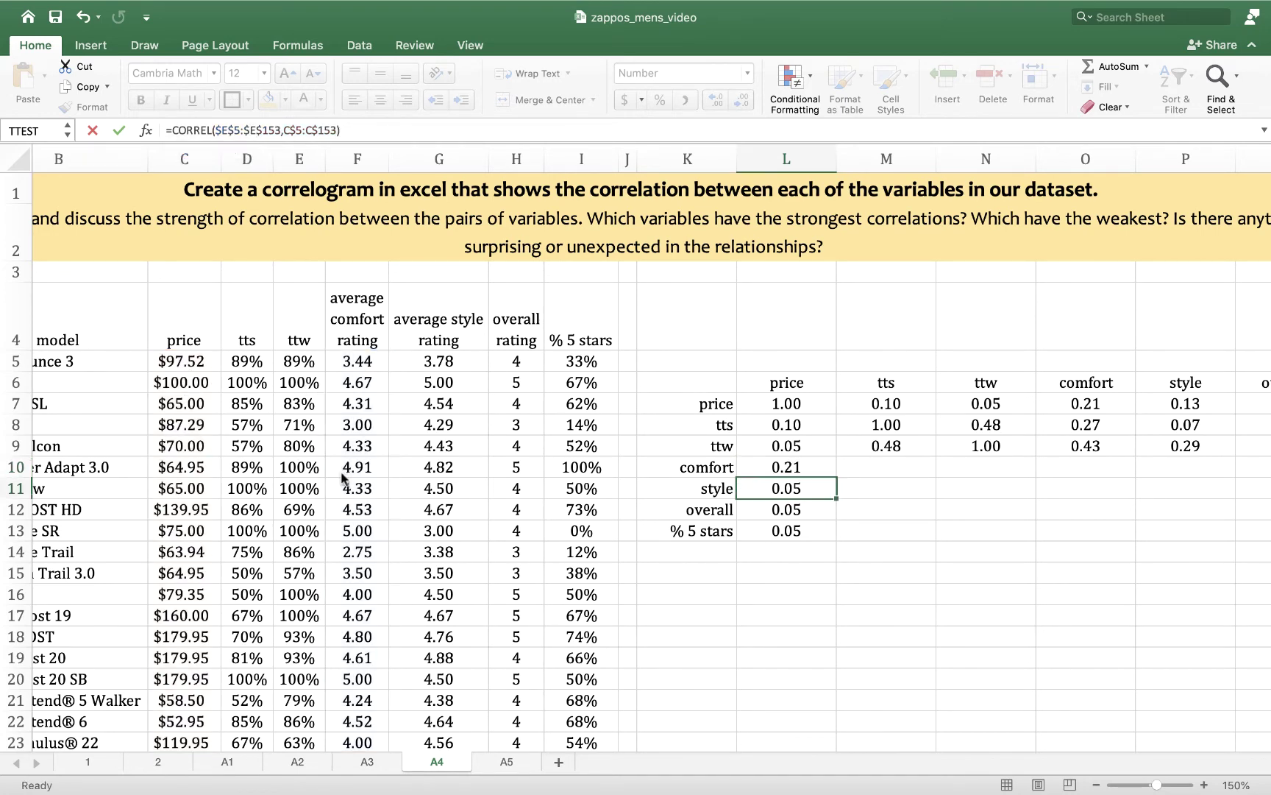
# Step: Ignore L10's inconsistent-formula warning and fill the comfort row to R10 (0.21 to 0.64)
pyautogui.click(782, 465)
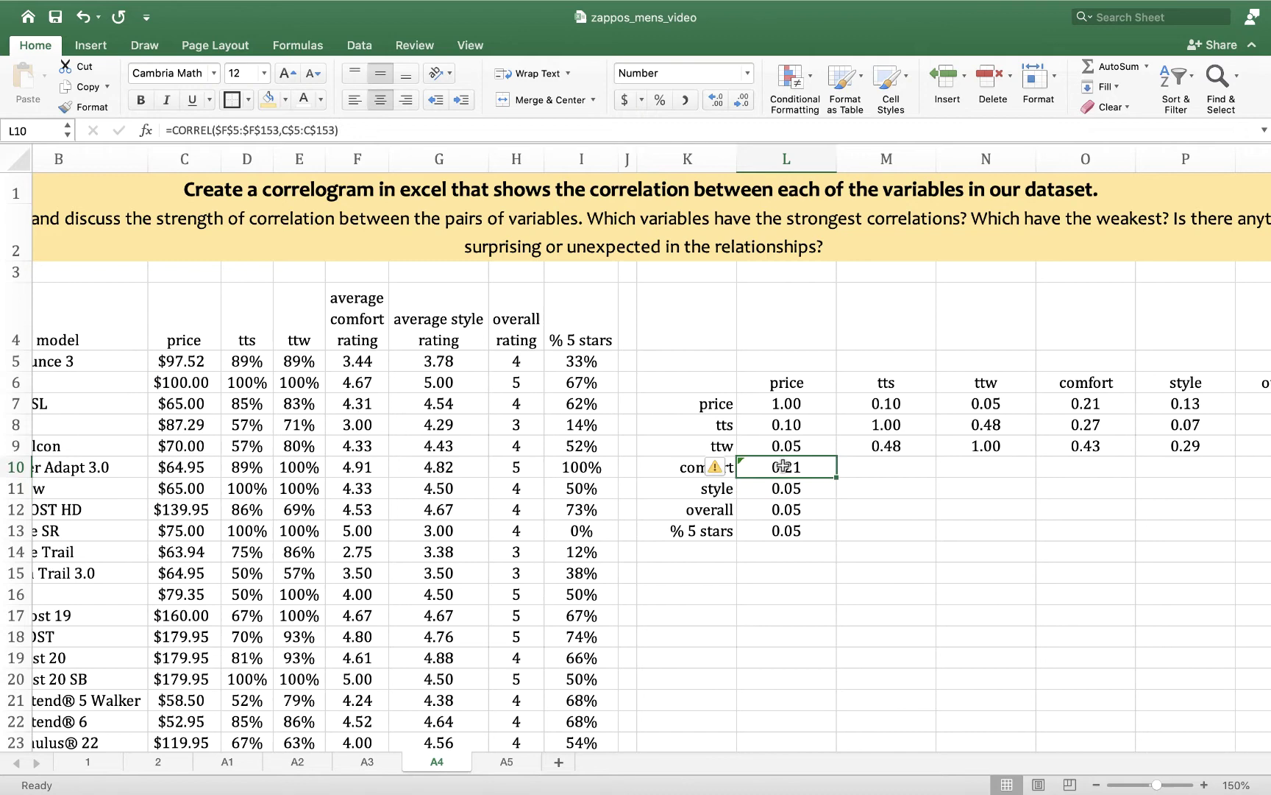
pyautogui.click(715, 467)
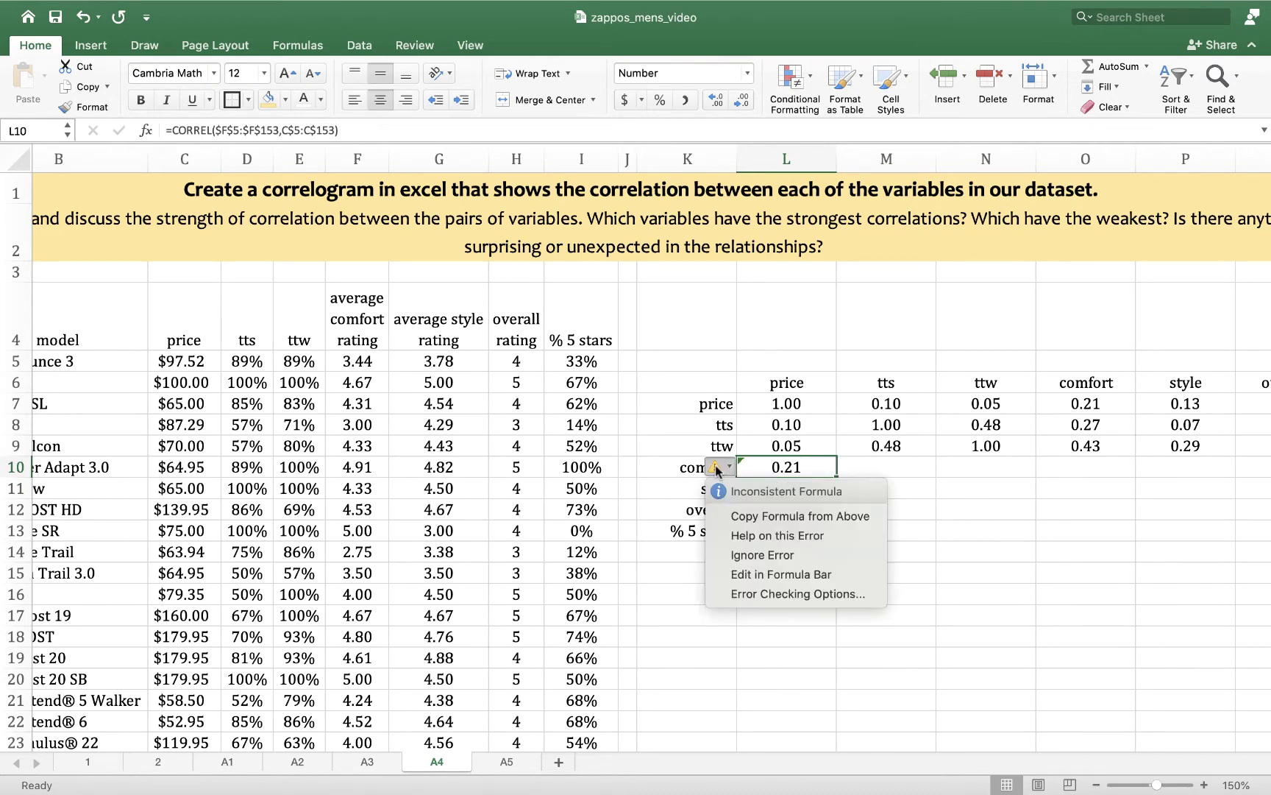
pyautogui.click(765, 555)
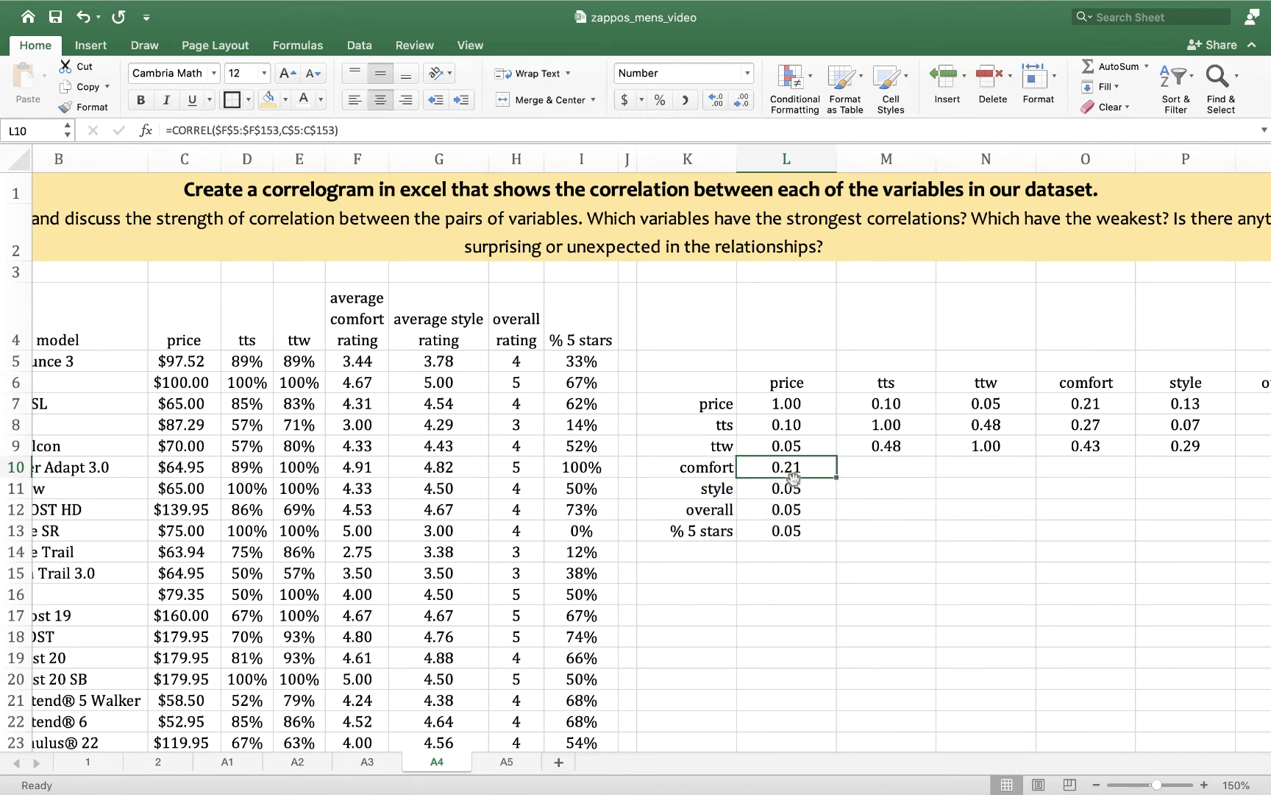
pyautogui.moveTo(838, 477); pyautogui.dragTo(1033, 557)
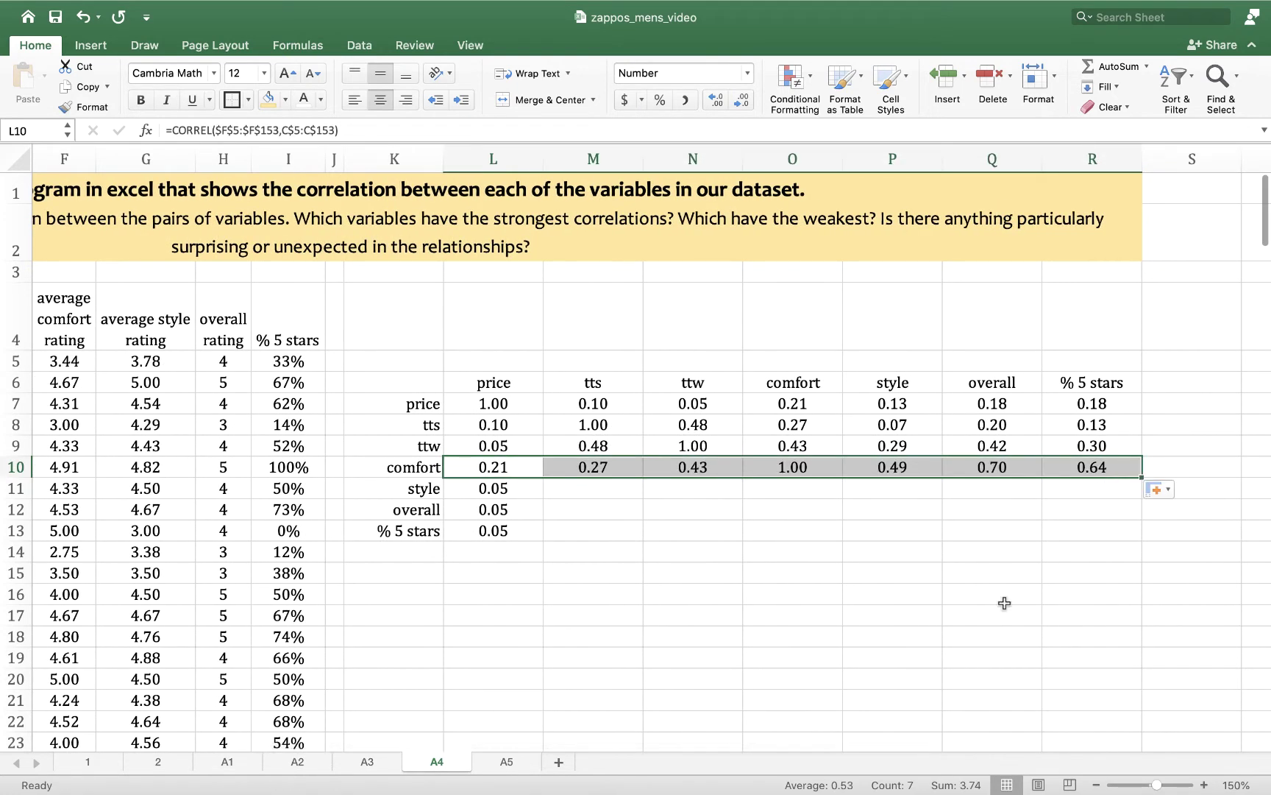
pyautogui.click(978, 640)
# Step: Change L11's formula to =CORREL($G$5:$G$153,C5:C153) for the style ratings
pyautogui.click(513, 491)
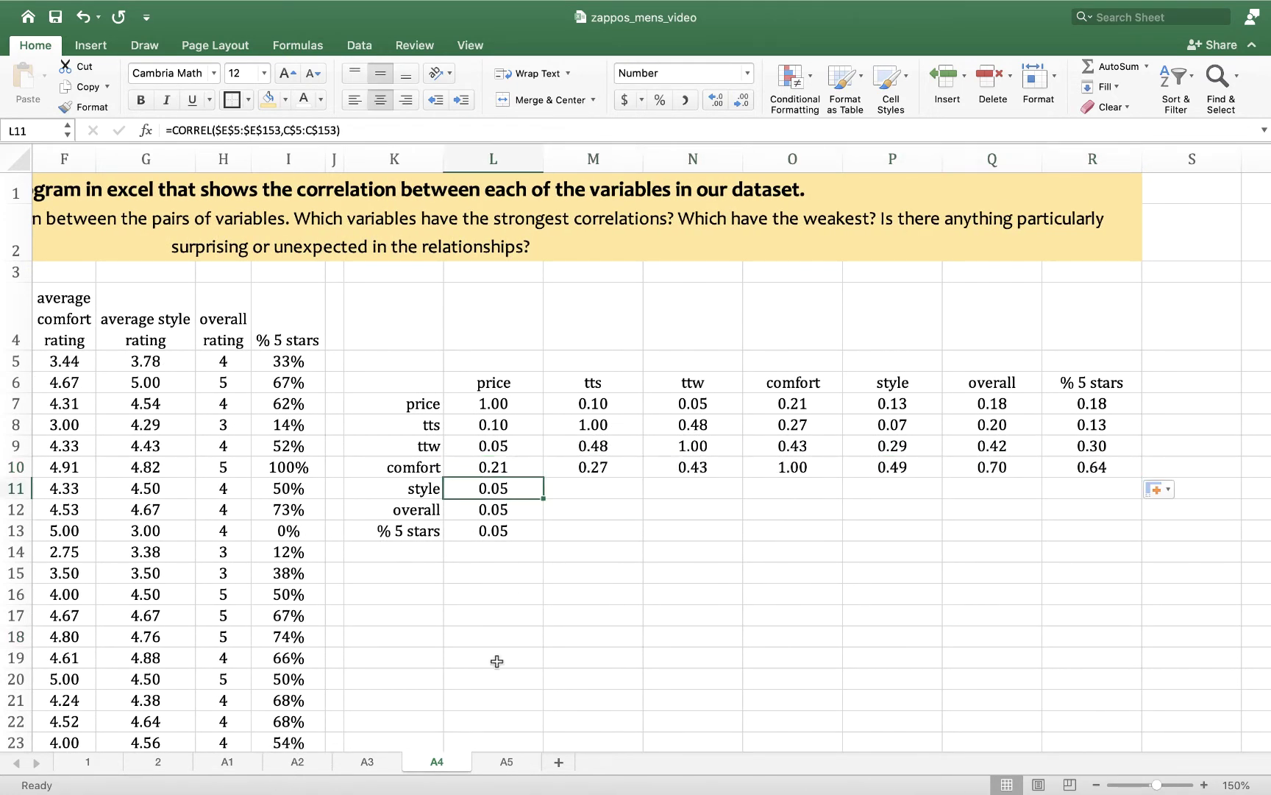
pyautogui.hscroll(-5, 496, 661)
pyautogui.hscroll(-2, 496, 660)
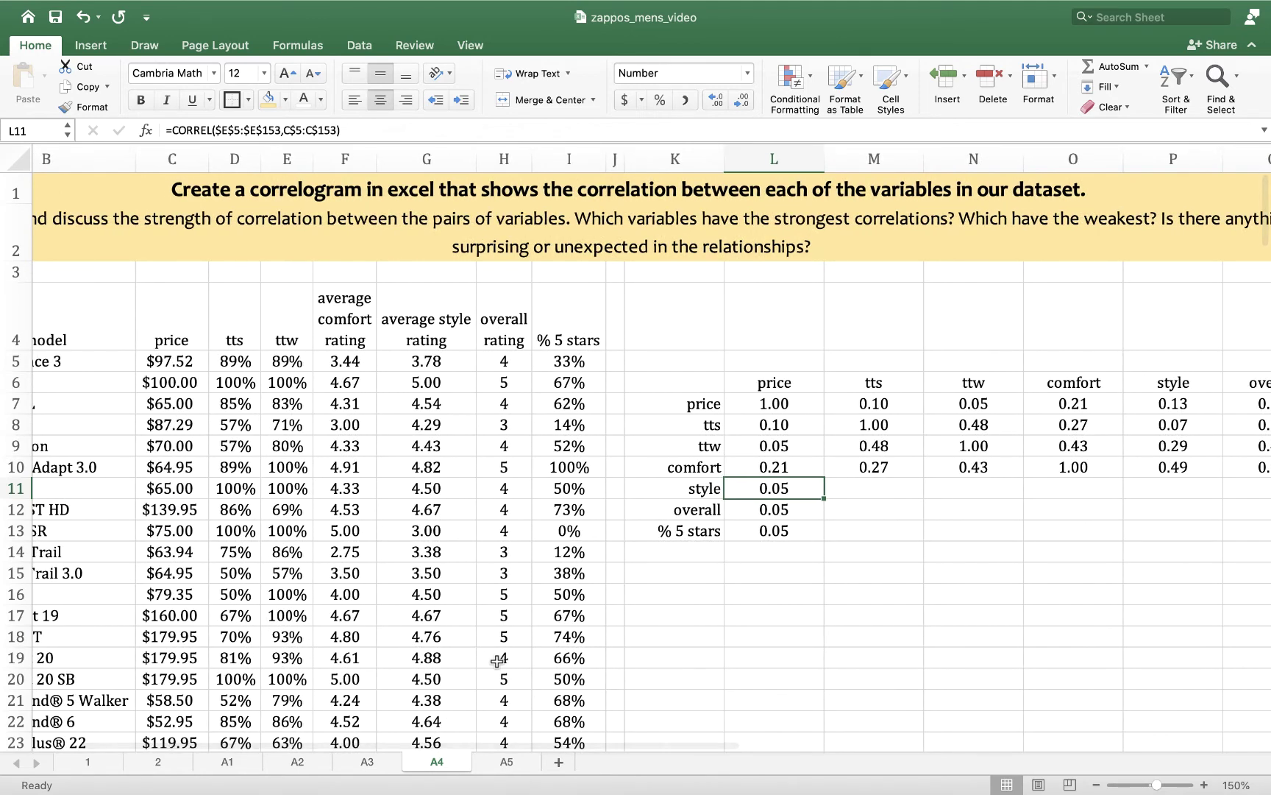
pyautogui.hscroll(-2, 497, 661)
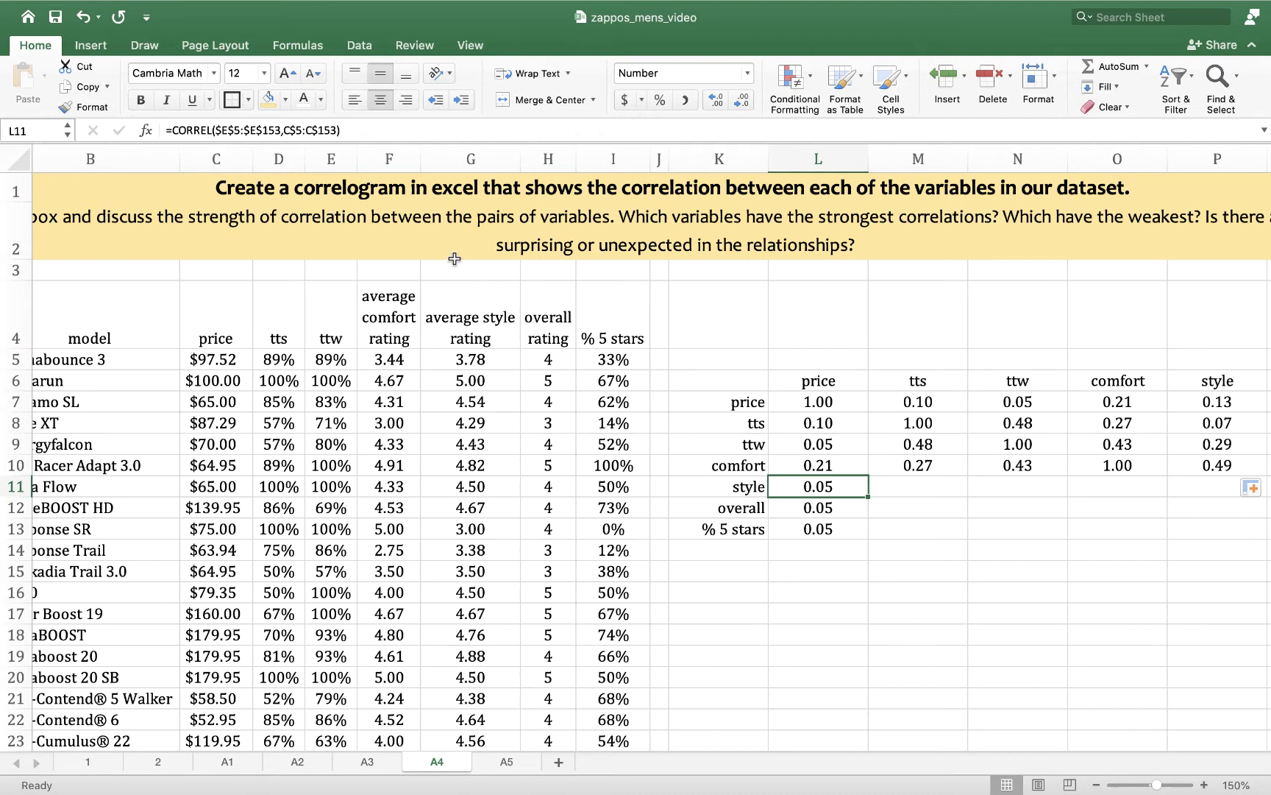
pyautogui.click(228, 131)
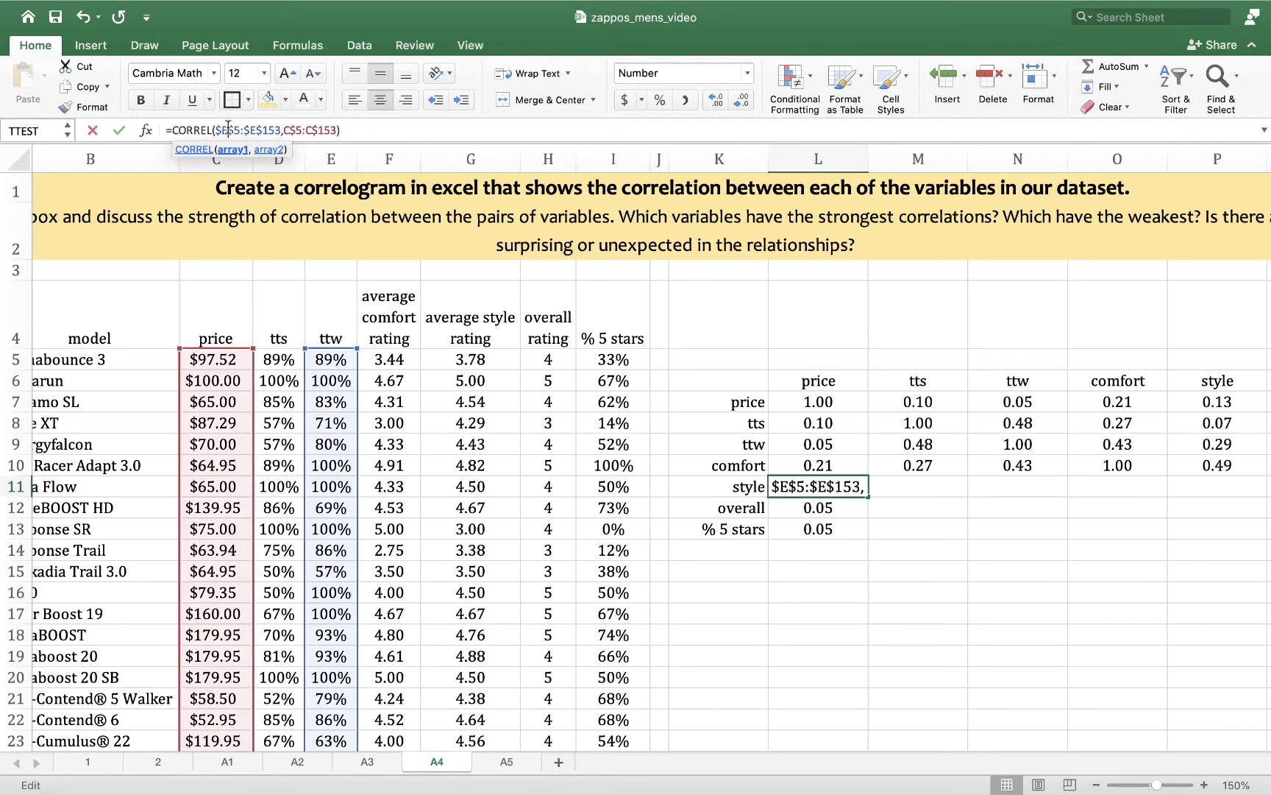
pyautogui.press('BackSpace')
pyautogui.write('G')
pyautogui.click(263, 130)
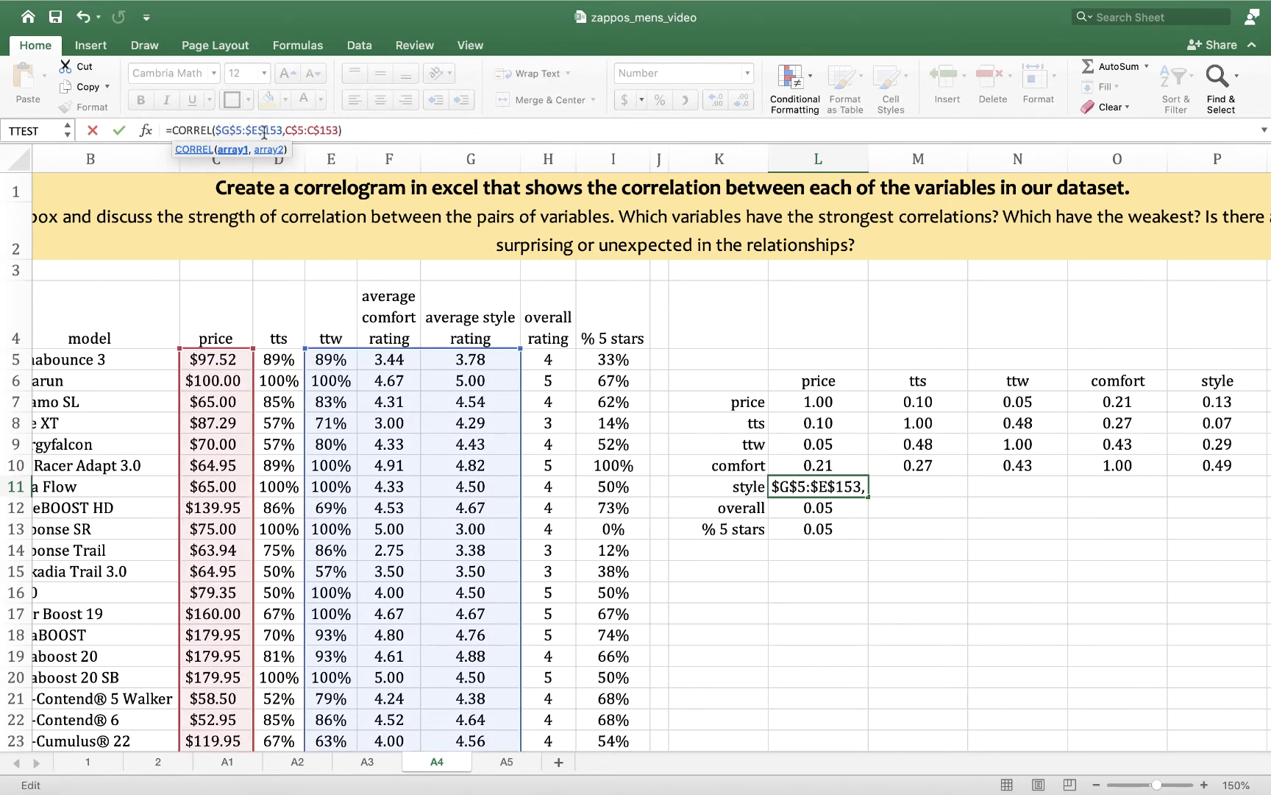
pyautogui.press('BackSpace')
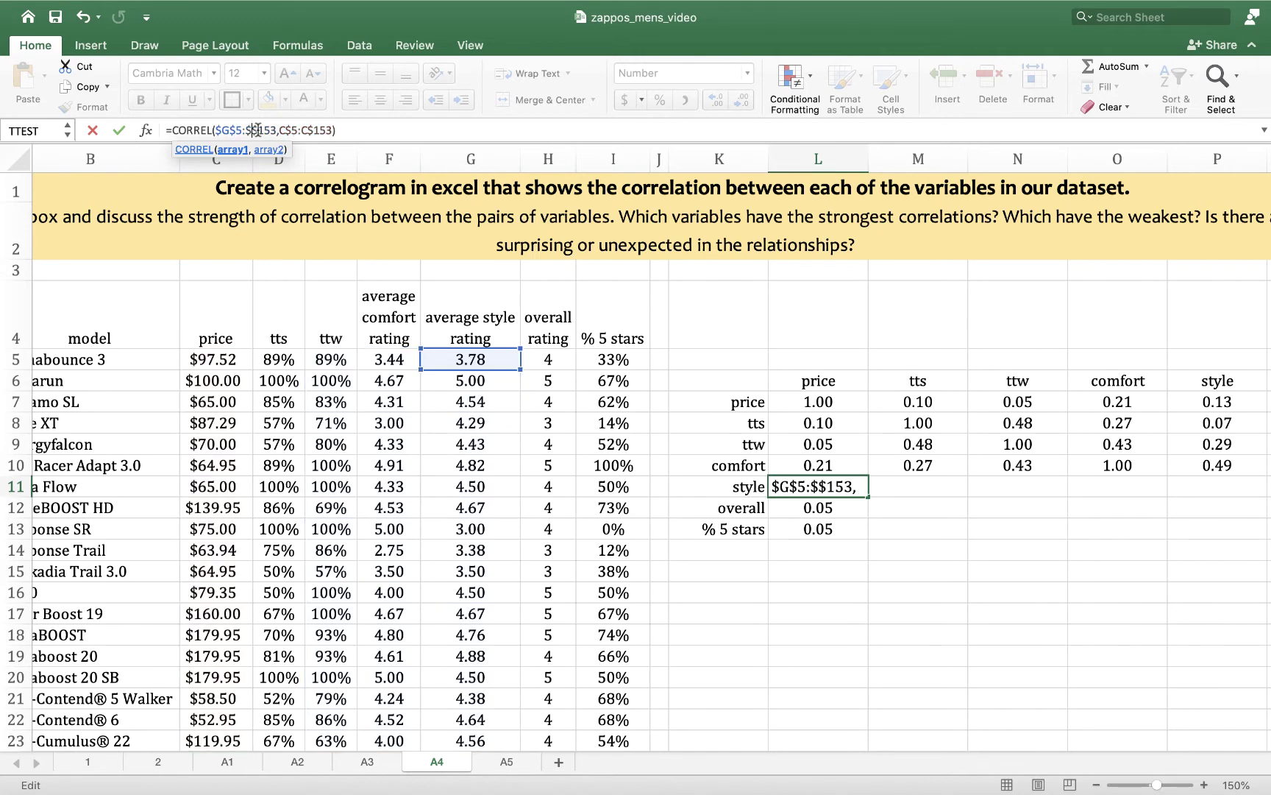
pyautogui.write('G')
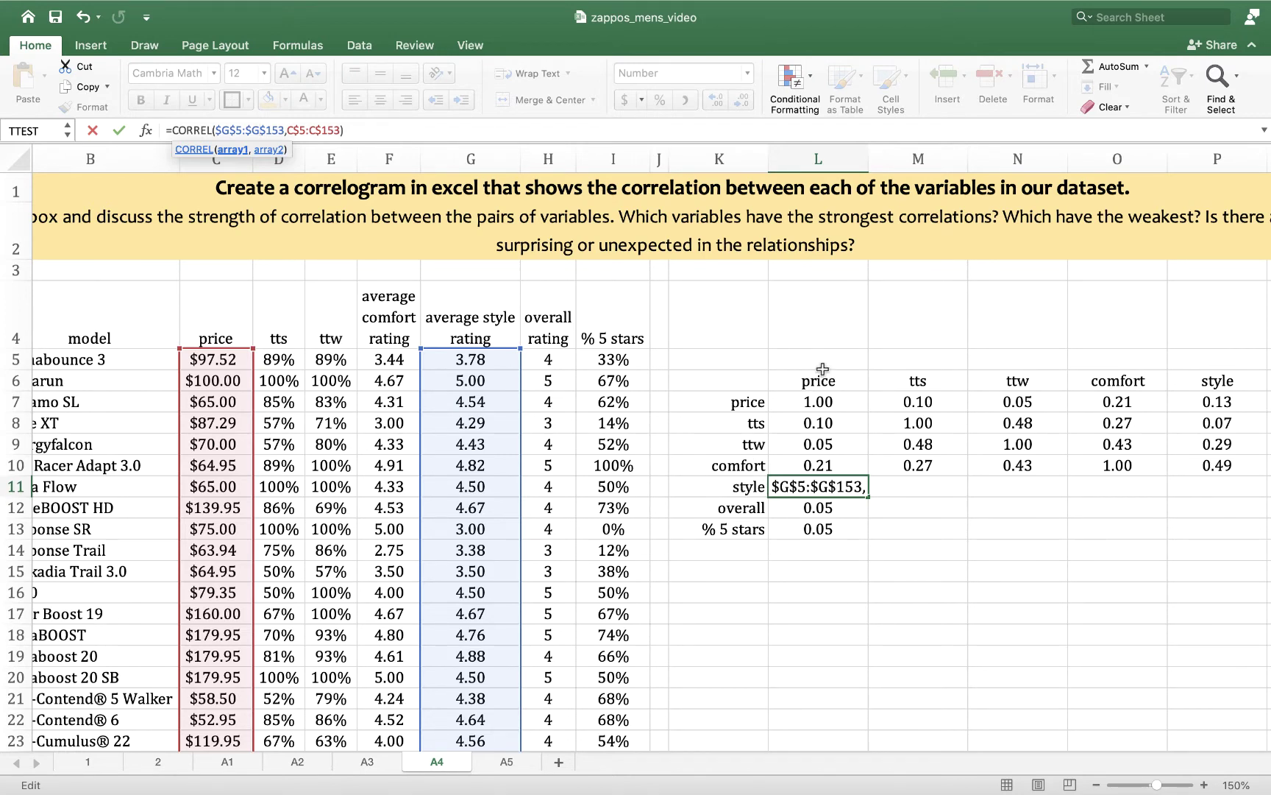
pyautogui.press('Return')
# Step: Fill the style formula across to R11, giving 0.13, 0.07, 0.29, 0.49, 1.00, 0.48, 0.50
pyautogui.click(830, 487)
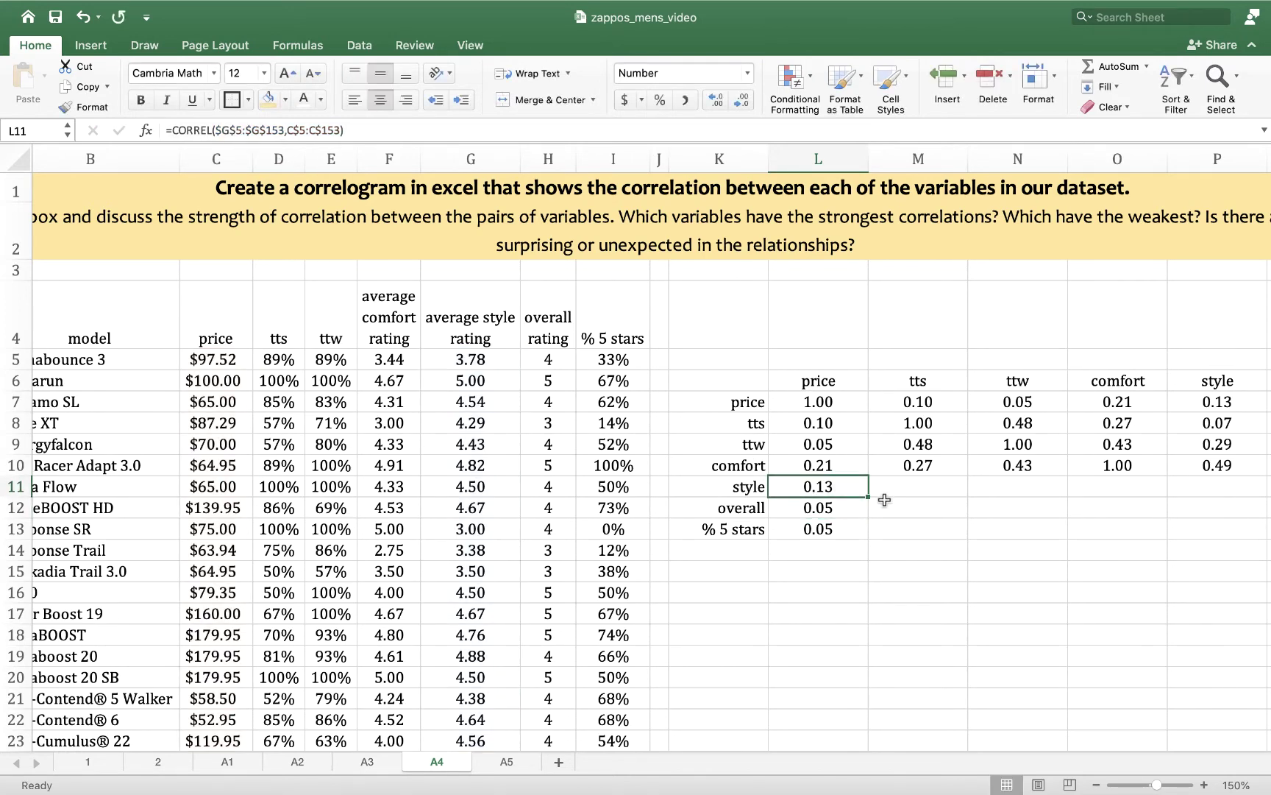
pyautogui.moveTo(869, 496); pyautogui.dragTo(1156, 485)
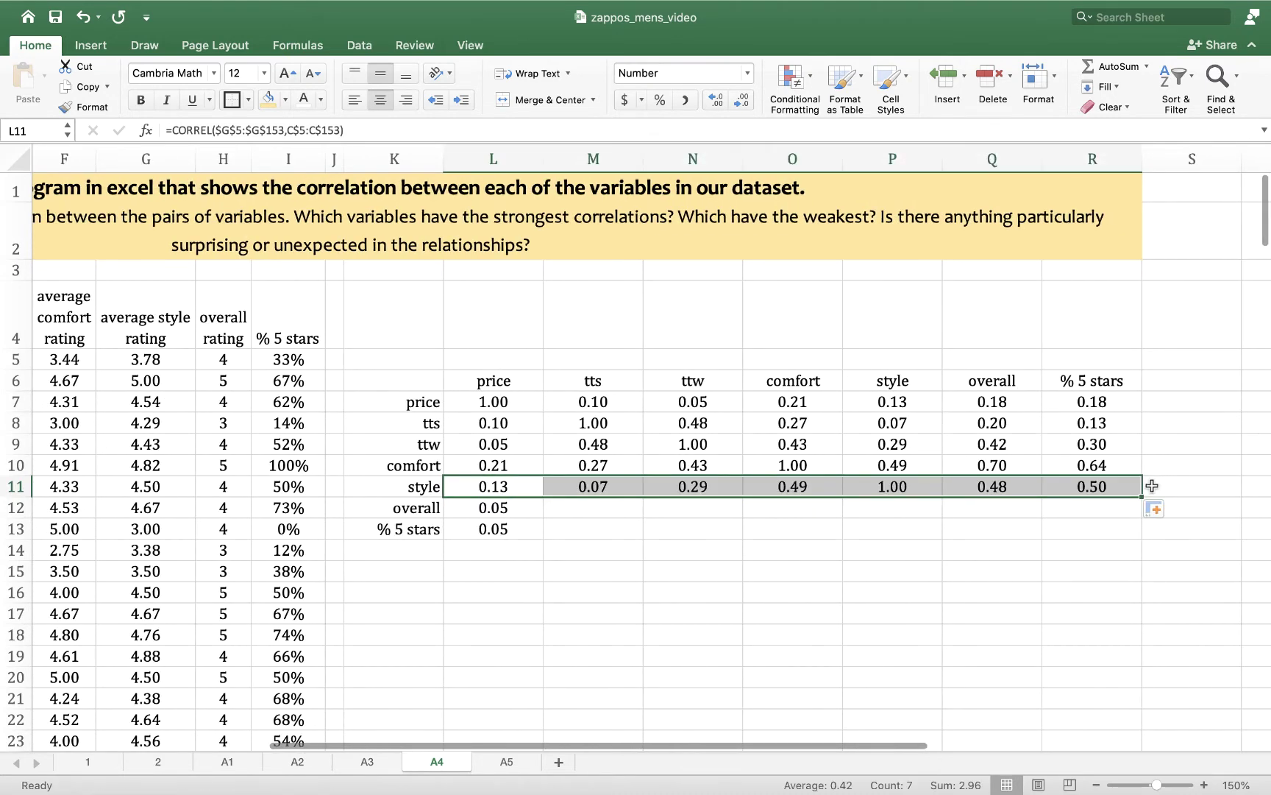
pyautogui.click(489, 507)
pyautogui.hscroll(-5, 486, 572)
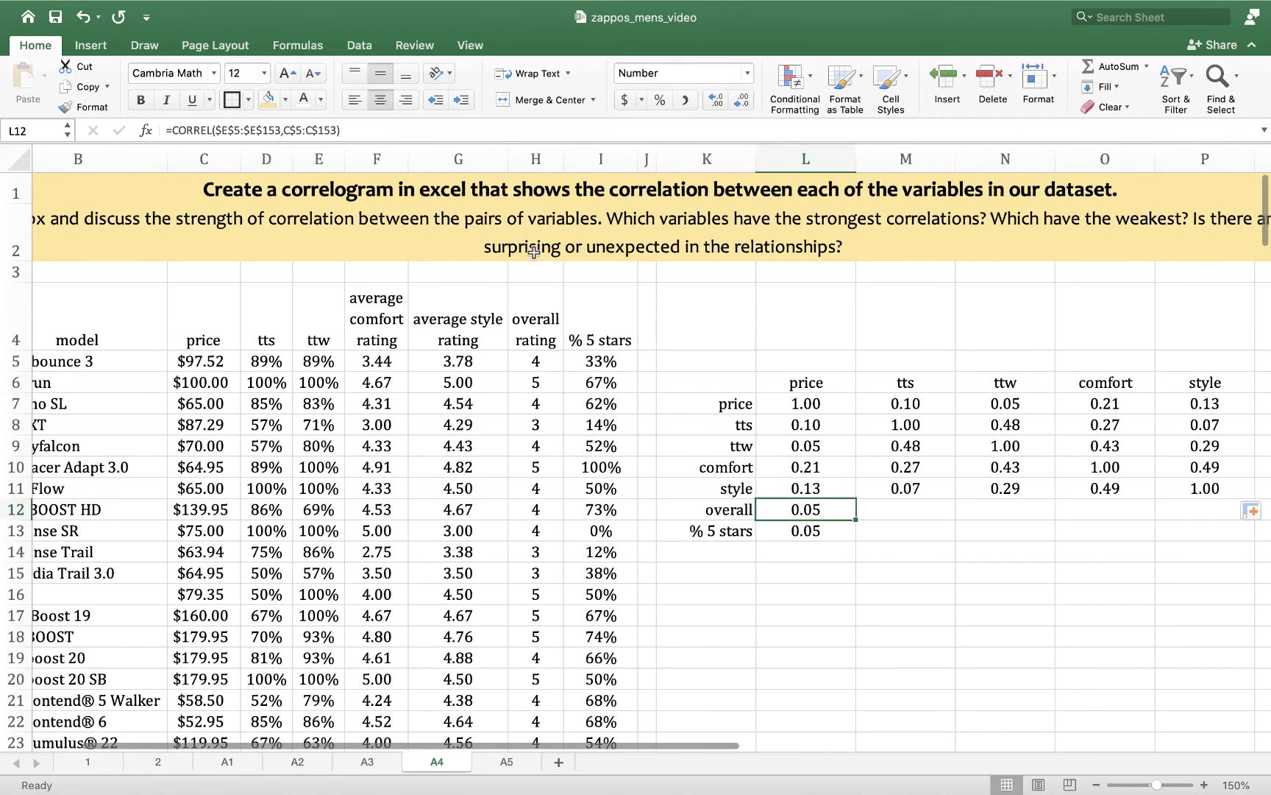
# Step: Edit L12 to =CORREL($H$5:$H$153,C$5:C$153) and fill it across to R12
pyautogui.click(229, 130)
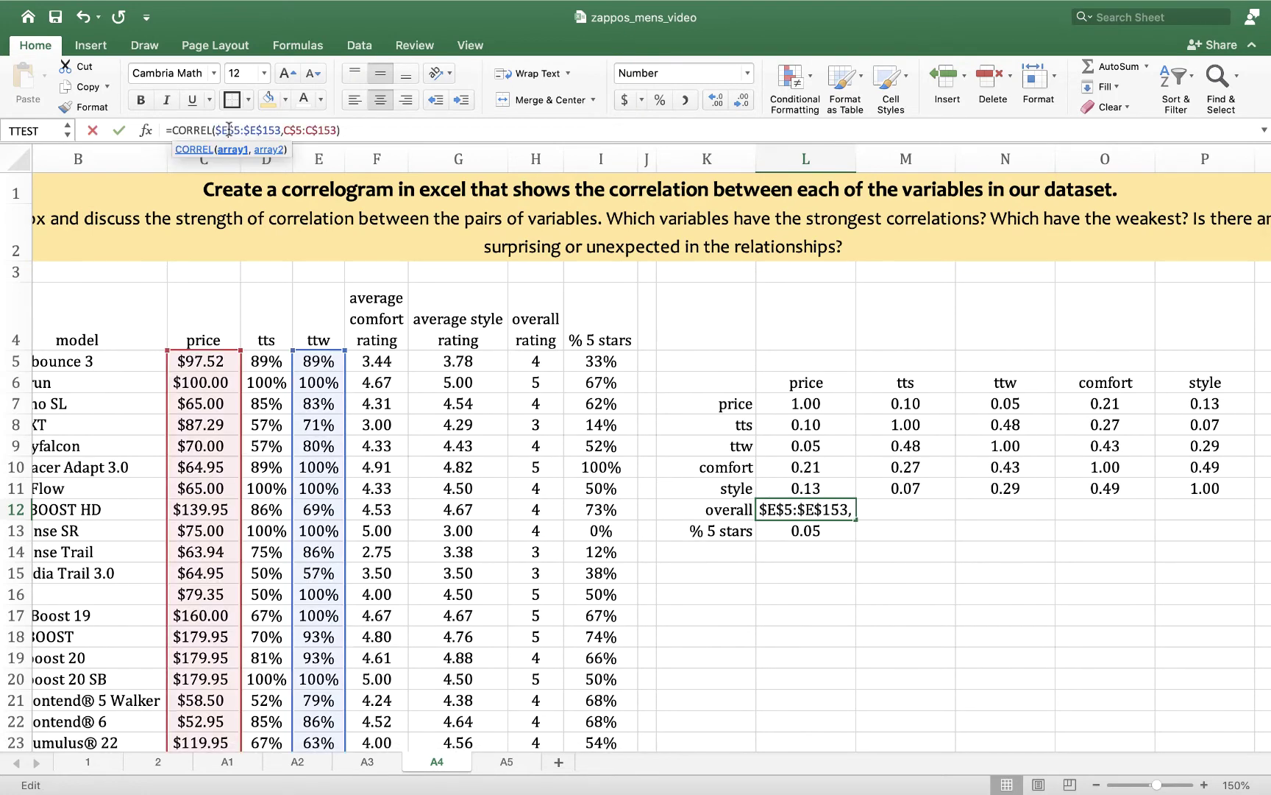
pyautogui.press('BackSpace')
pyautogui.write('H')
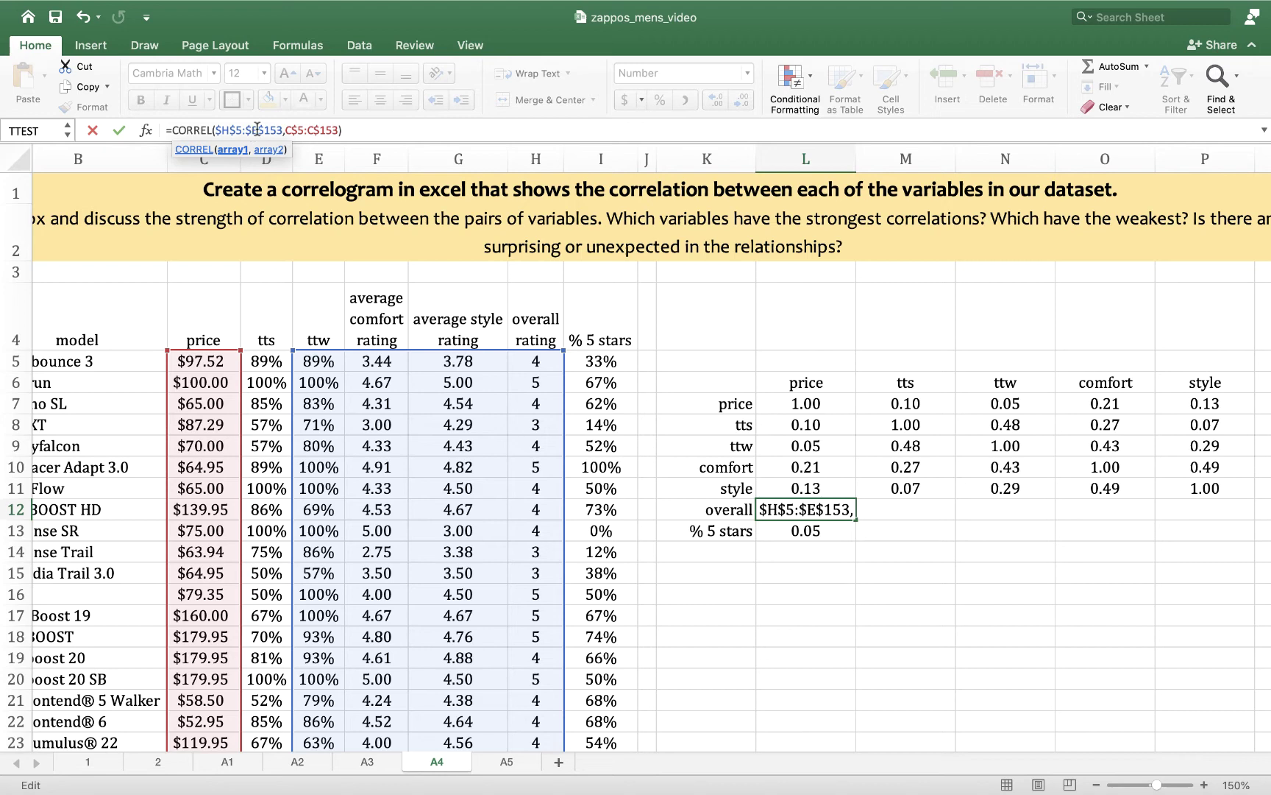
pyautogui.press('BackSpace')
pyautogui.write('H')
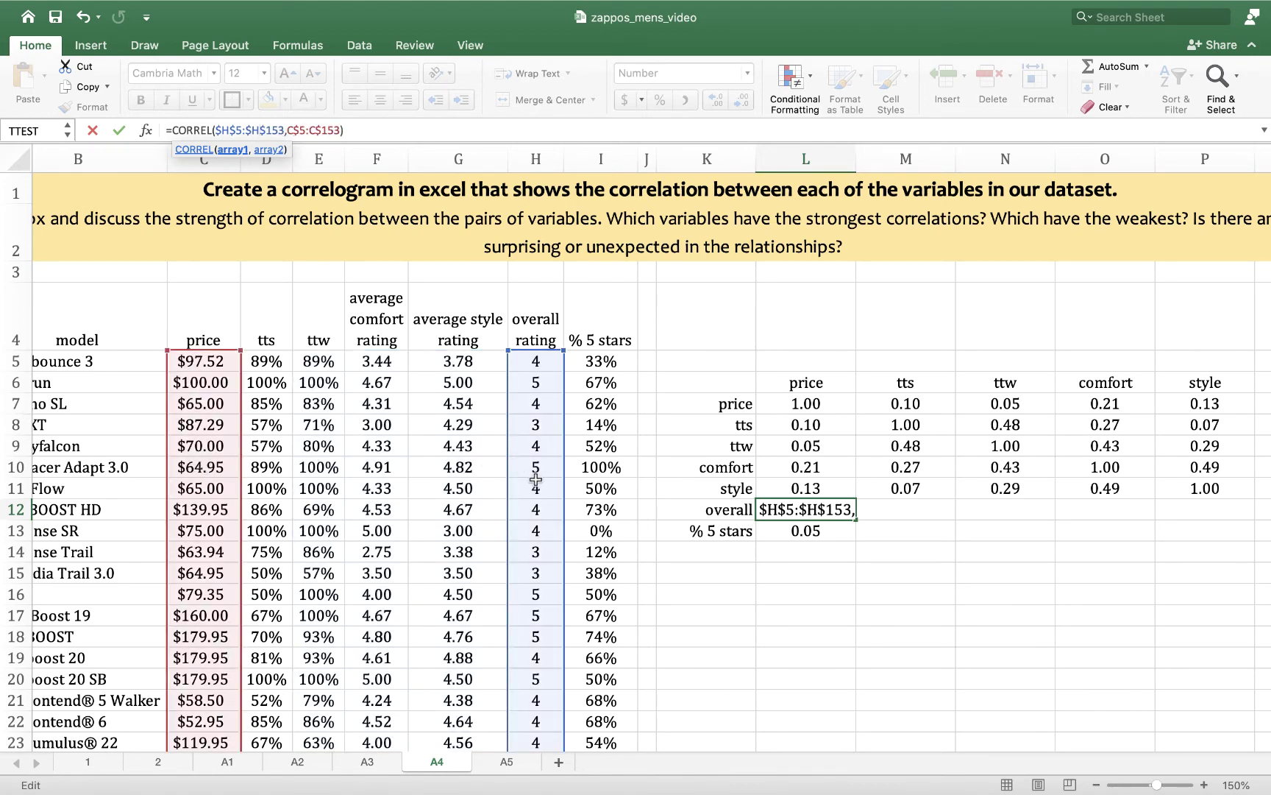
pyautogui.press('Return')
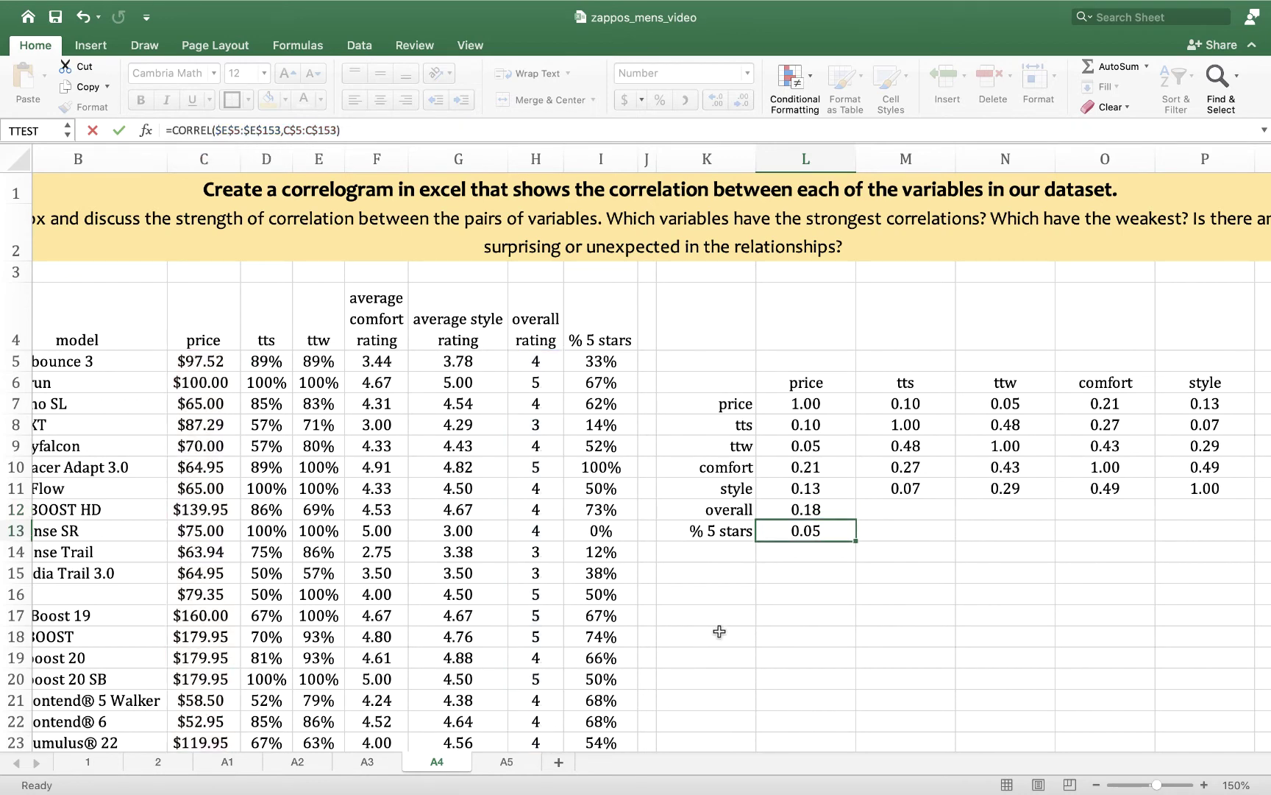
pyautogui.click(784, 502)
pyautogui.moveTo(858, 517); pyautogui.dragTo(1045, 570)
pyautogui.hscroll(-3, 840, 650)
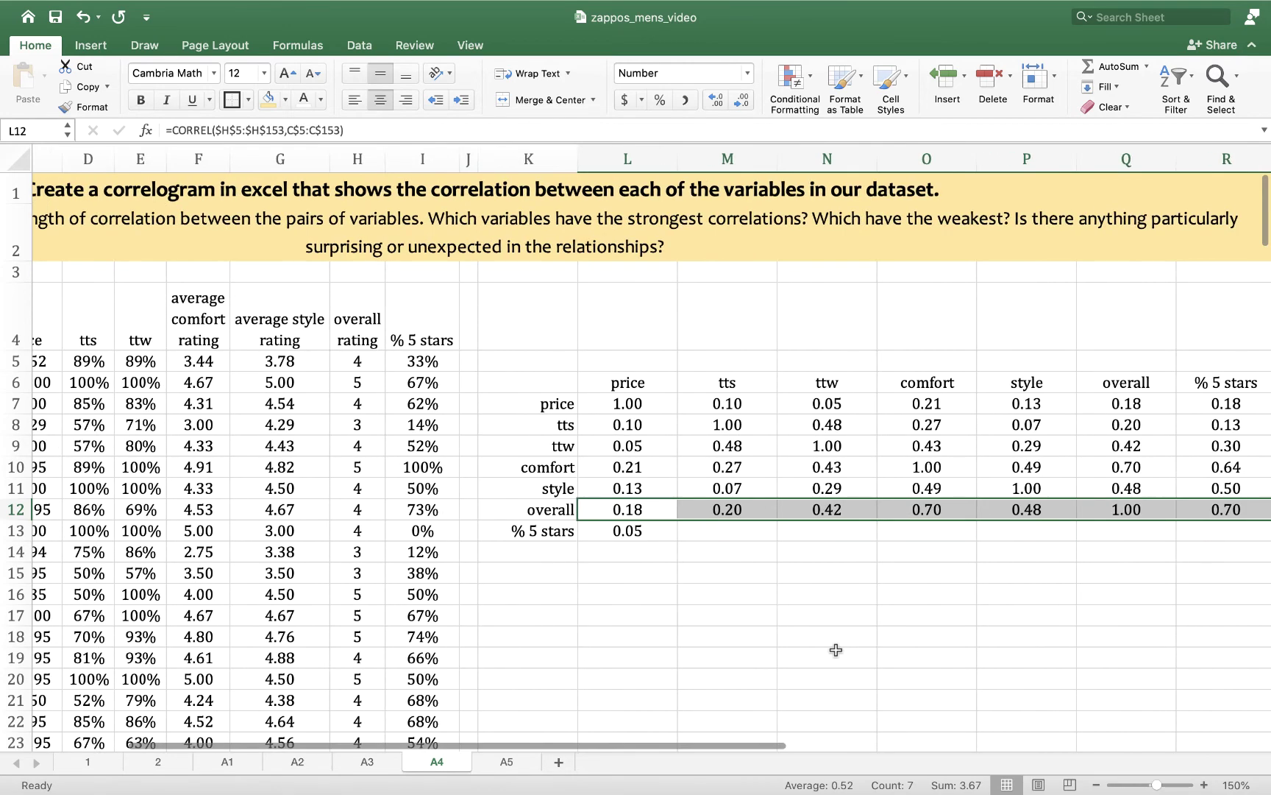
# Step: Edit L13 to =CORREL($I$5:$I$153,C$5:C$153) for the % 5 stars ratings
pyautogui.click(651, 533)
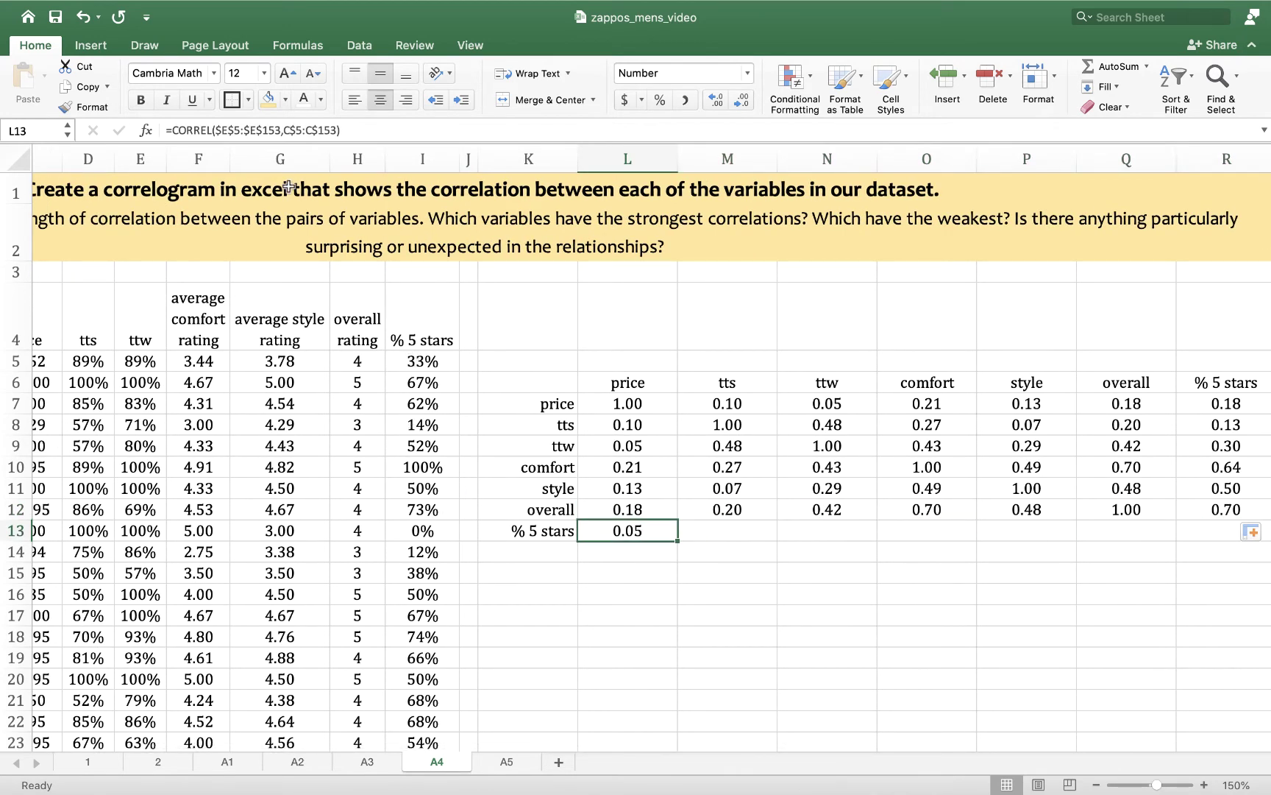
pyautogui.click(229, 132)
pyautogui.press('BackSpace')
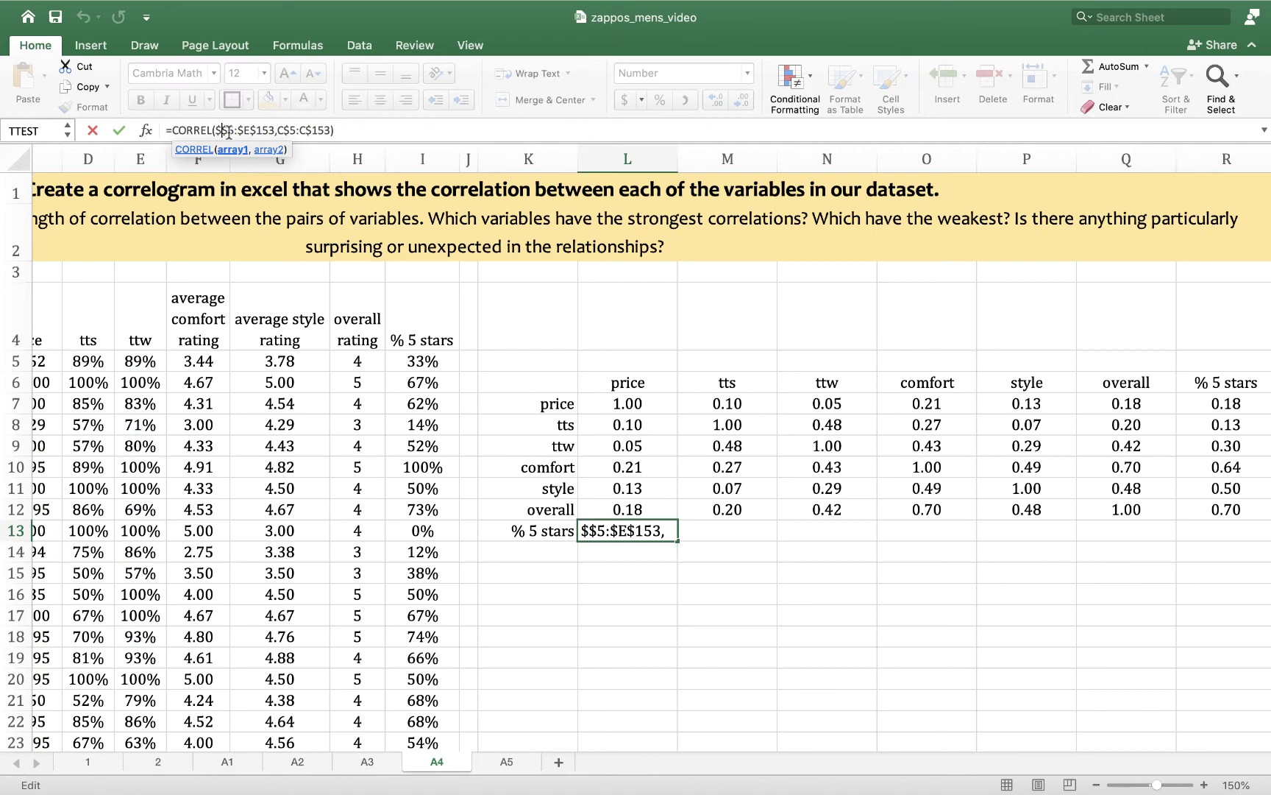
pyautogui.write('I')
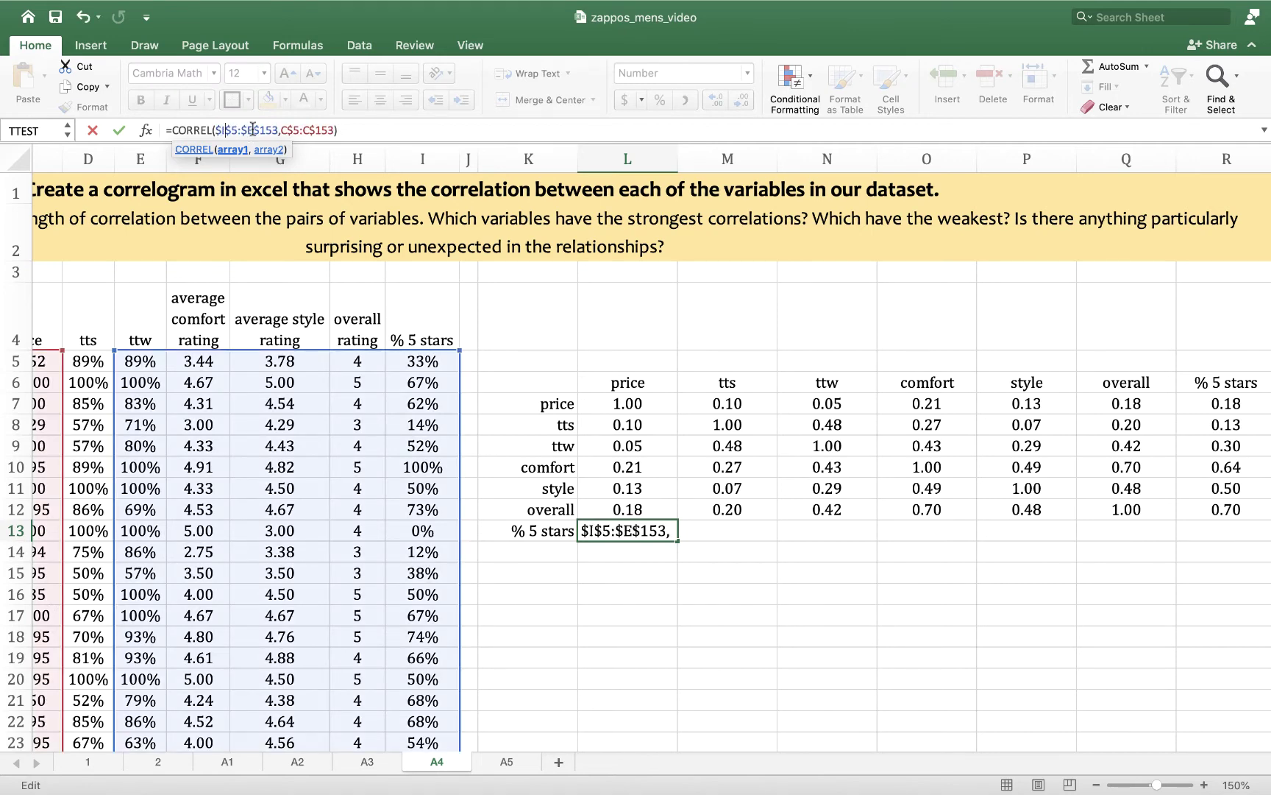
pyautogui.click(252, 130)
pyautogui.press('BackSpace')
pyautogui.write('I')
pyautogui.press('Return')
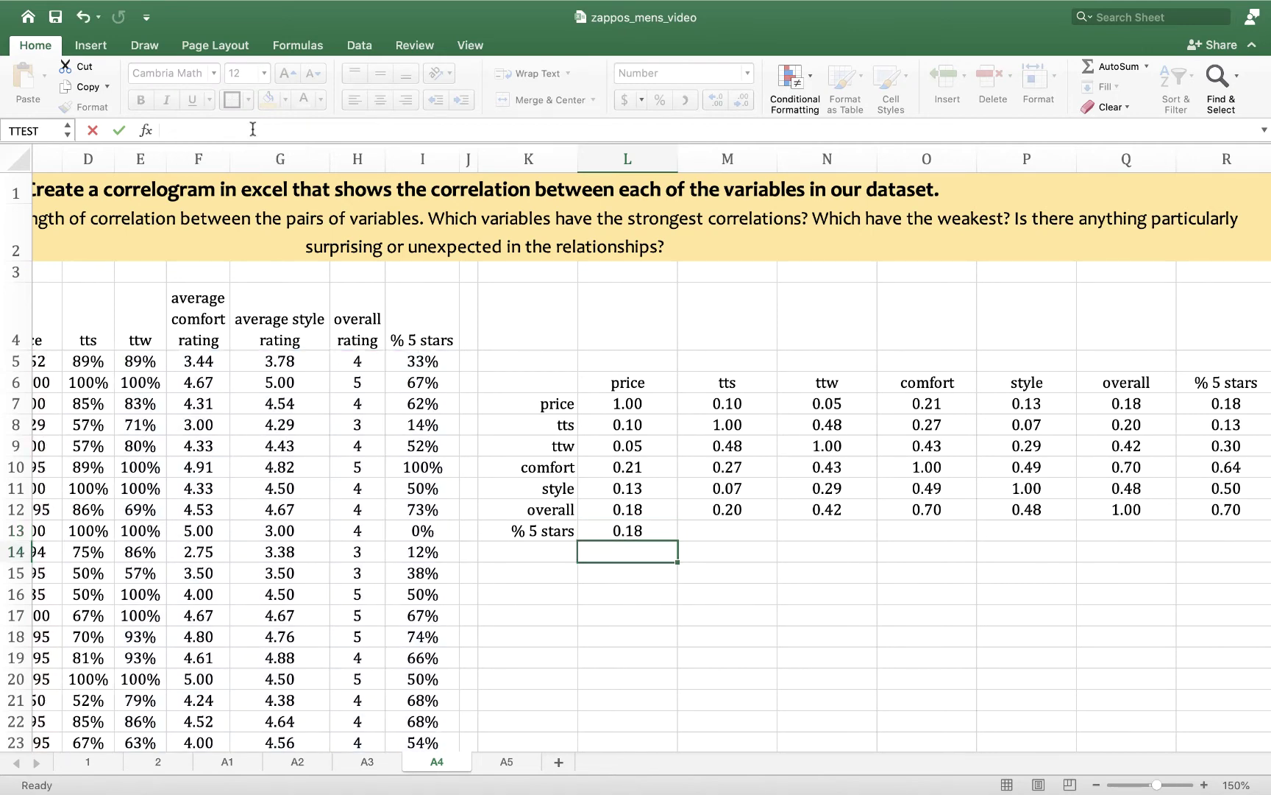
# Step: Double-check the % 5 stars and overall formulas' ranges, leaving them unchanged
pyautogui.doubleClick(618, 528)
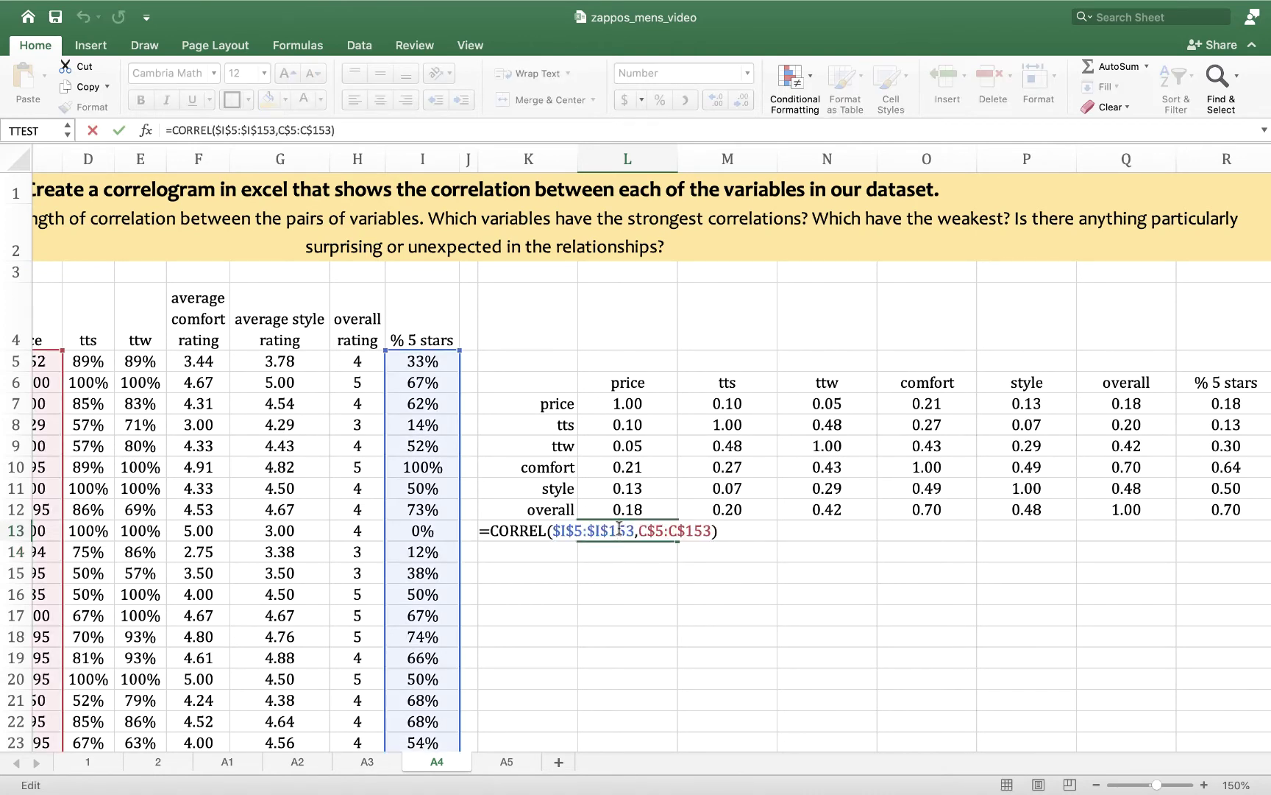
pyautogui.press('Return')
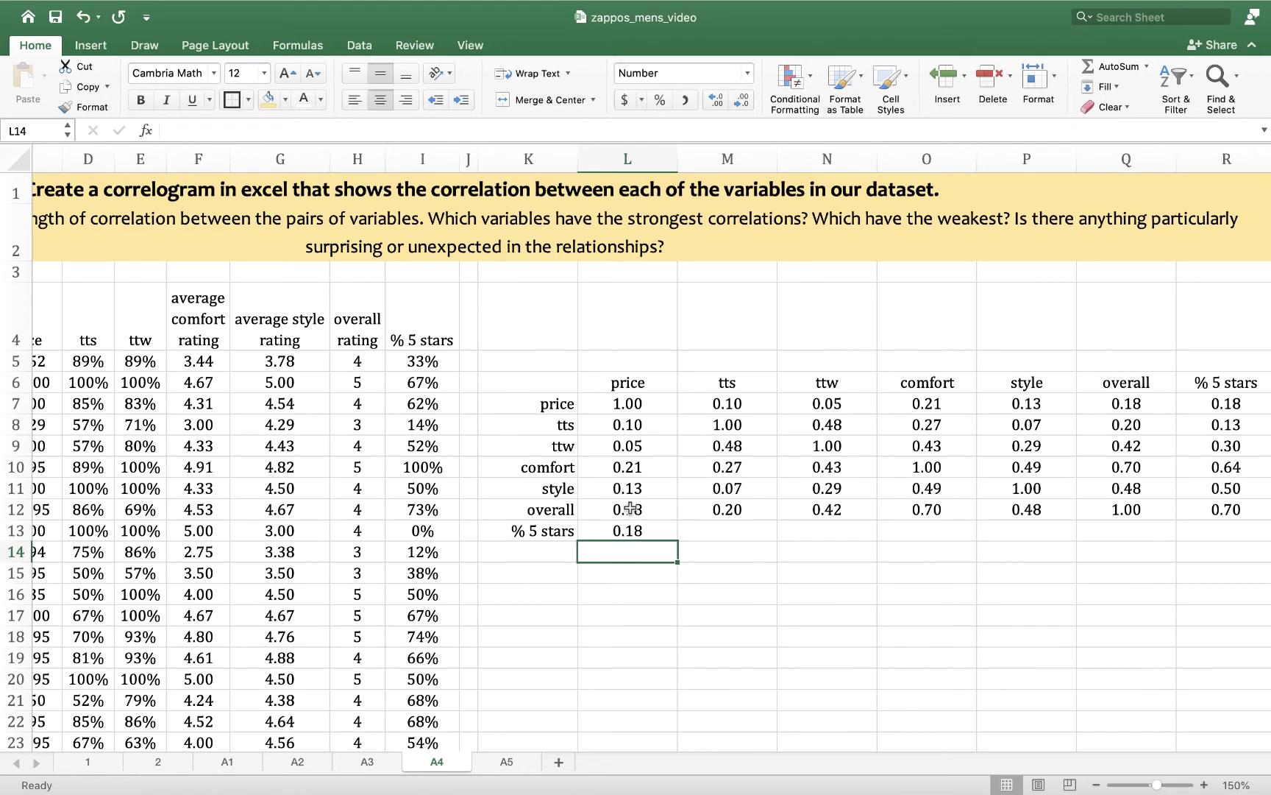
pyautogui.doubleClick(630, 509)
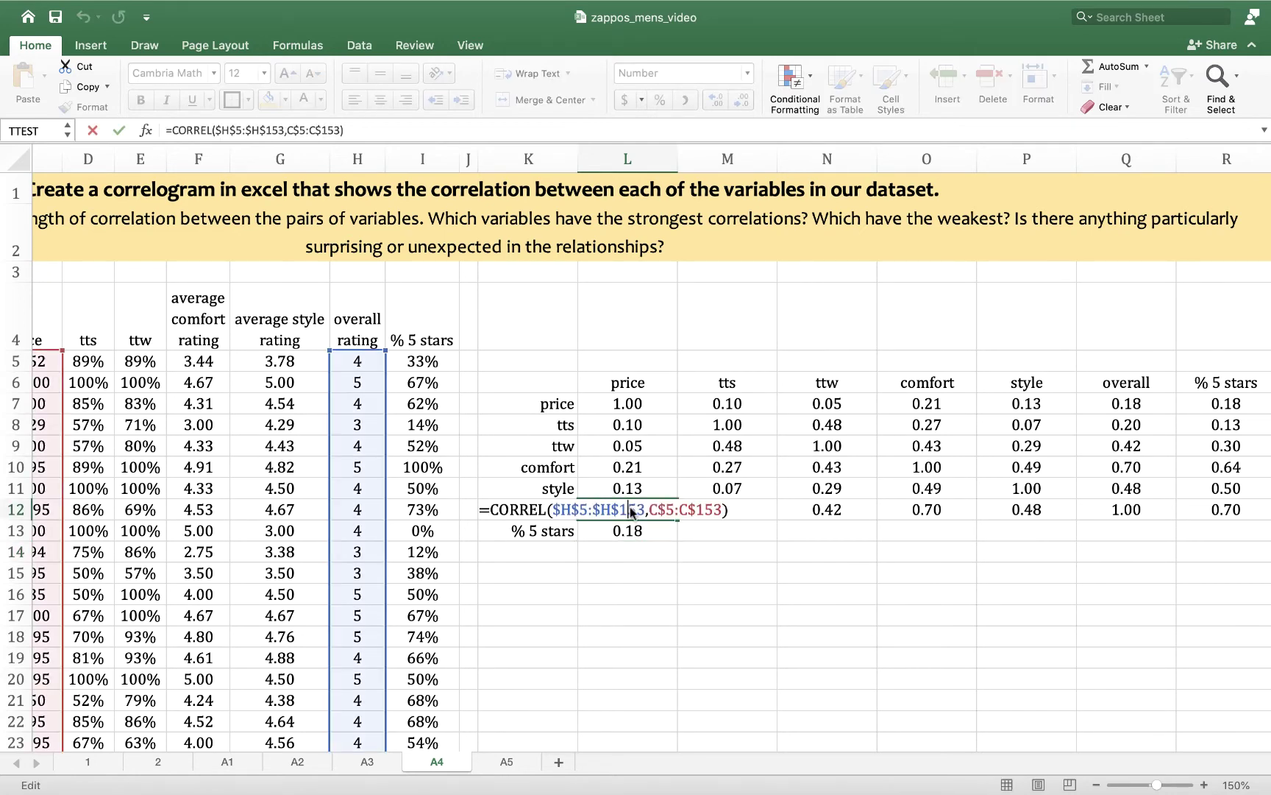
pyautogui.press('Return')
pyautogui.doubleClick(636, 528)
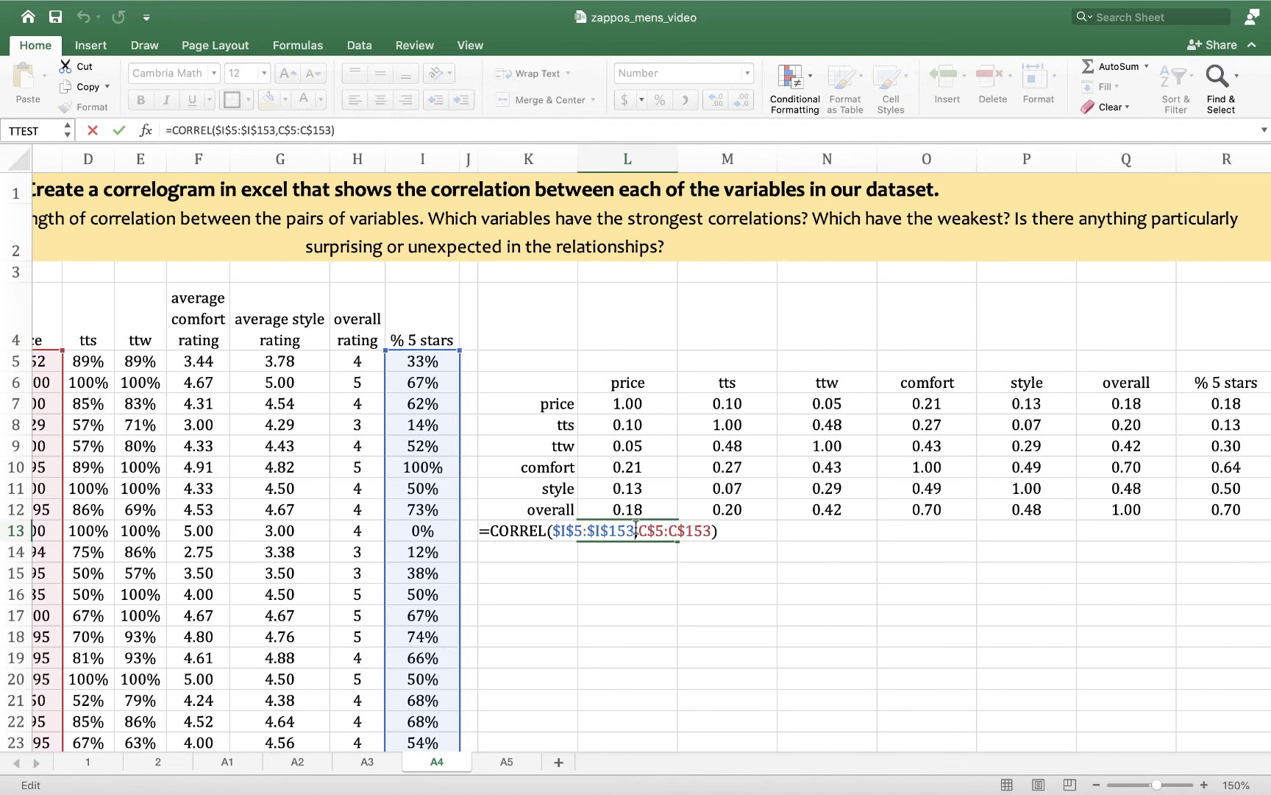
pyautogui.press('Return')
# Step: Fill the % 5 stars formula across to R13 (0.18 to 1.00)
pyautogui.click(647, 580)
pyautogui.hscroll(5, 645, 581)
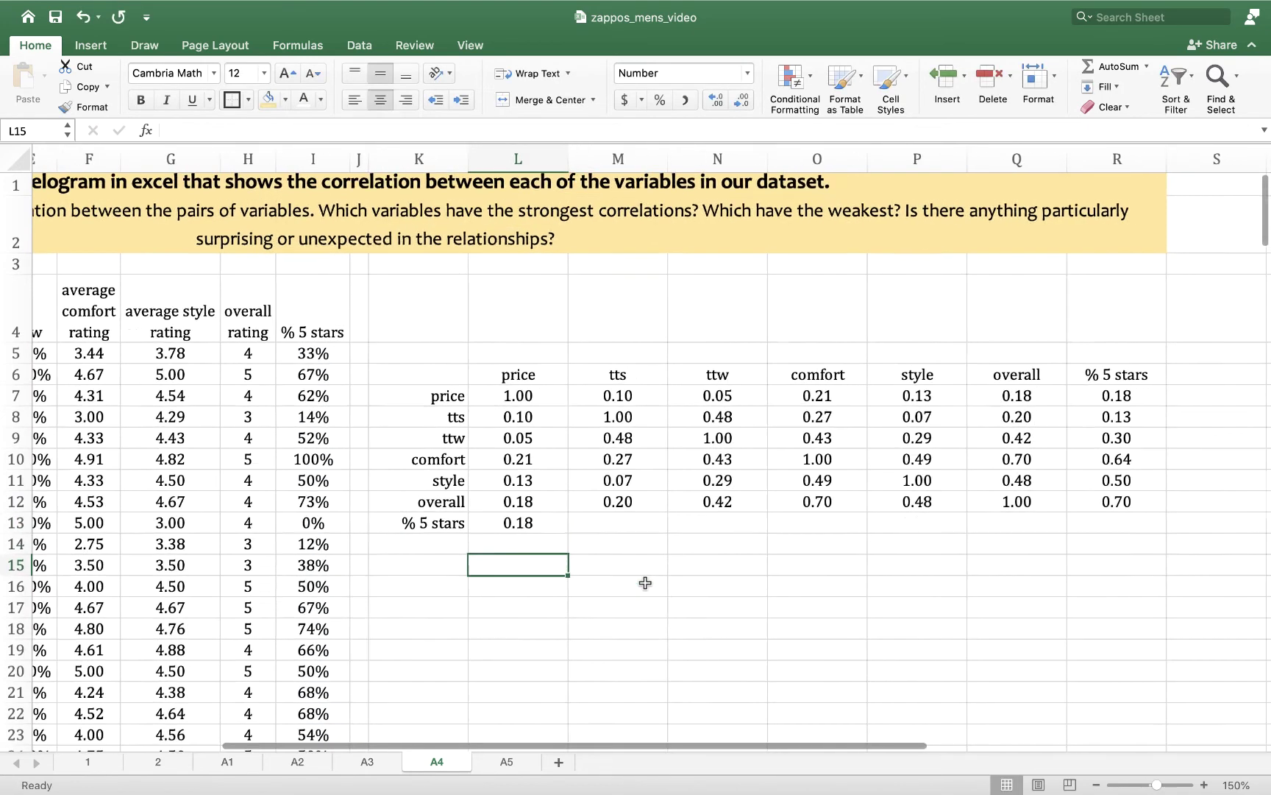
pyautogui.click(423, 527)
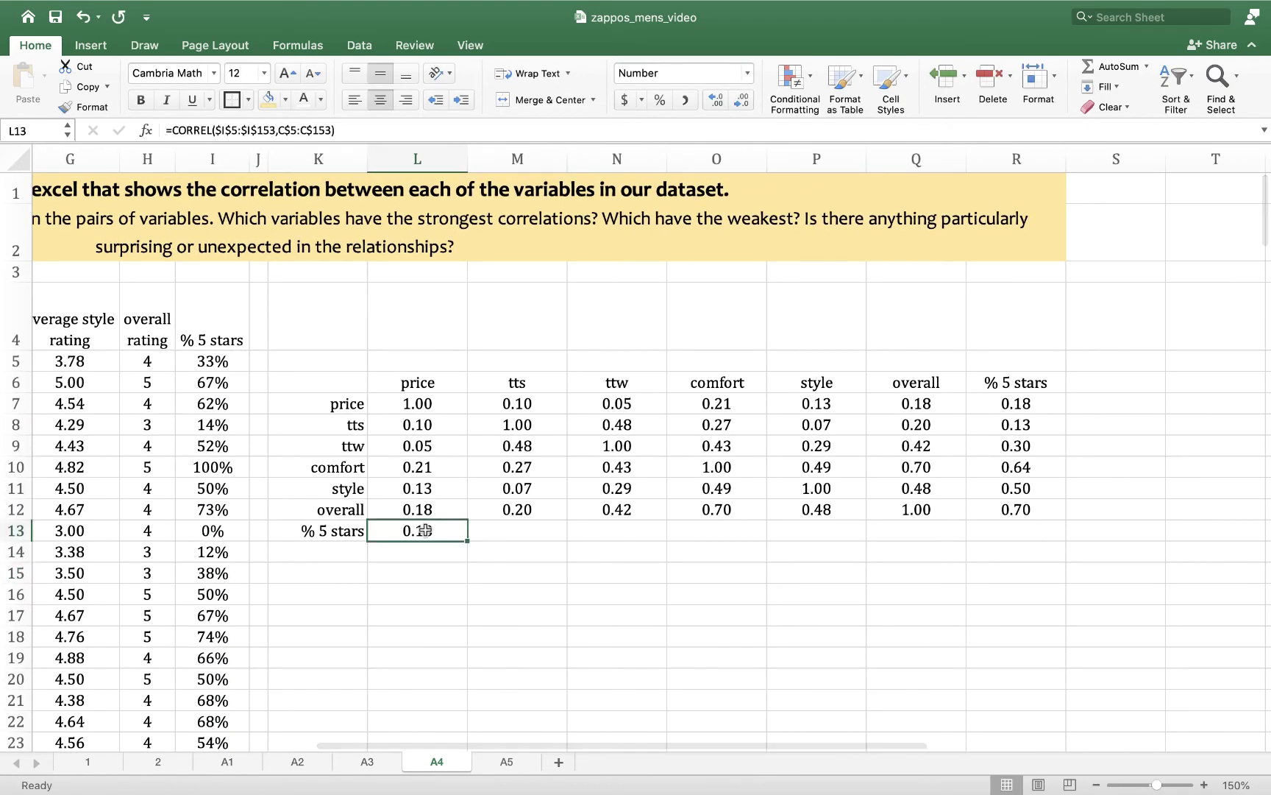
pyautogui.moveTo(466, 539); pyautogui.dragTo(1055, 545)
pyautogui.click(889, 658)
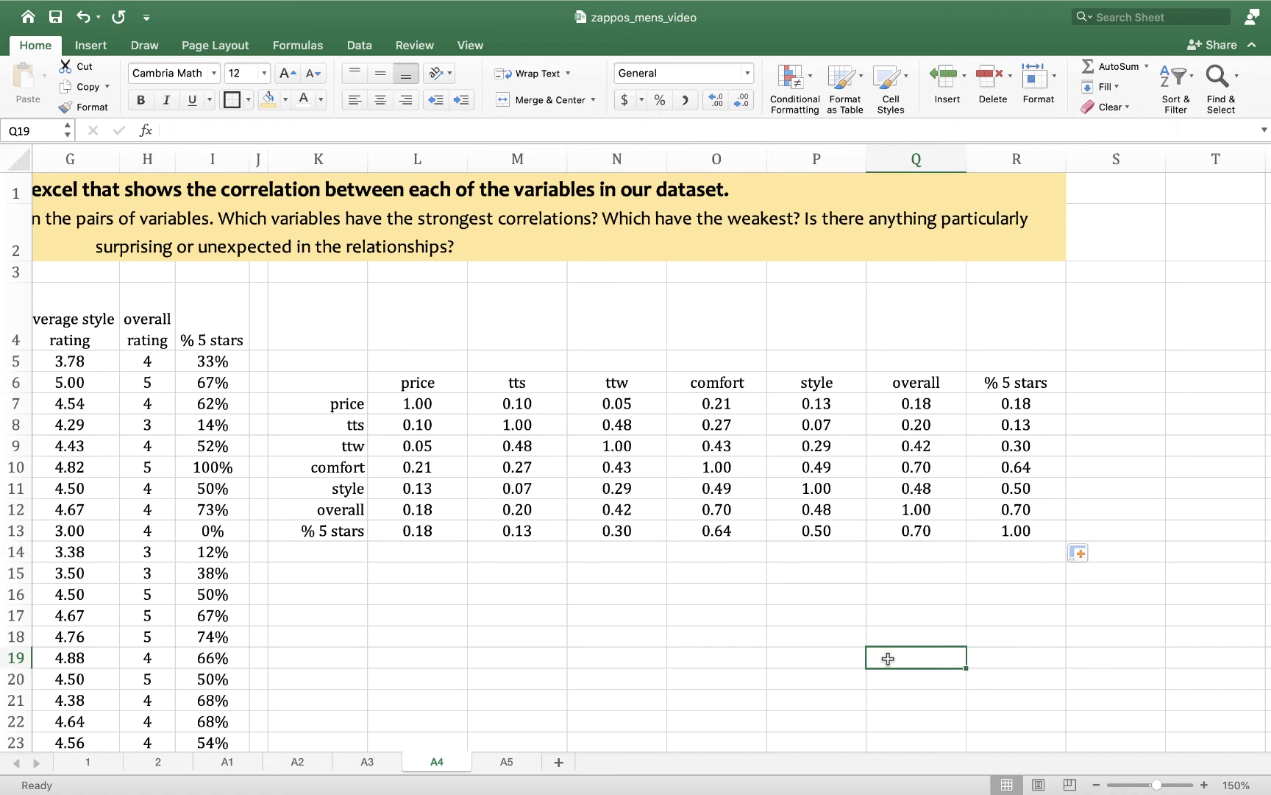
# Step: Merge K5:R5 with a light-yellow fill and enter the title 'Correlogram'
pyautogui.click(343, 363)
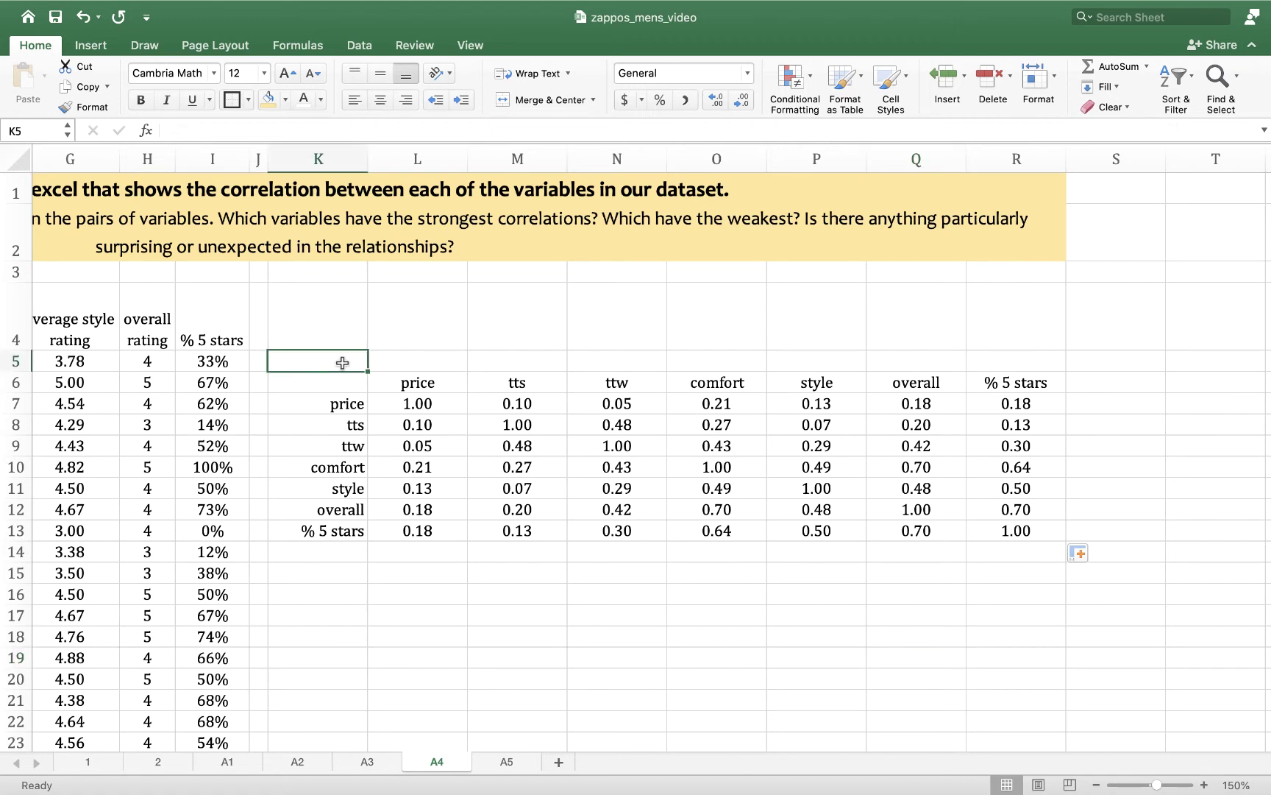
pyautogui.moveTo(342, 362); pyautogui.dragTo(993, 363)
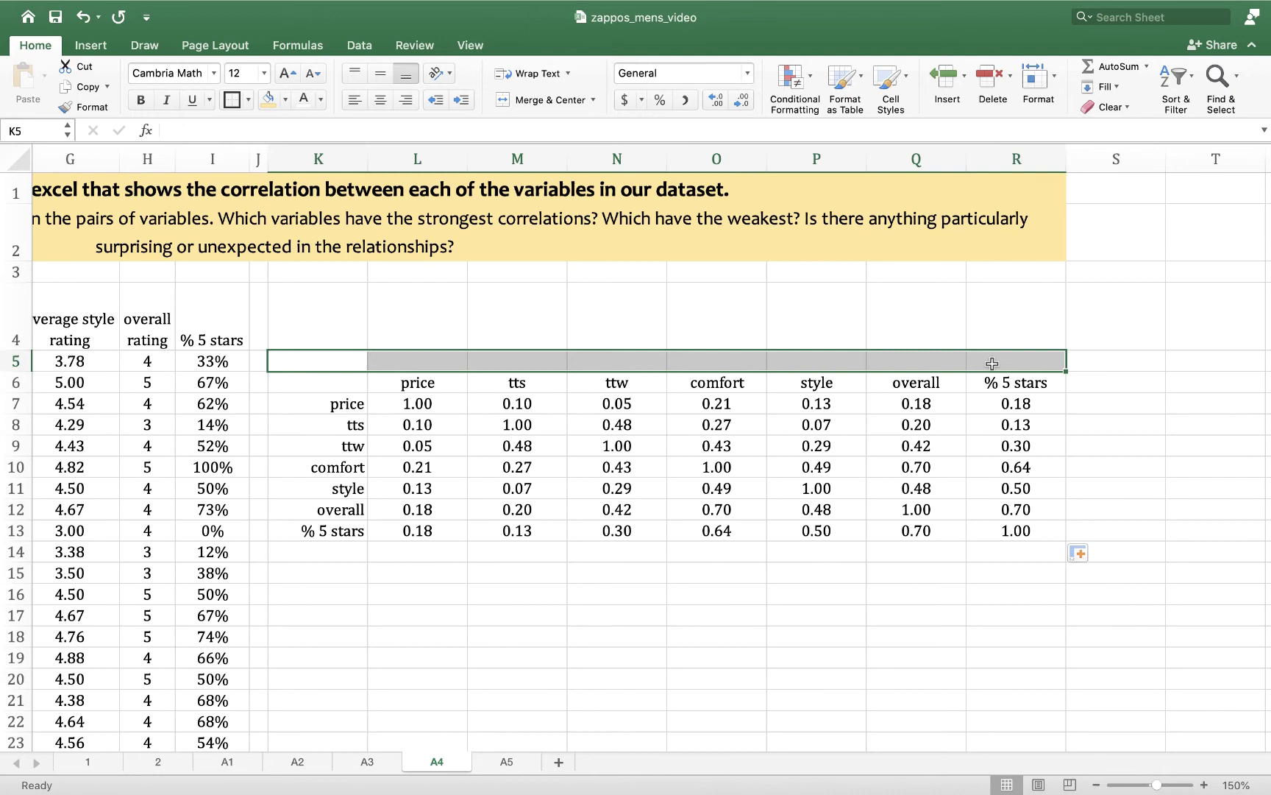
pyautogui.click(541, 100)
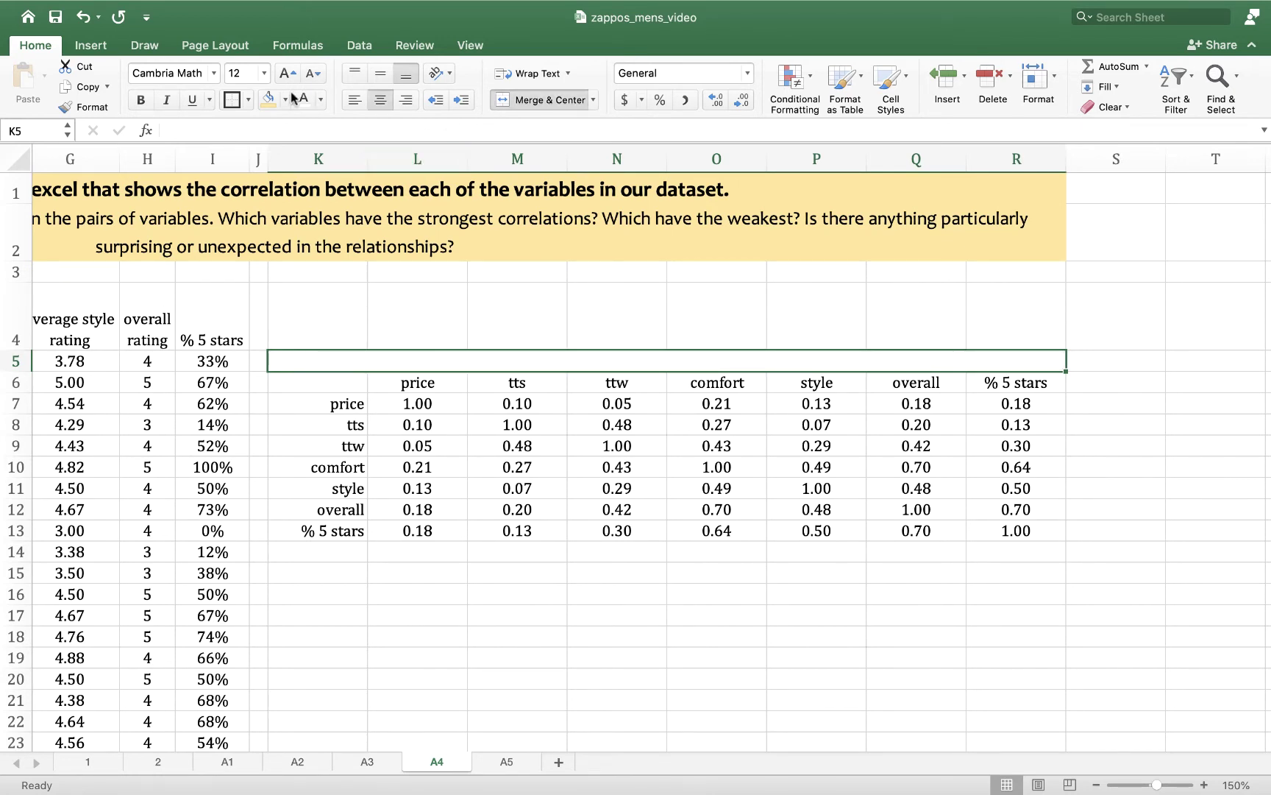
pyautogui.click(270, 100)
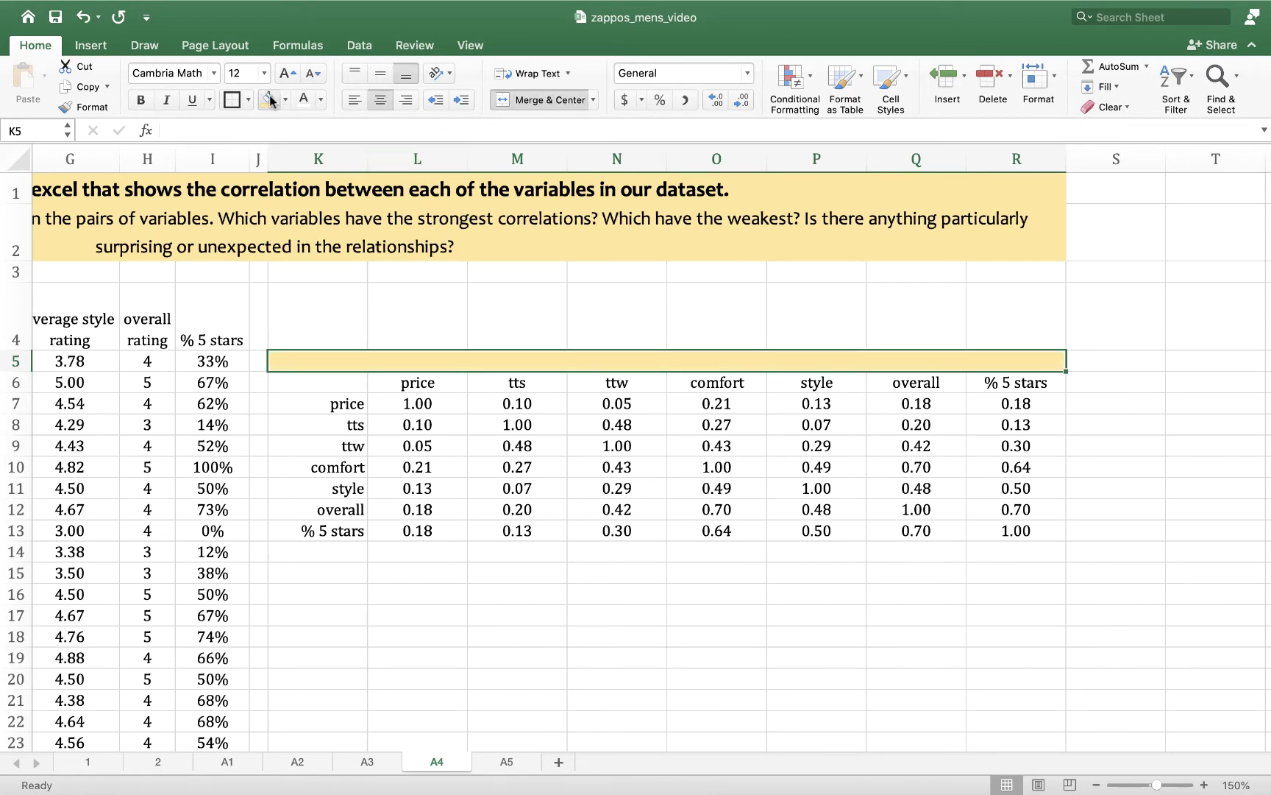
pyautogui.write('Correlogram')
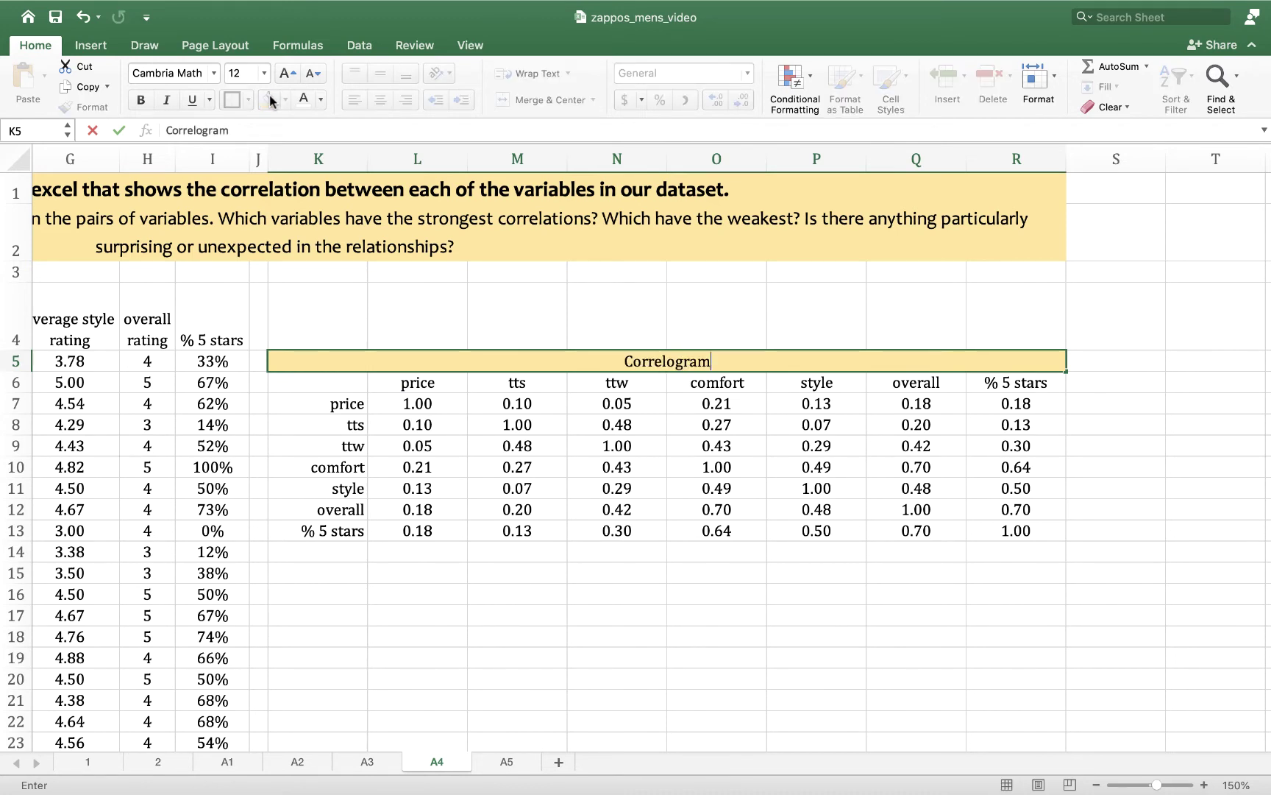
pyautogui.click(346, 671)
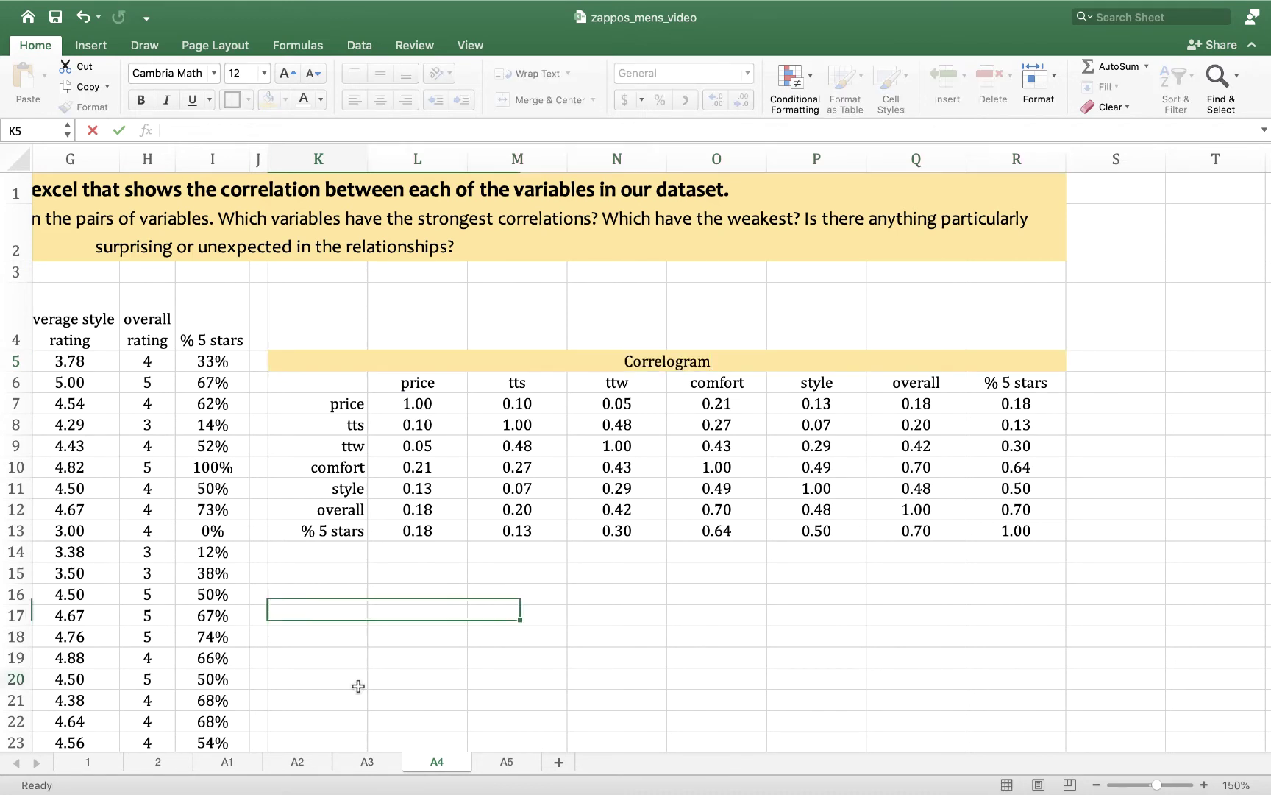
# Step: Format the Correlogram title in bold Candara
pyautogui.click(635, 364)
pyautogui.click(214, 74)
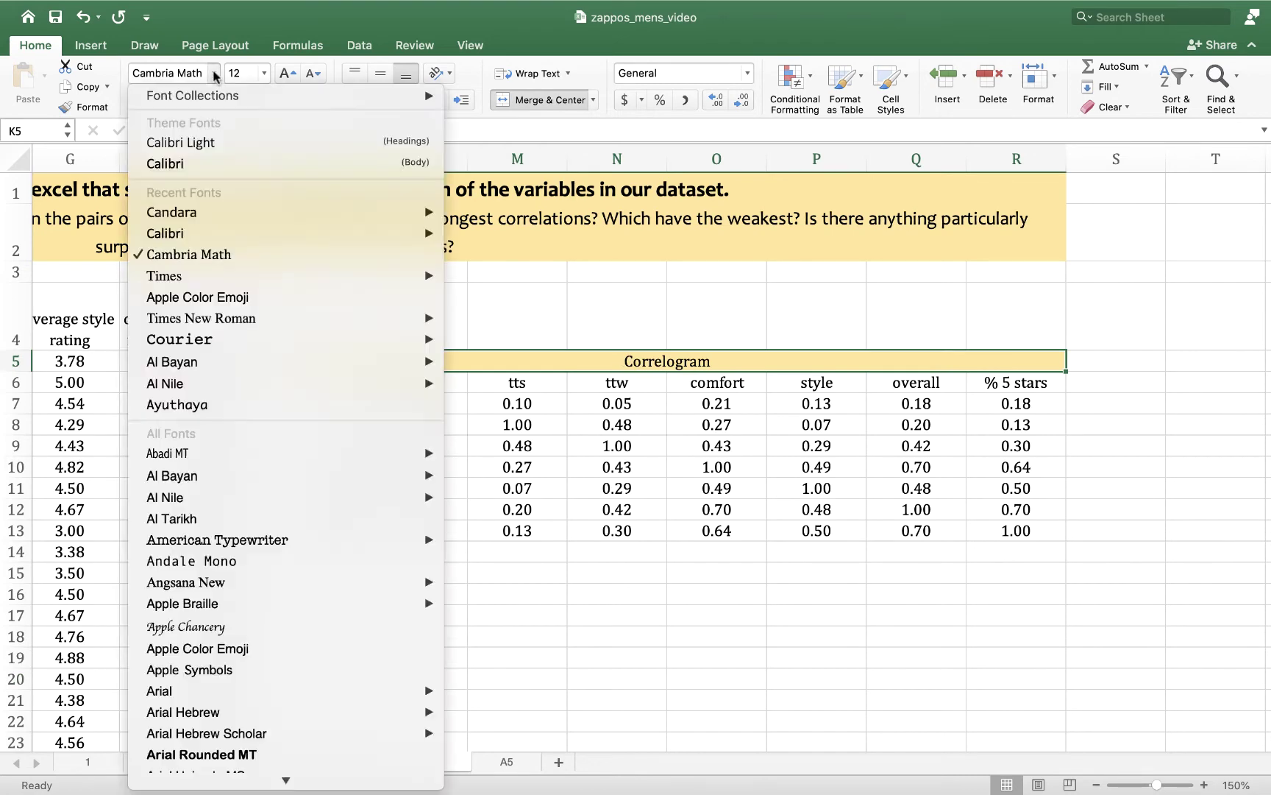
pyautogui.click(199, 212)
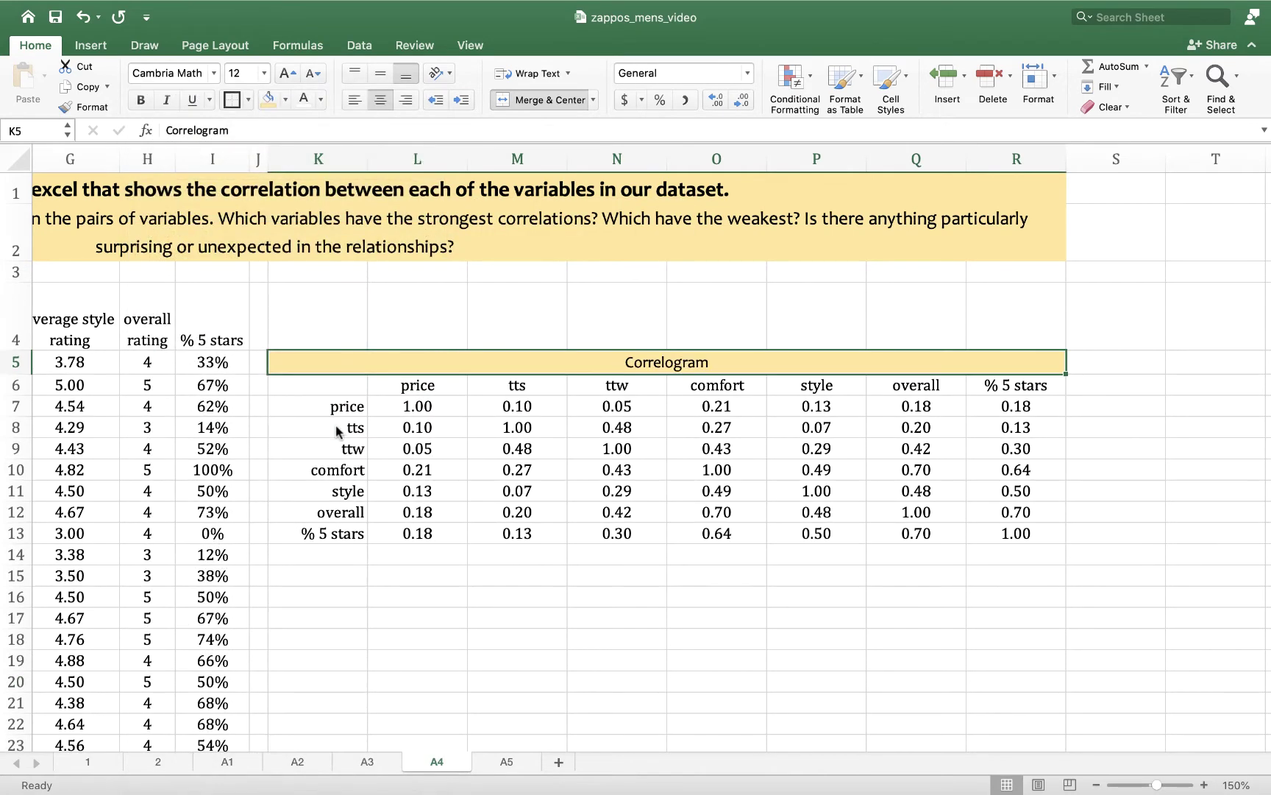
pyautogui.hscroll(-4, 339, 431)
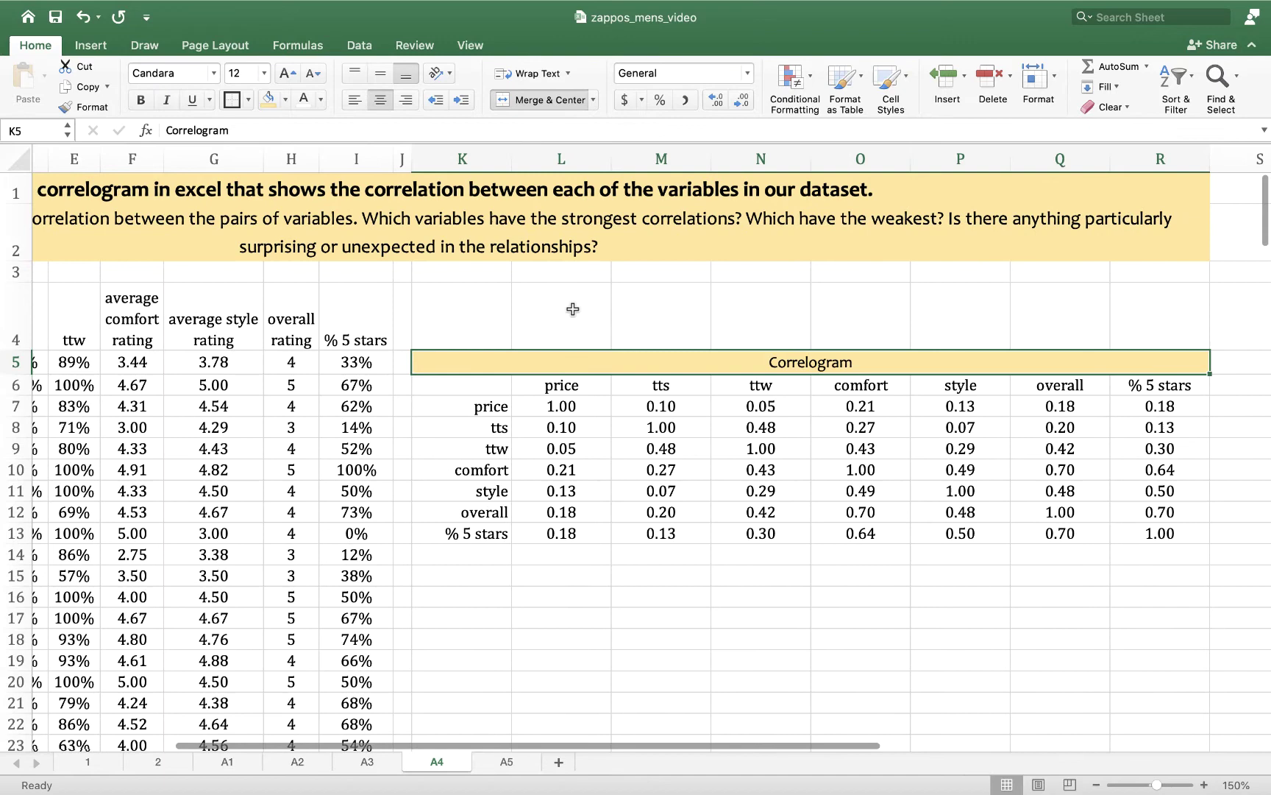
pyautogui.press('super+b')
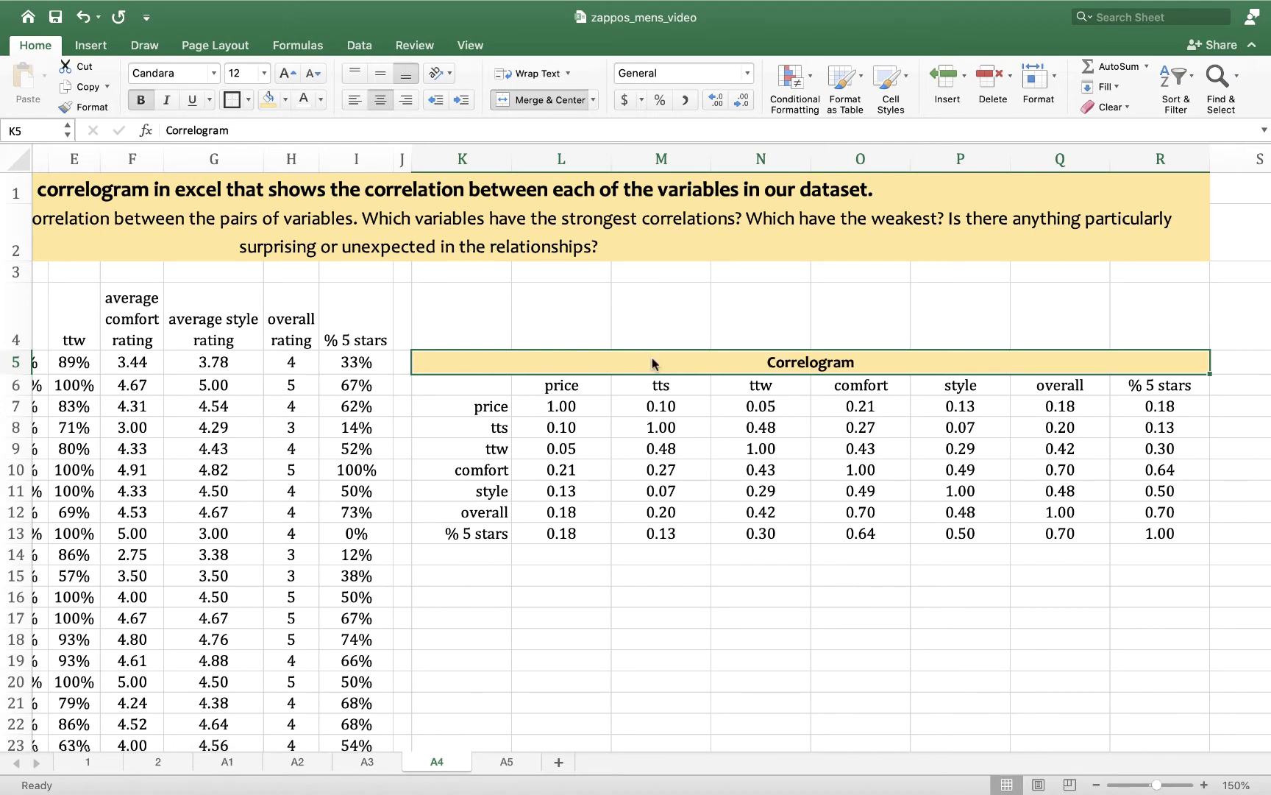
pyautogui.click(691, 617)
pyautogui.hscroll(3, 695, 620)
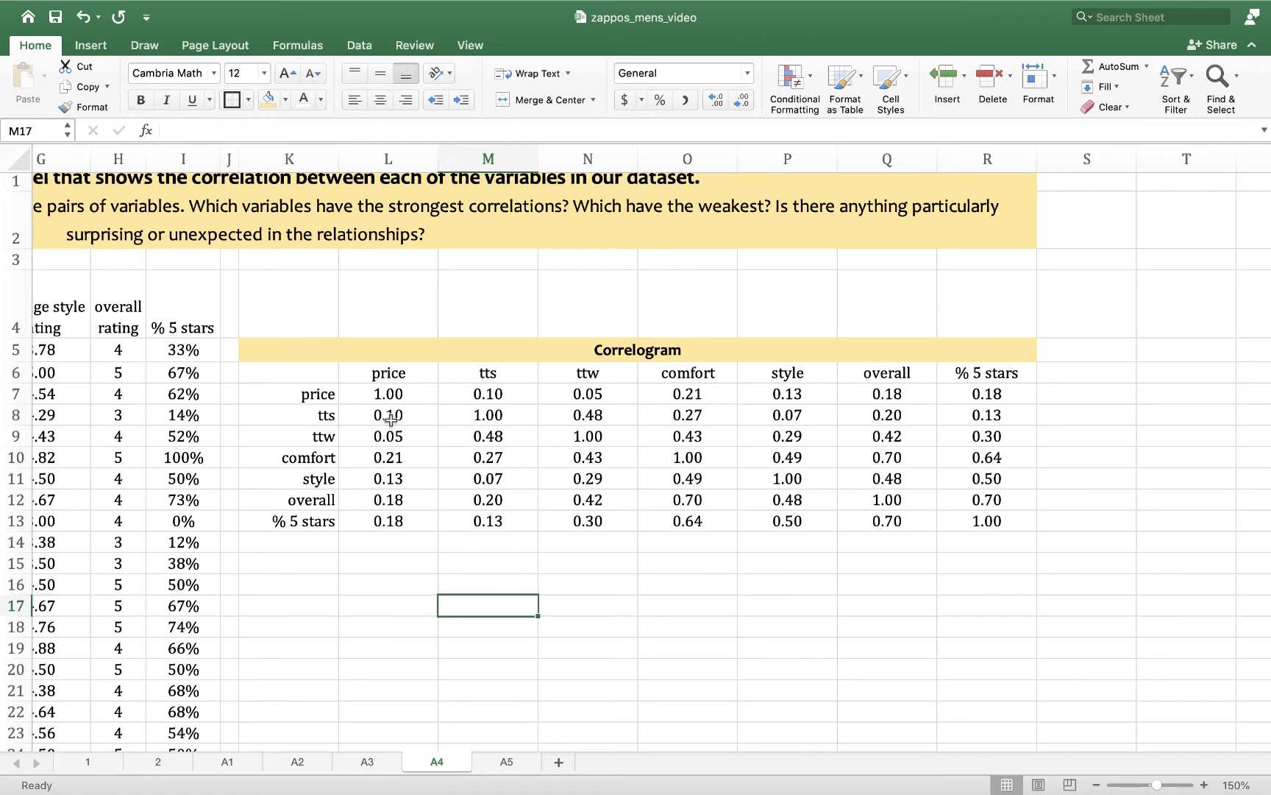
pyautogui.click(377, 501)
pyautogui.click(384, 521)
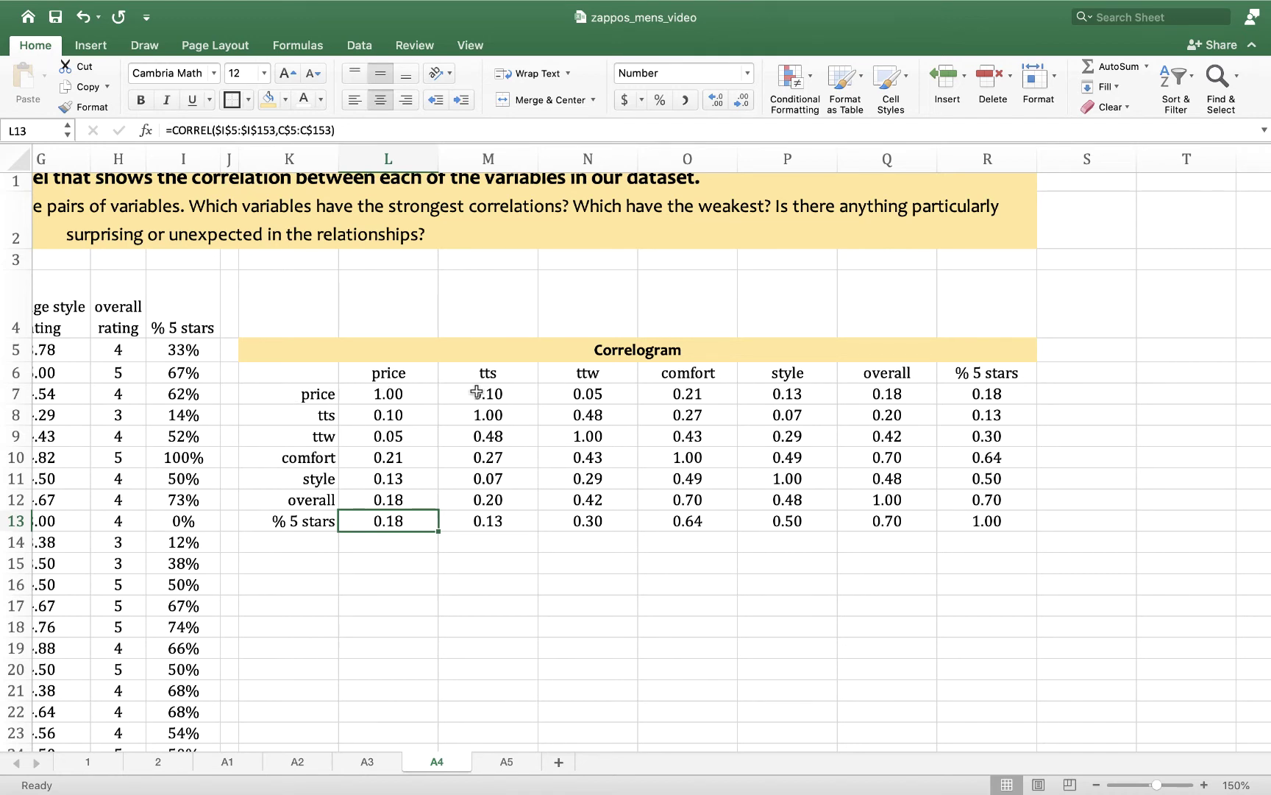
pyautogui.click(892, 395)
pyautogui.click(987, 395)
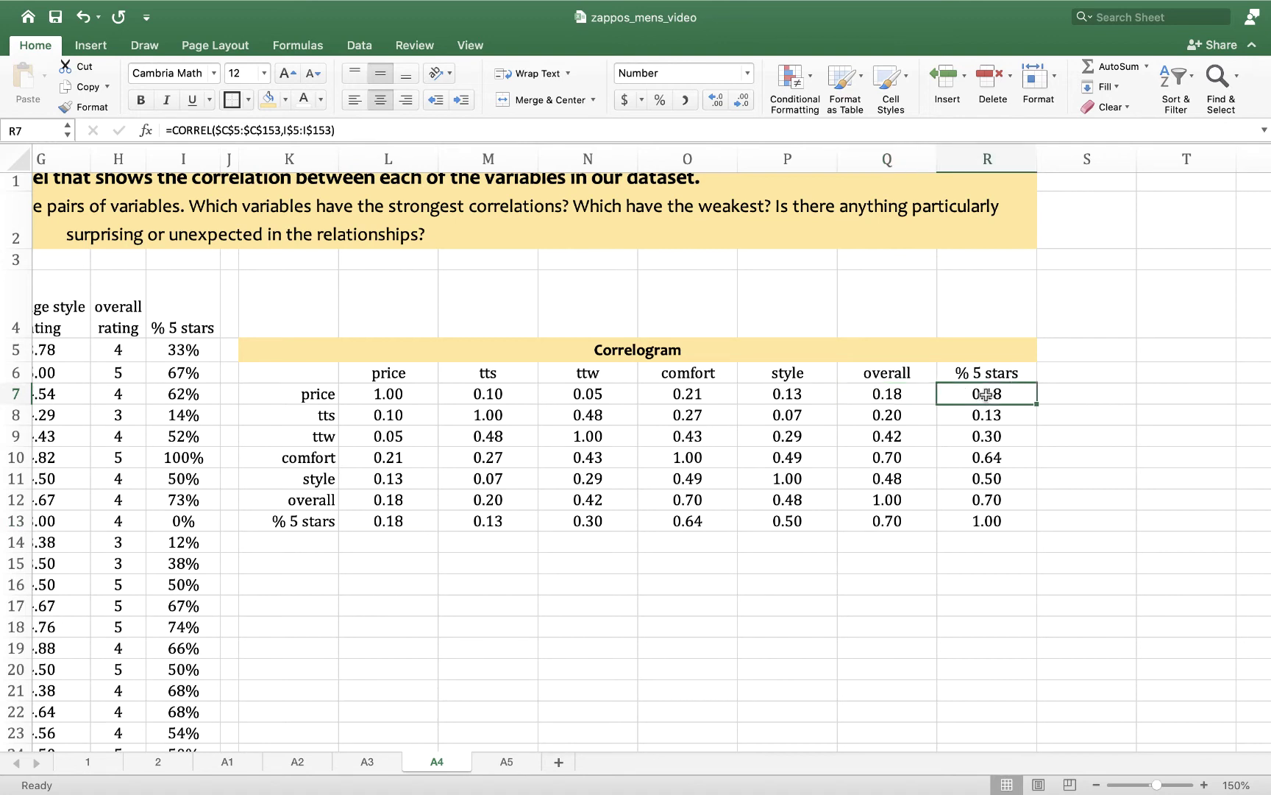
pyautogui.click(899, 394)
pyautogui.click(994, 405)
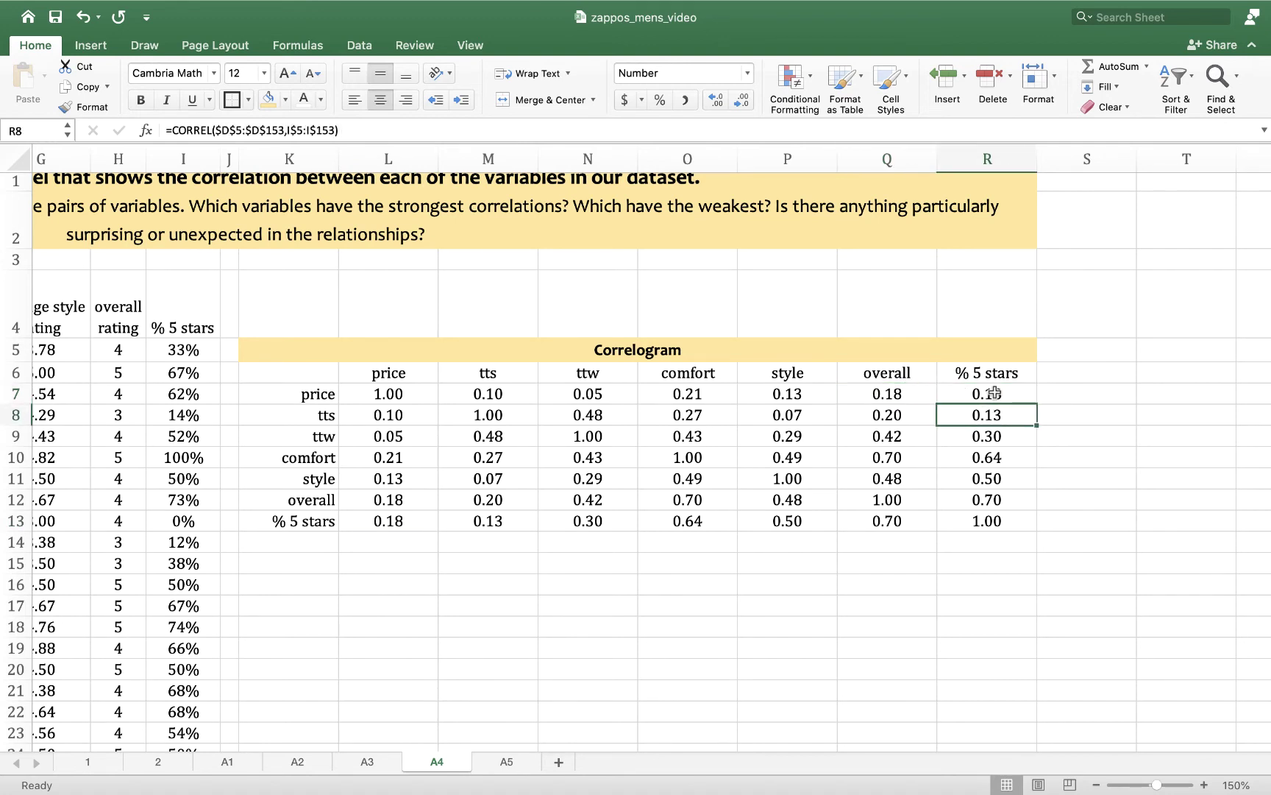
pyautogui.click(995, 390)
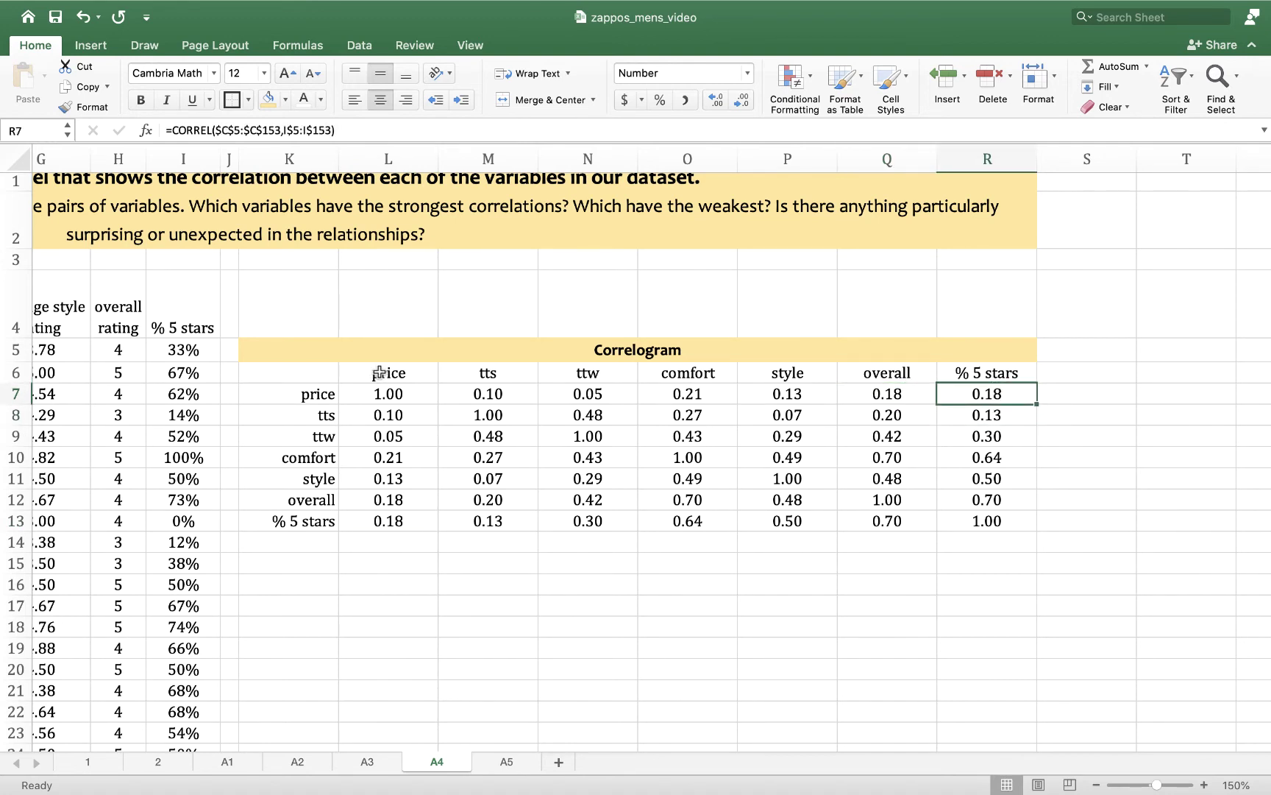
pyautogui.moveTo(376, 372); pyautogui.dragTo(380, 526)
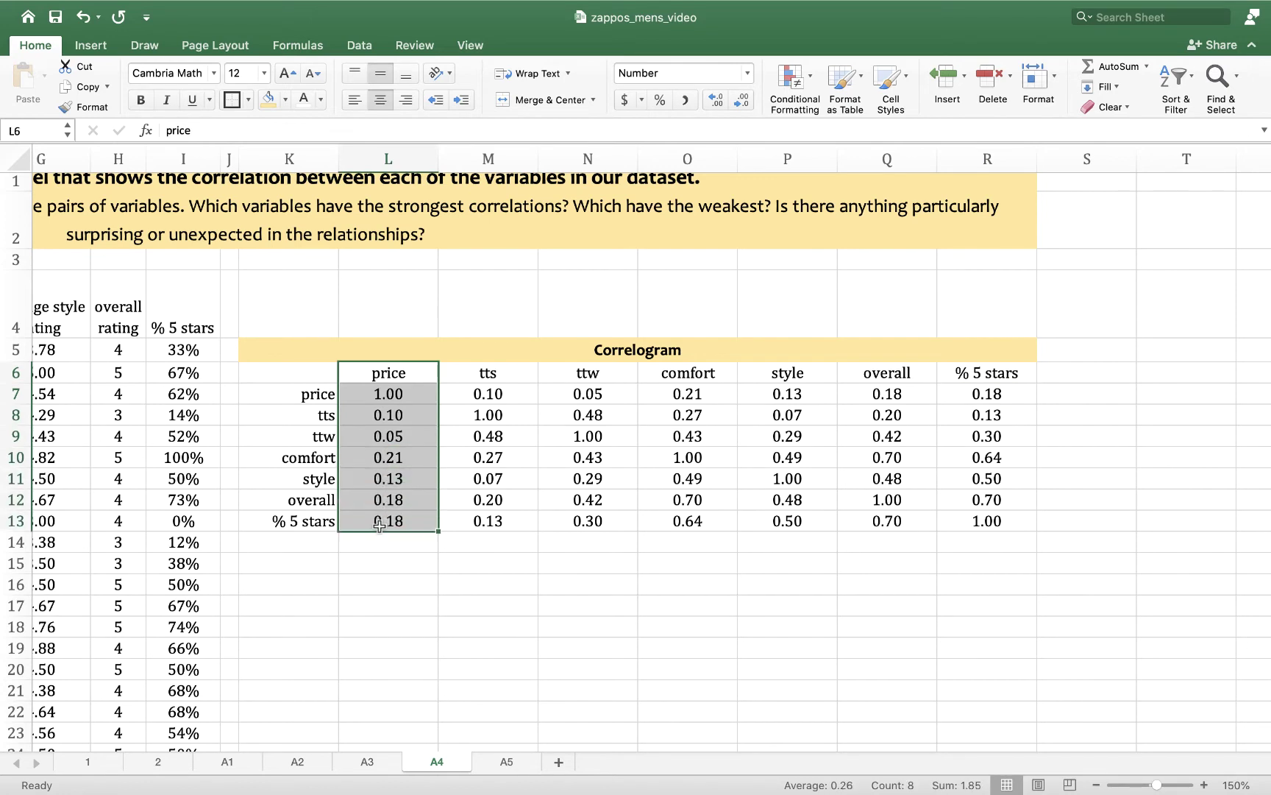
pyautogui.click(397, 669)
pyautogui.click(383, 412)
pyautogui.moveTo(386, 393)
pyautogui.mouseDown()
pyautogui.moveTo(964, 394)
pyautogui.moveTo(590, 395)
pyautogui.moveTo(383, 412)
pyautogui.moveTo(402, 398)
pyautogui.mouseUp()
pyautogui.click(540, 590)
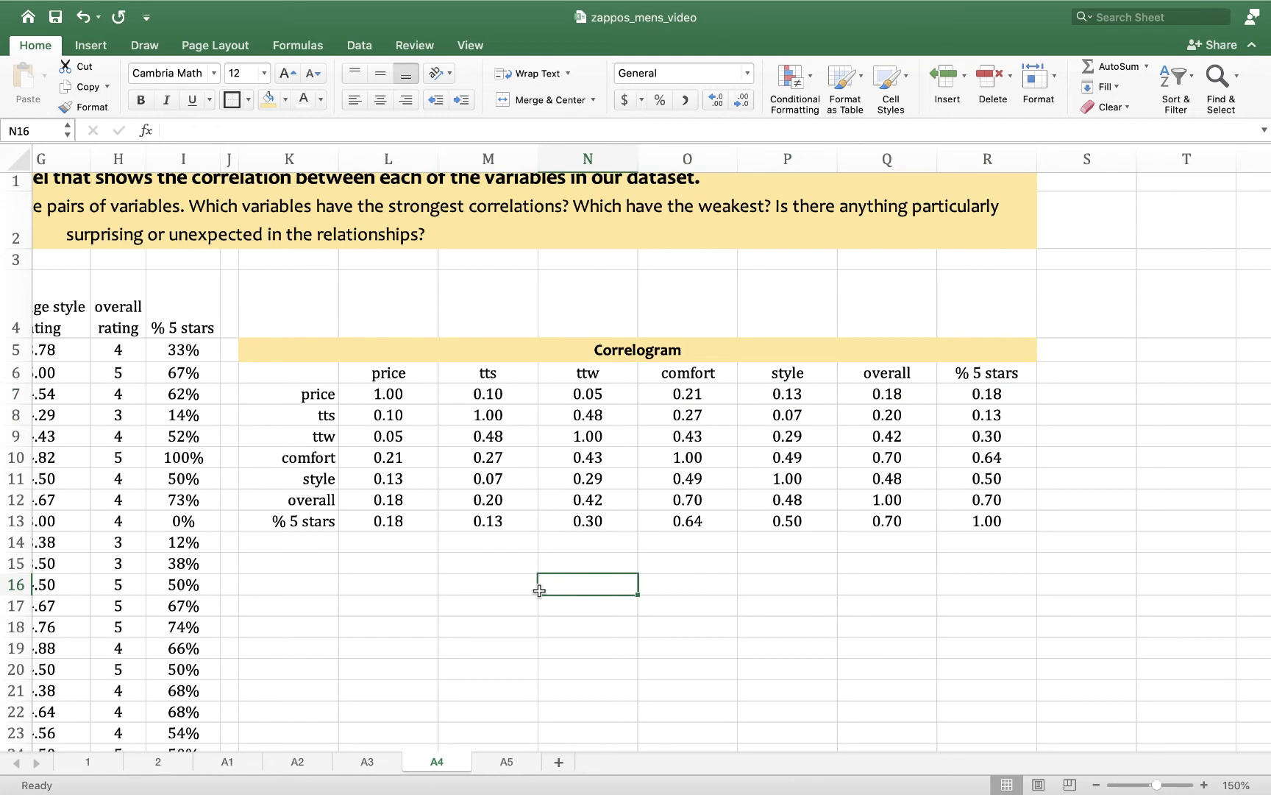
pyautogui.click(384, 391)
pyautogui.click(472, 413)
pyautogui.click(576, 442)
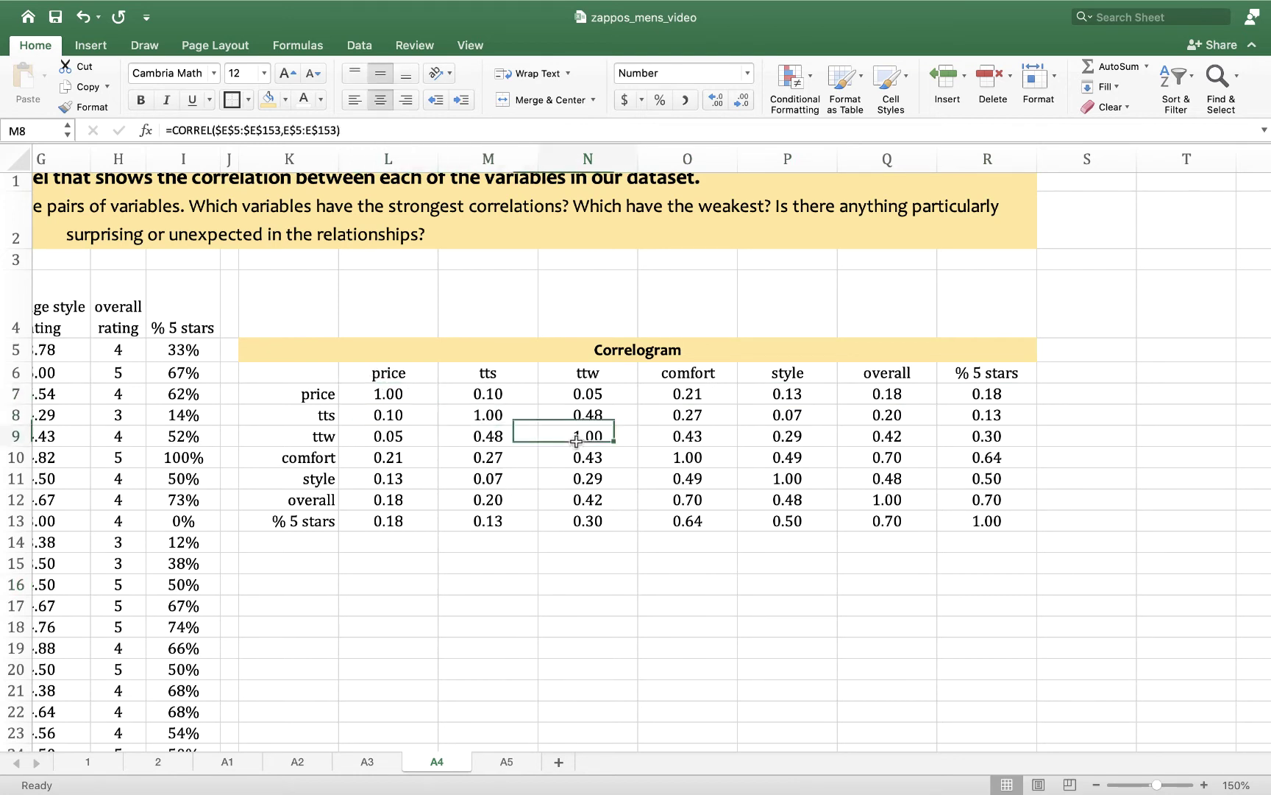
pyautogui.click(675, 462)
pyautogui.click(788, 479)
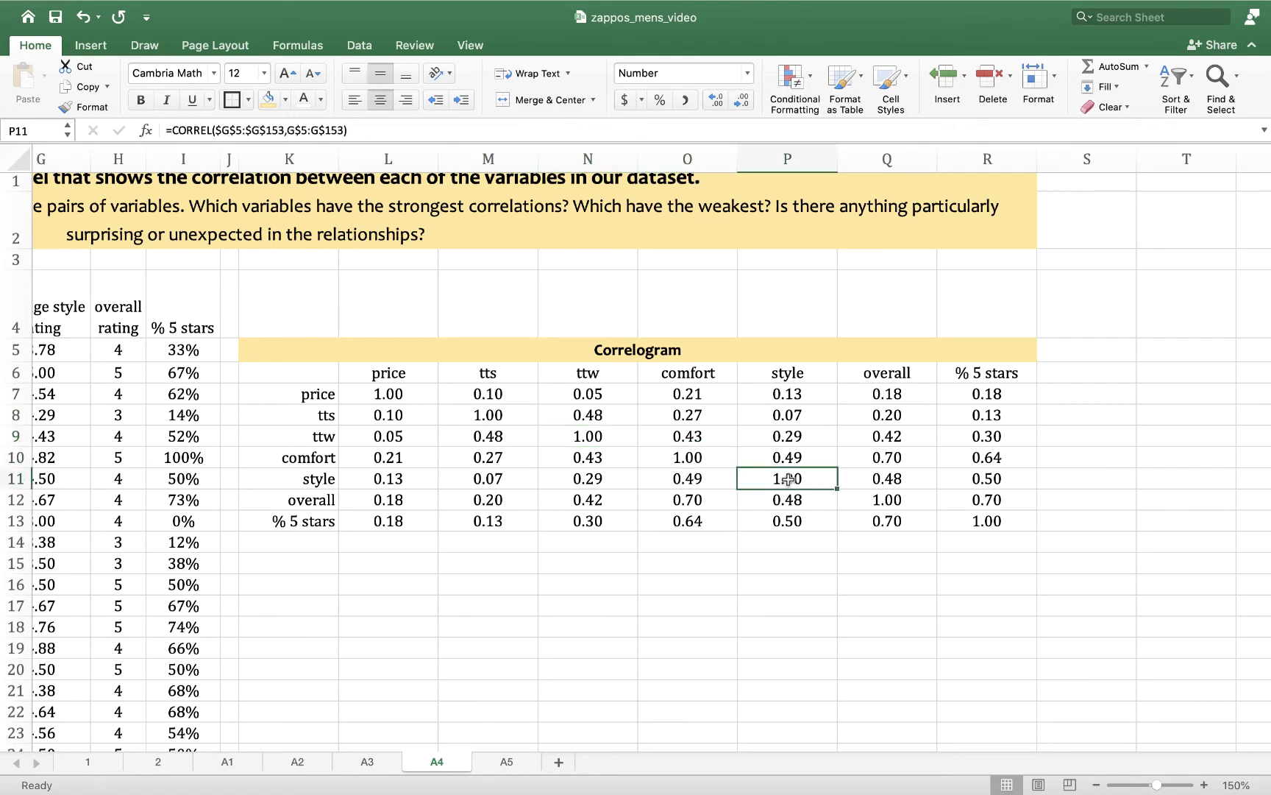
pyautogui.click(880, 500)
pyautogui.click(985, 523)
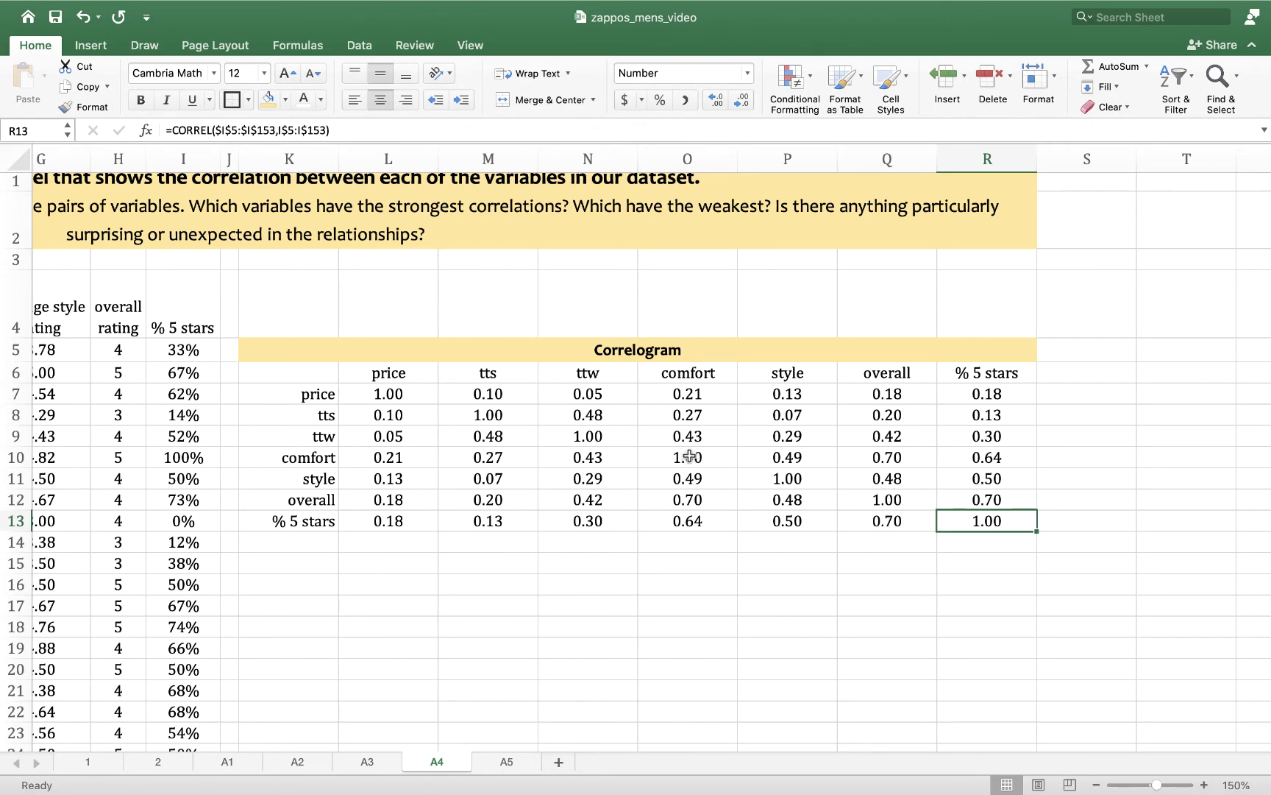
pyautogui.hscroll(-5, 680, 572)
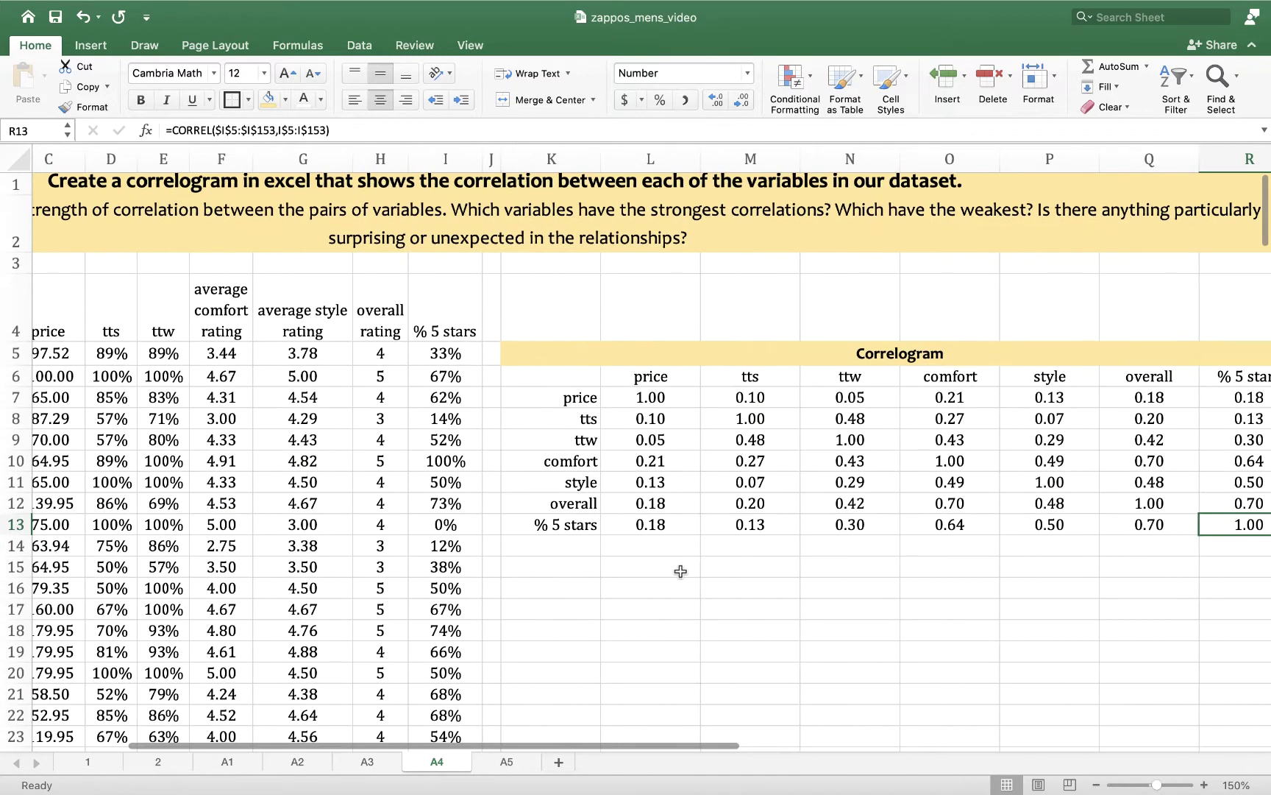
pyautogui.hscroll(-3, 680, 572)
pyautogui.scroll(-1, 680, 572)
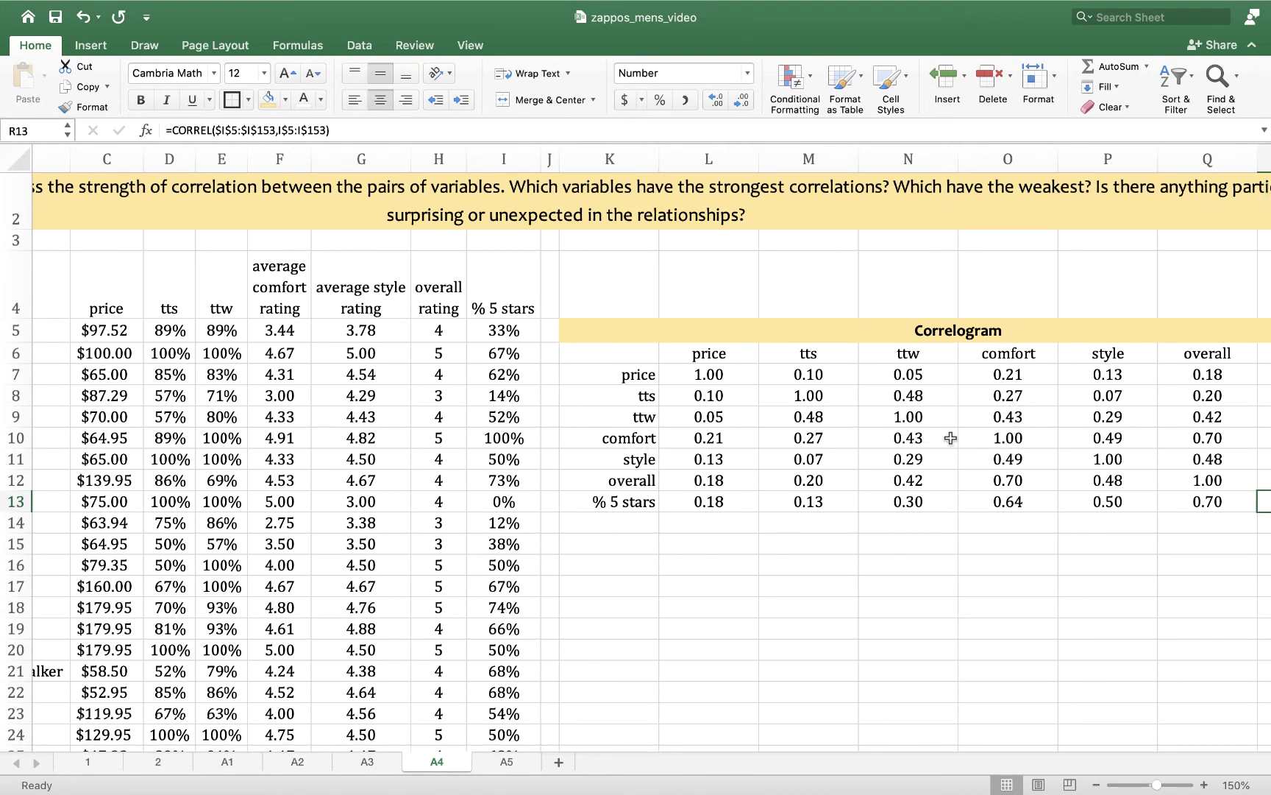
pyautogui.doubleClick(996, 438)
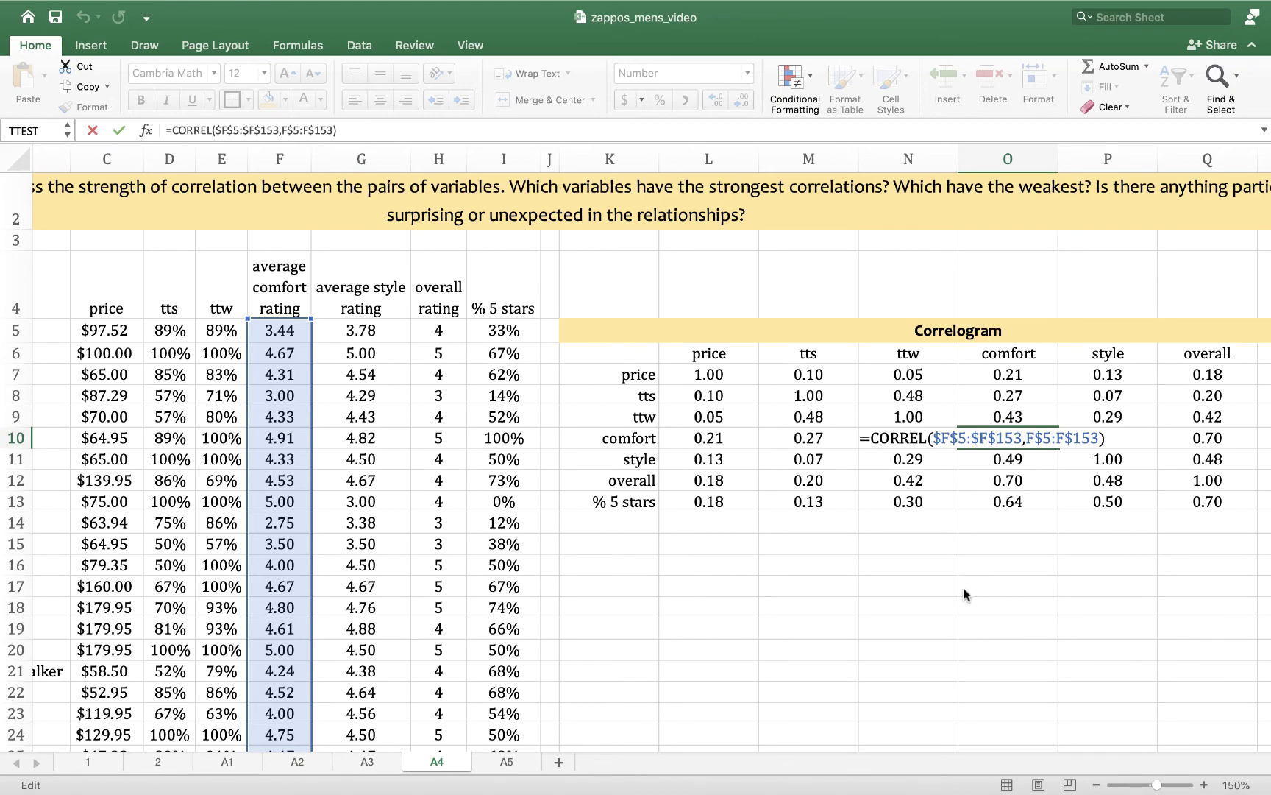
pyautogui.press('Return')
pyautogui.hscroll(5, 964, 589)
pyautogui.hscroll(1, 964, 586)
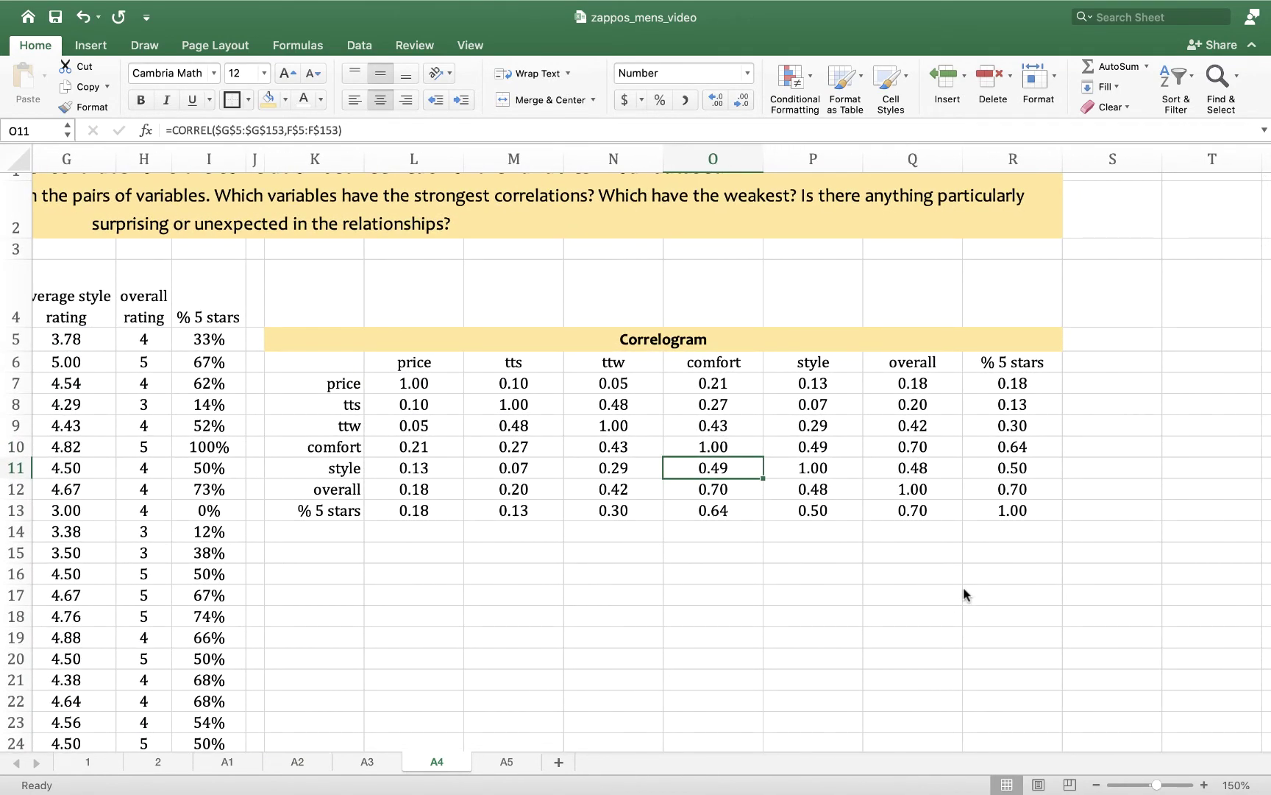
pyautogui.hscroll(-6, 963, 585)
pyautogui.hscroll(-2, 963, 586)
pyautogui.scroll(1, 964, 586)
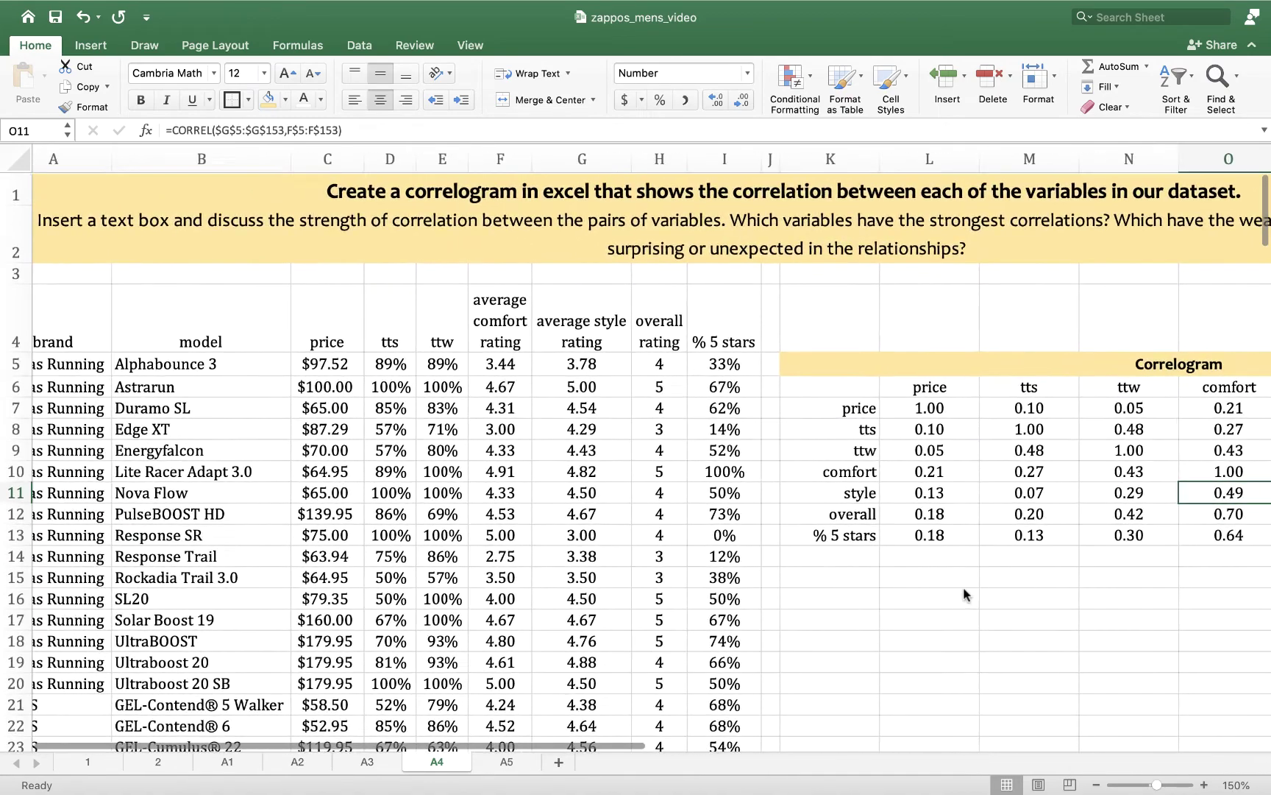
pyautogui.click(1096, 785)
pyautogui.click(1096, 785)
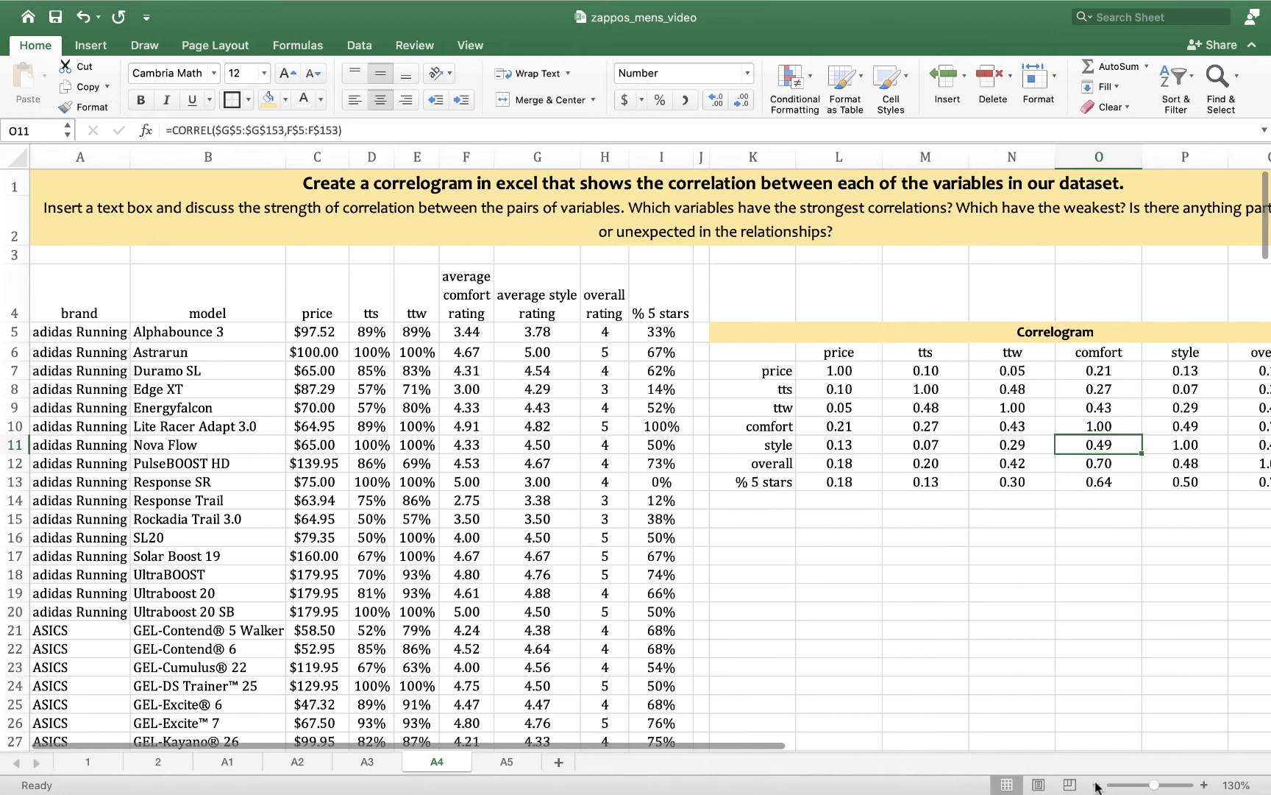
pyautogui.click(1096, 784)
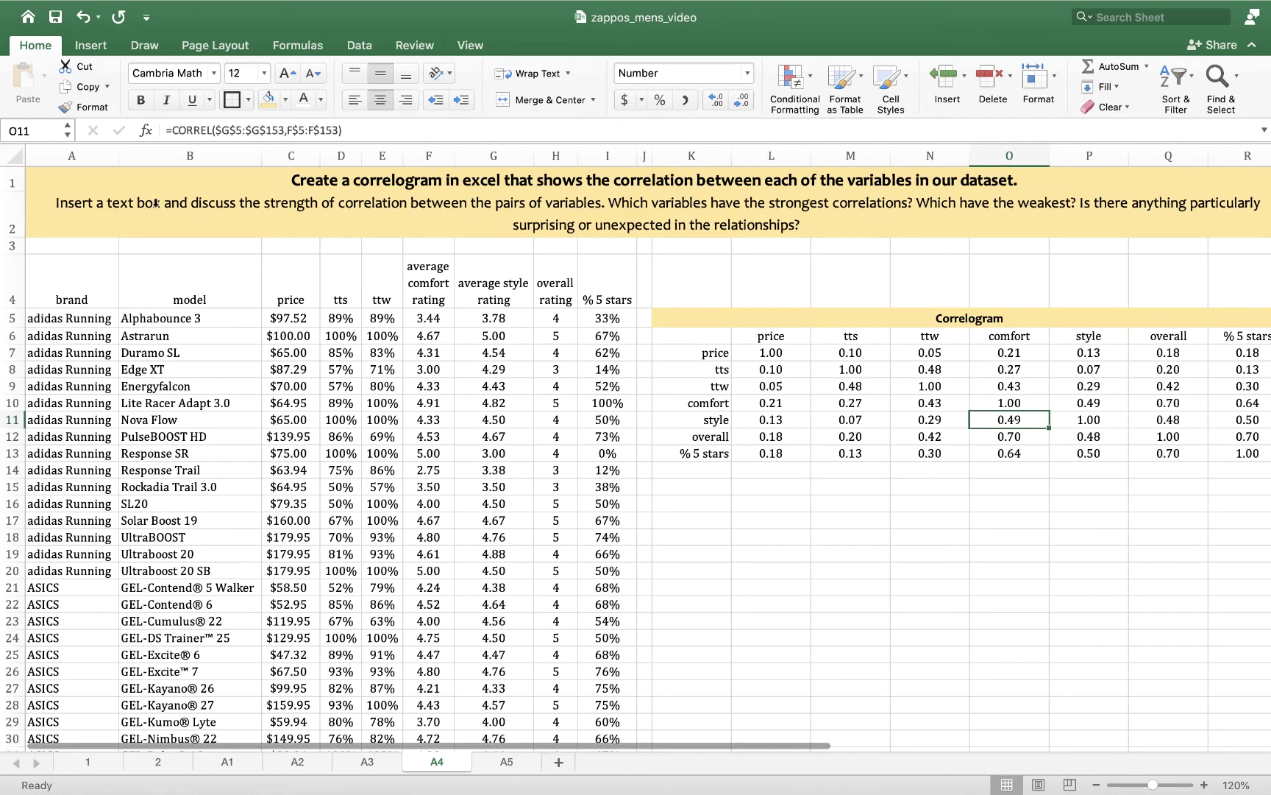
pyautogui.click(94, 204)
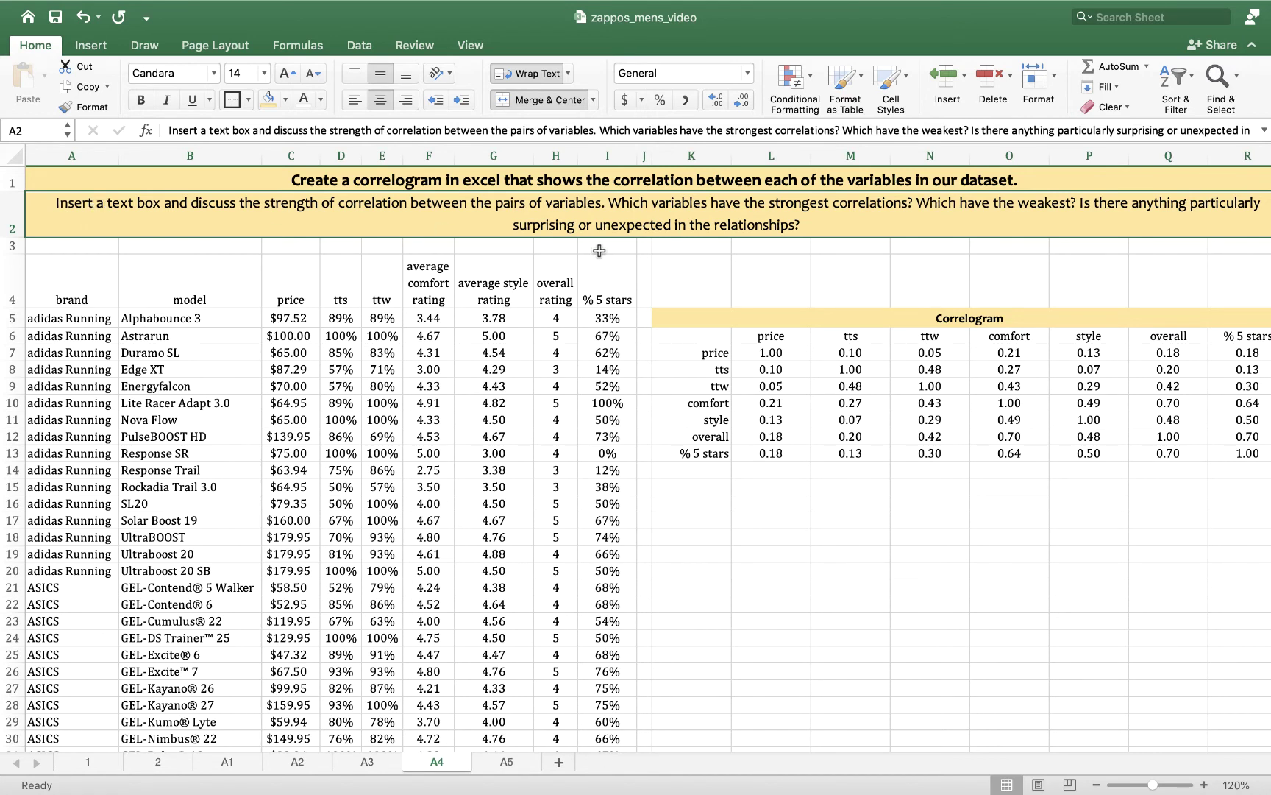
pyautogui.hscroll(2, 599, 251)
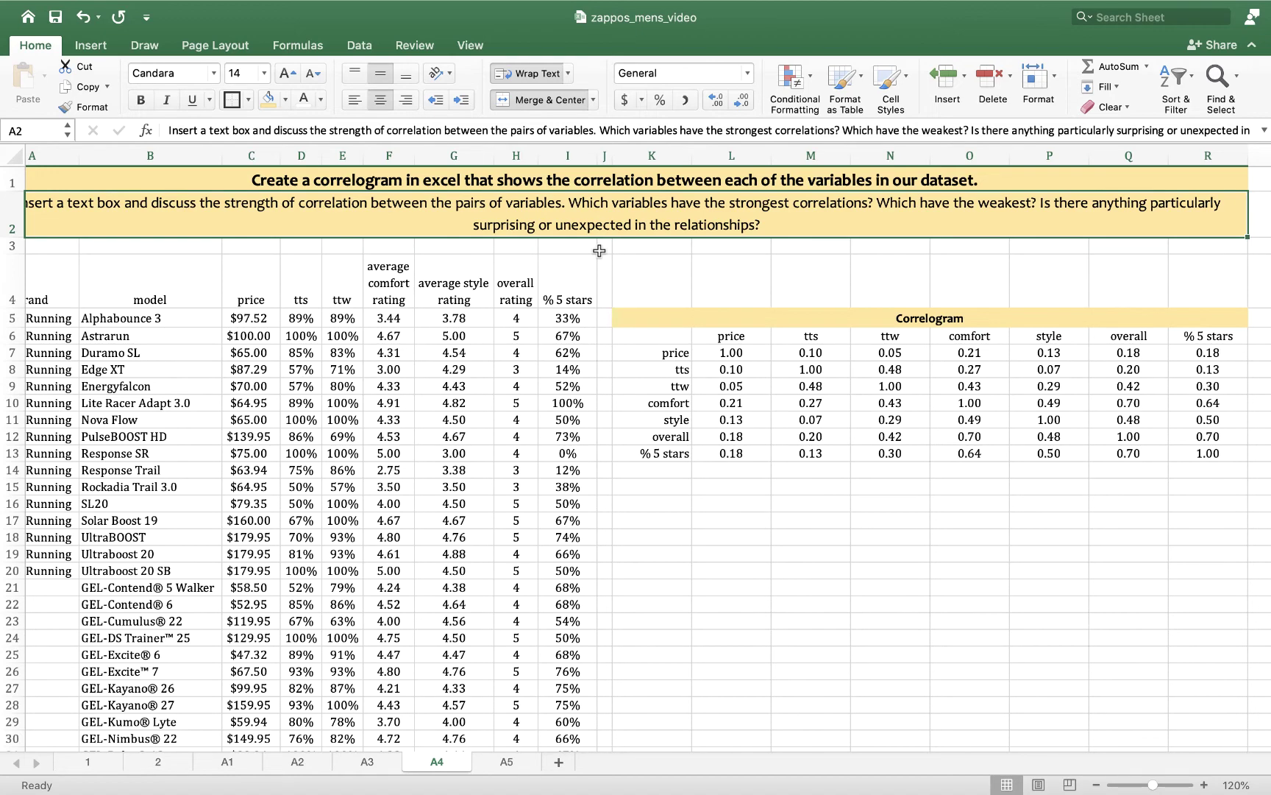
pyautogui.click(956, 587)
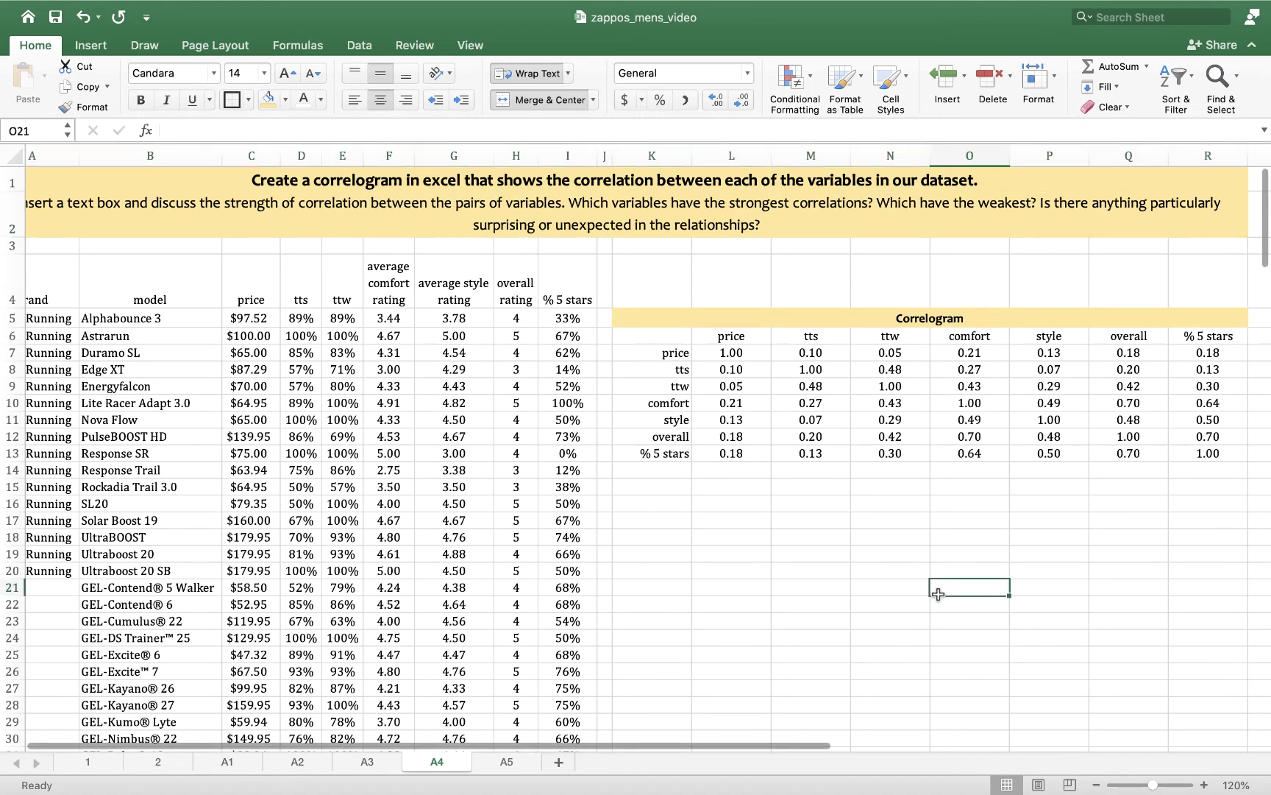
pyautogui.click(1203, 785)
pyautogui.click(1204, 786)
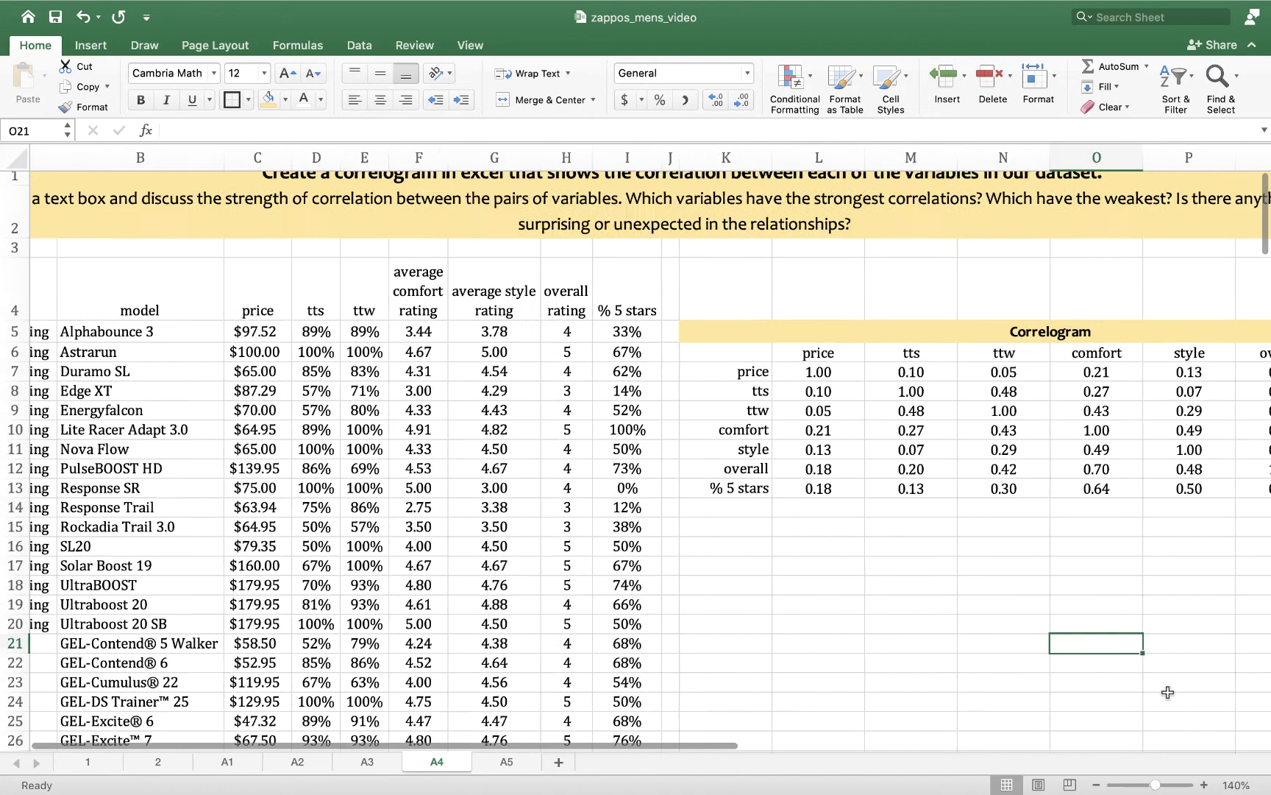
pyautogui.hscroll(1, 1168, 693)
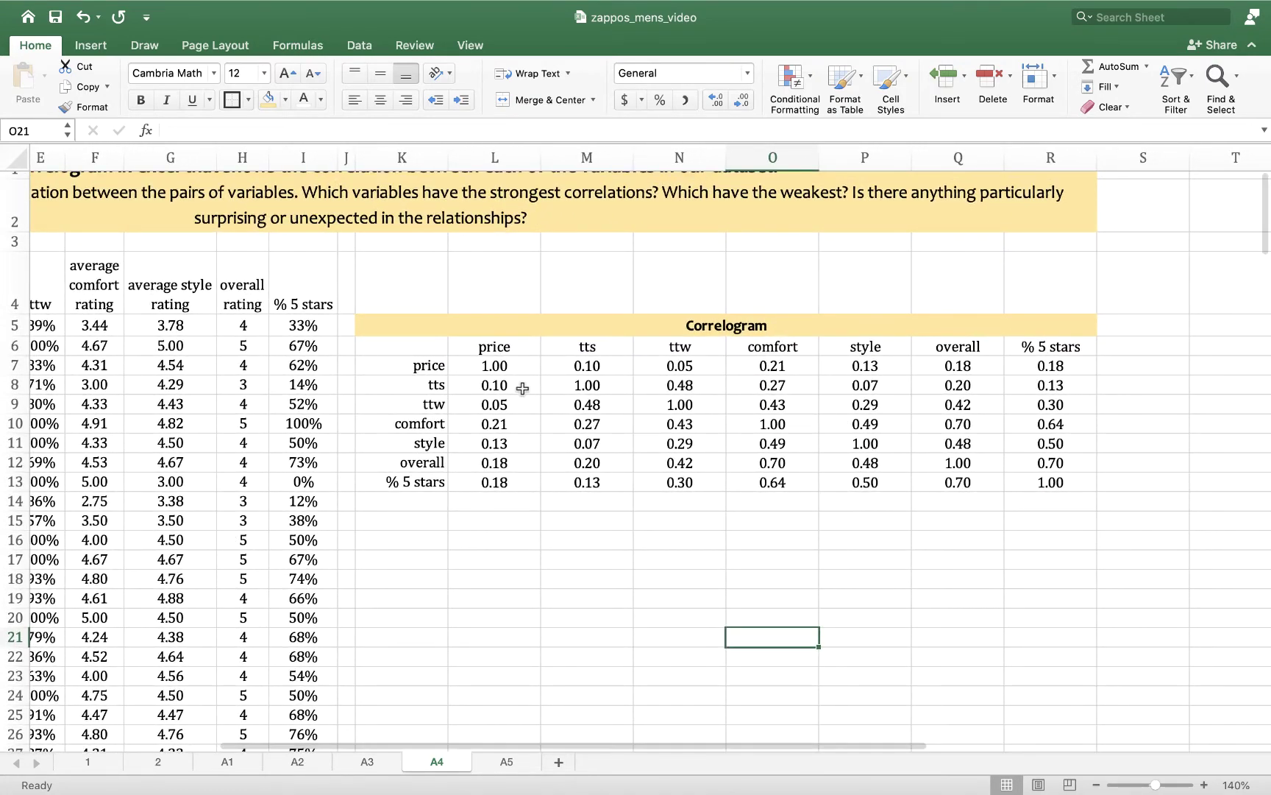
pyautogui.click(508, 367)
pyautogui.moveTo(501, 375); pyautogui.dragTo(500, 429)
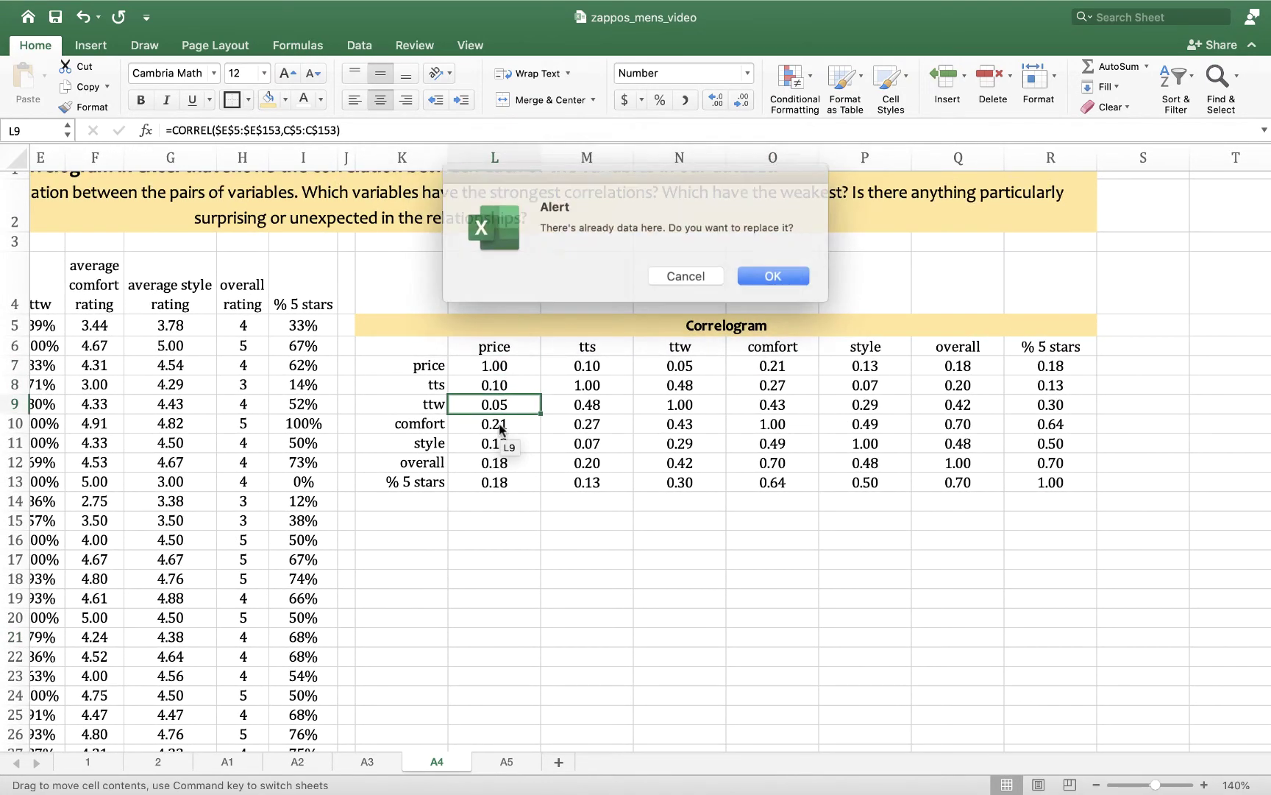
pyautogui.click(694, 282)
pyautogui.click(604, 653)
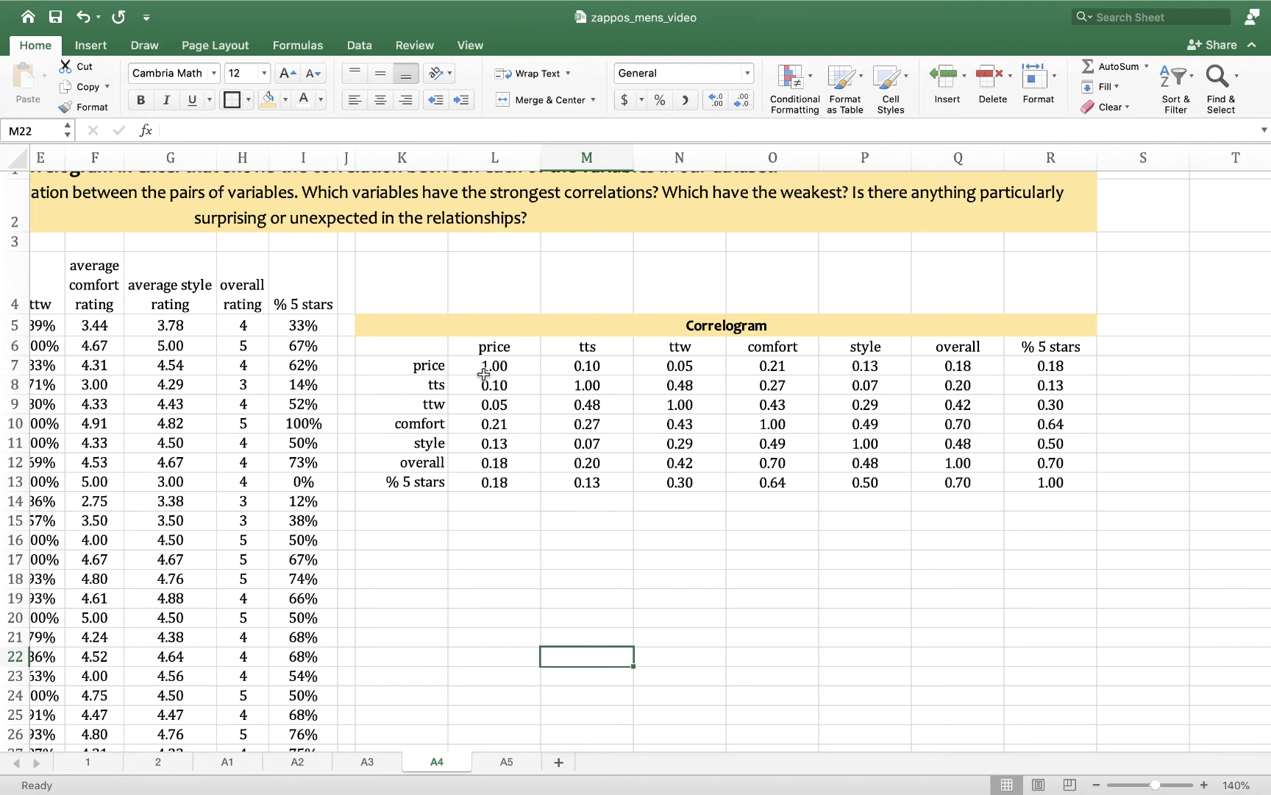
pyautogui.moveTo(482, 366); pyautogui.dragTo(1016, 482)
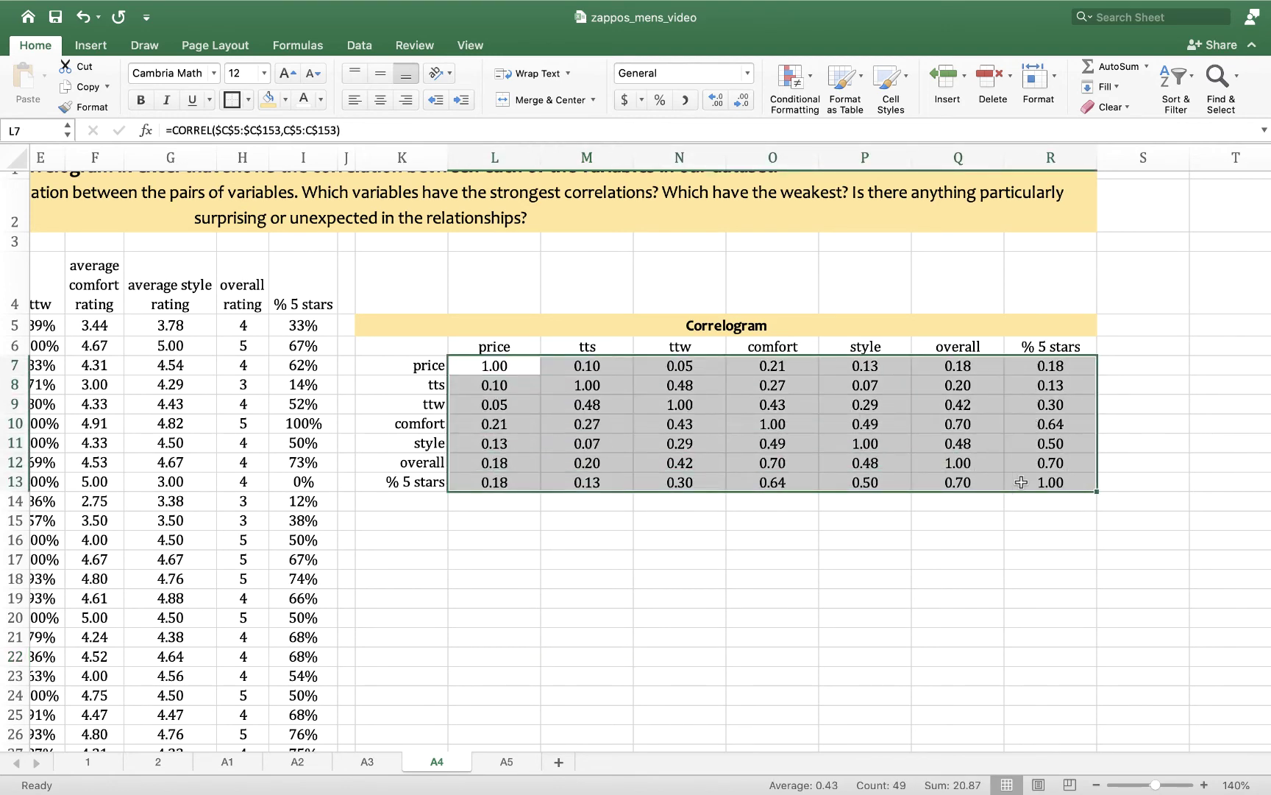
# Step: Apply orange Gradient Fill data bars from Conditional Formatting to the L7:R13 correlation matrix
pyautogui.click(89, 46)
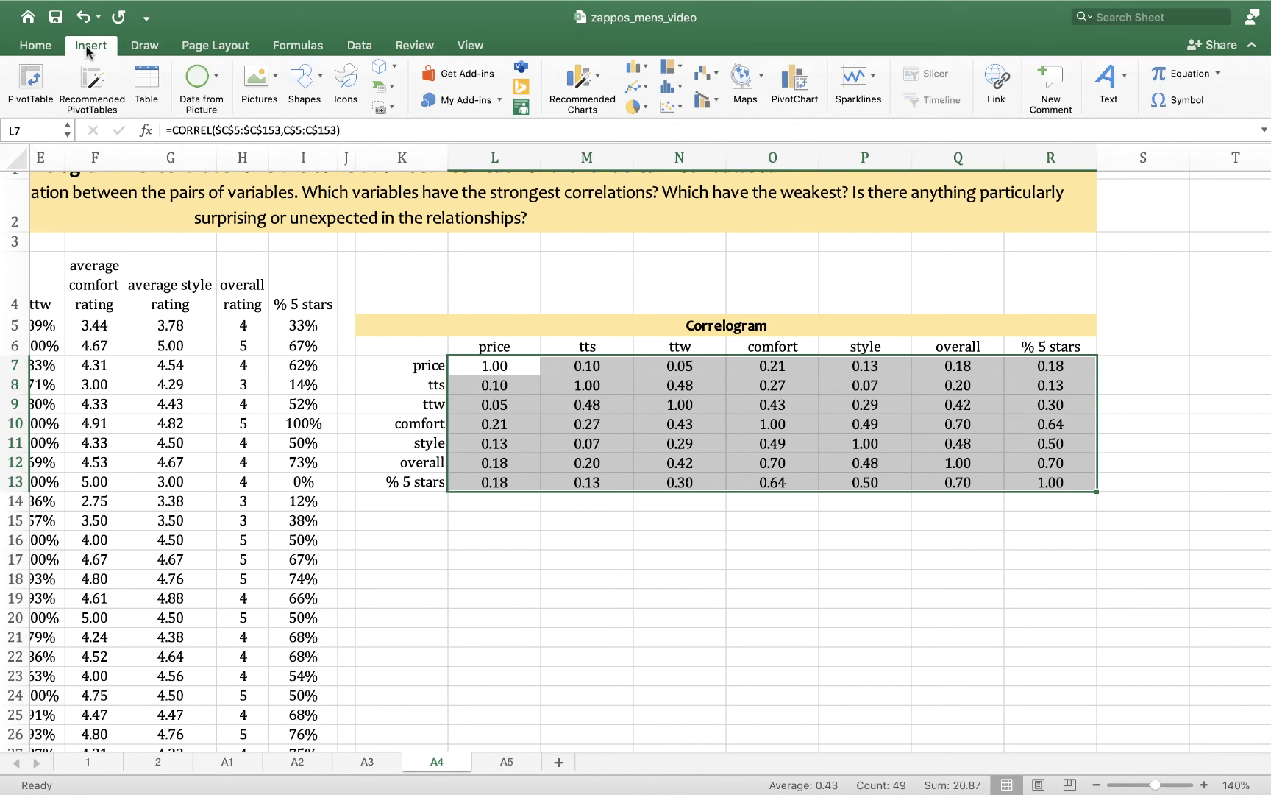
pyautogui.click(30, 48)
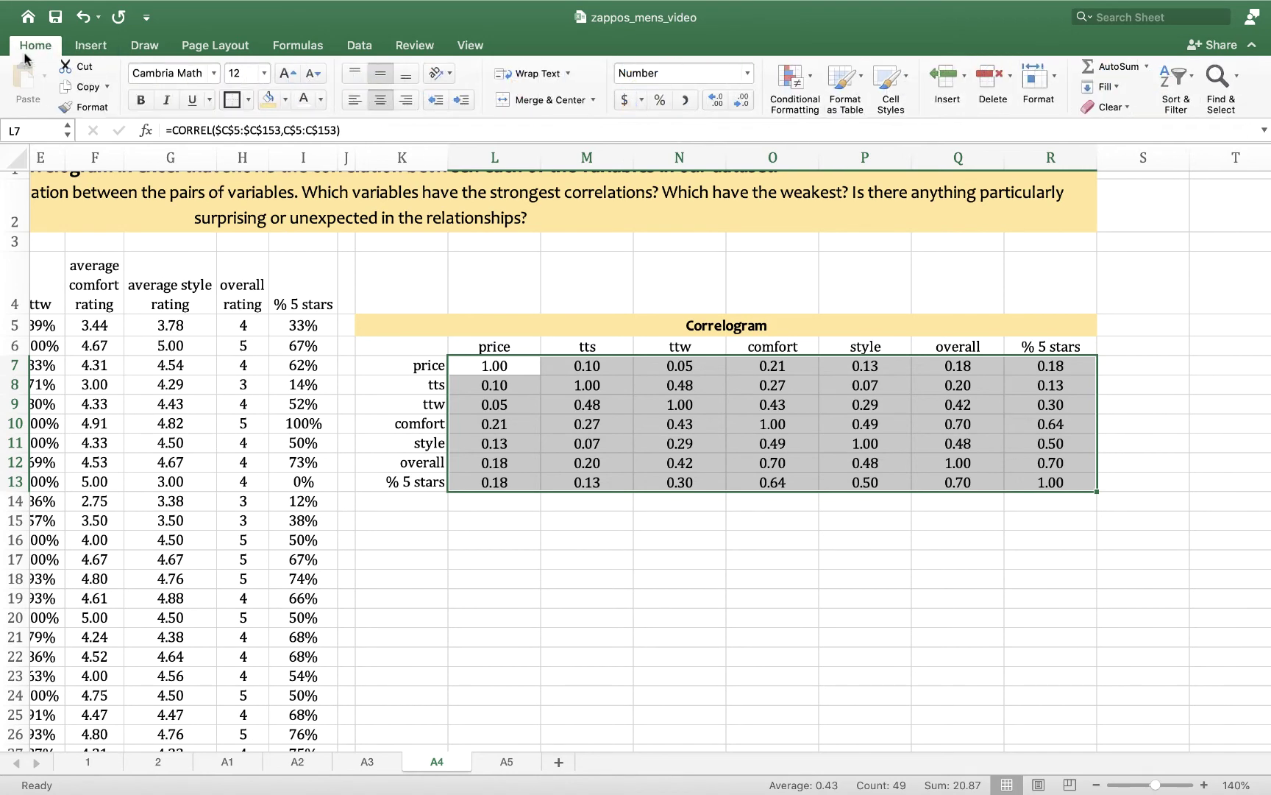
pyautogui.click(813, 78)
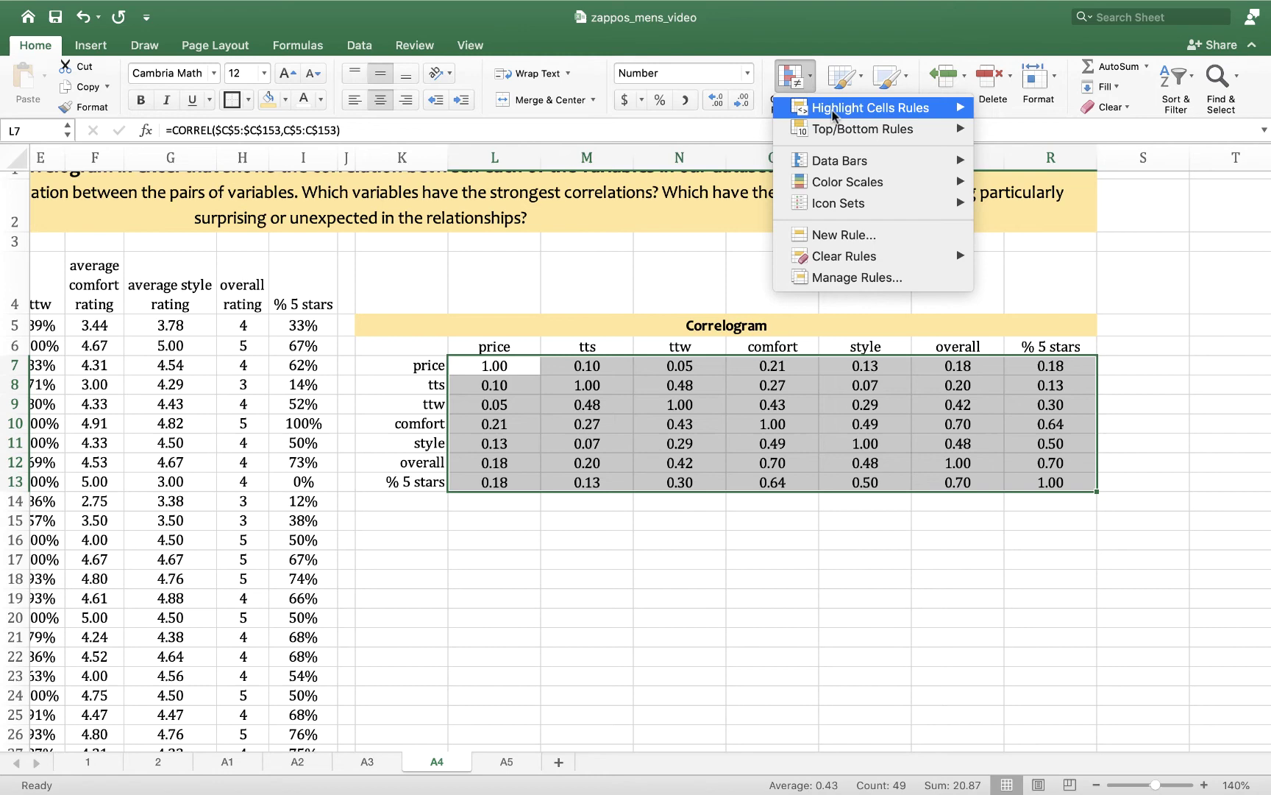
pyautogui.moveTo(844, 164)
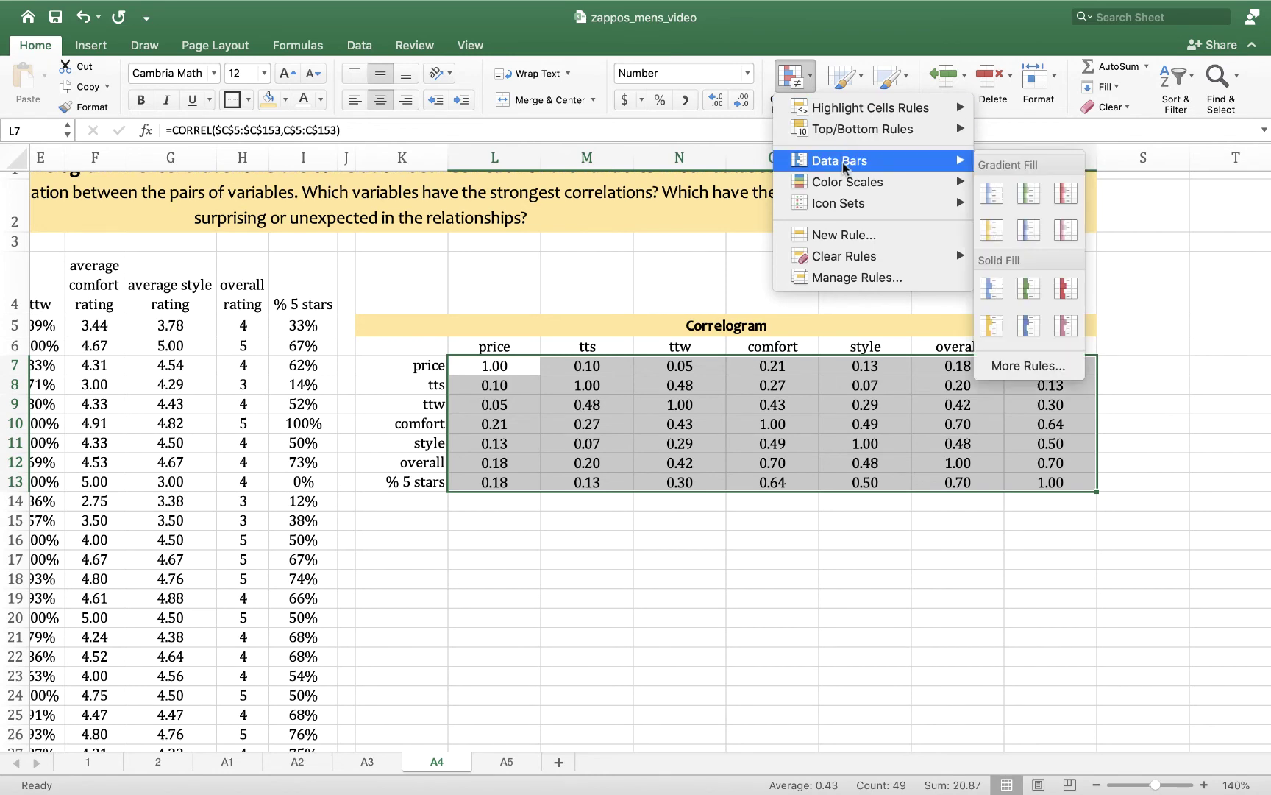
pyautogui.click(993, 230)
pyautogui.click(769, 604)
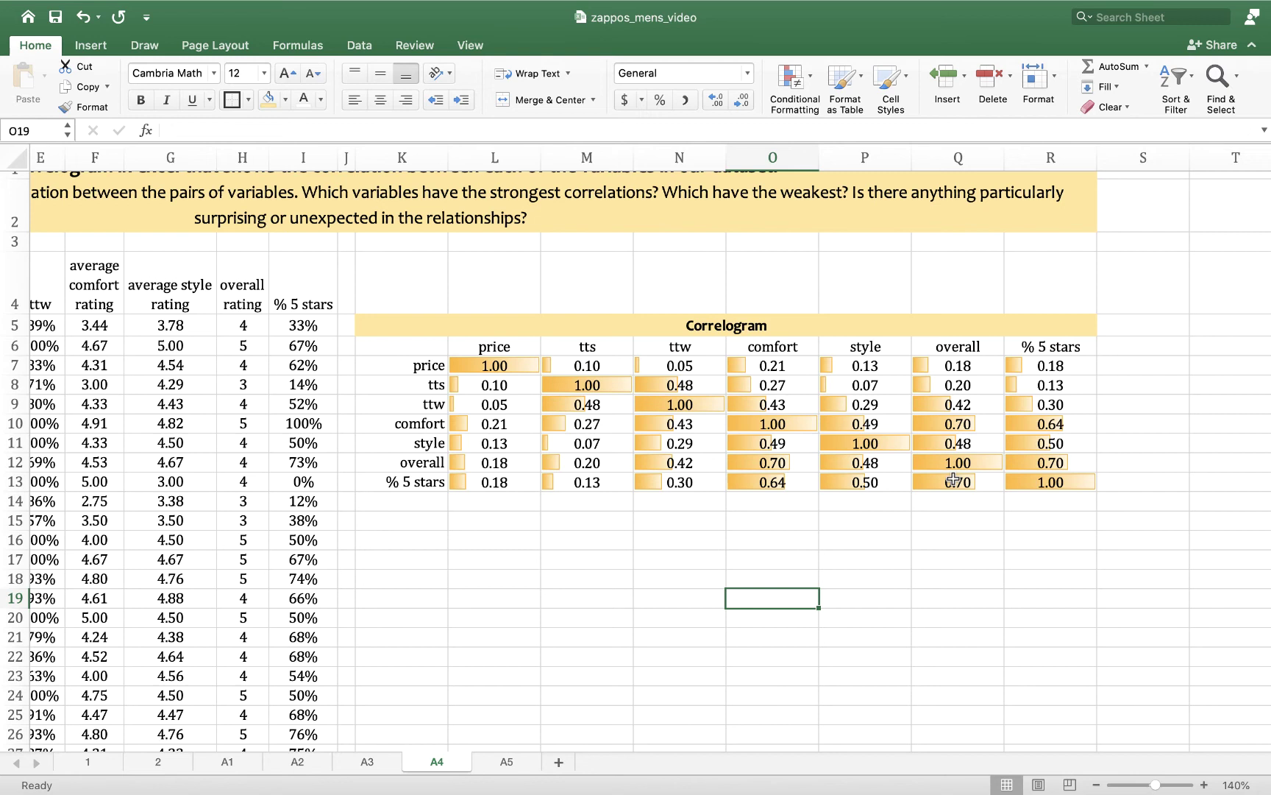
pyautogui.click(934, 368)
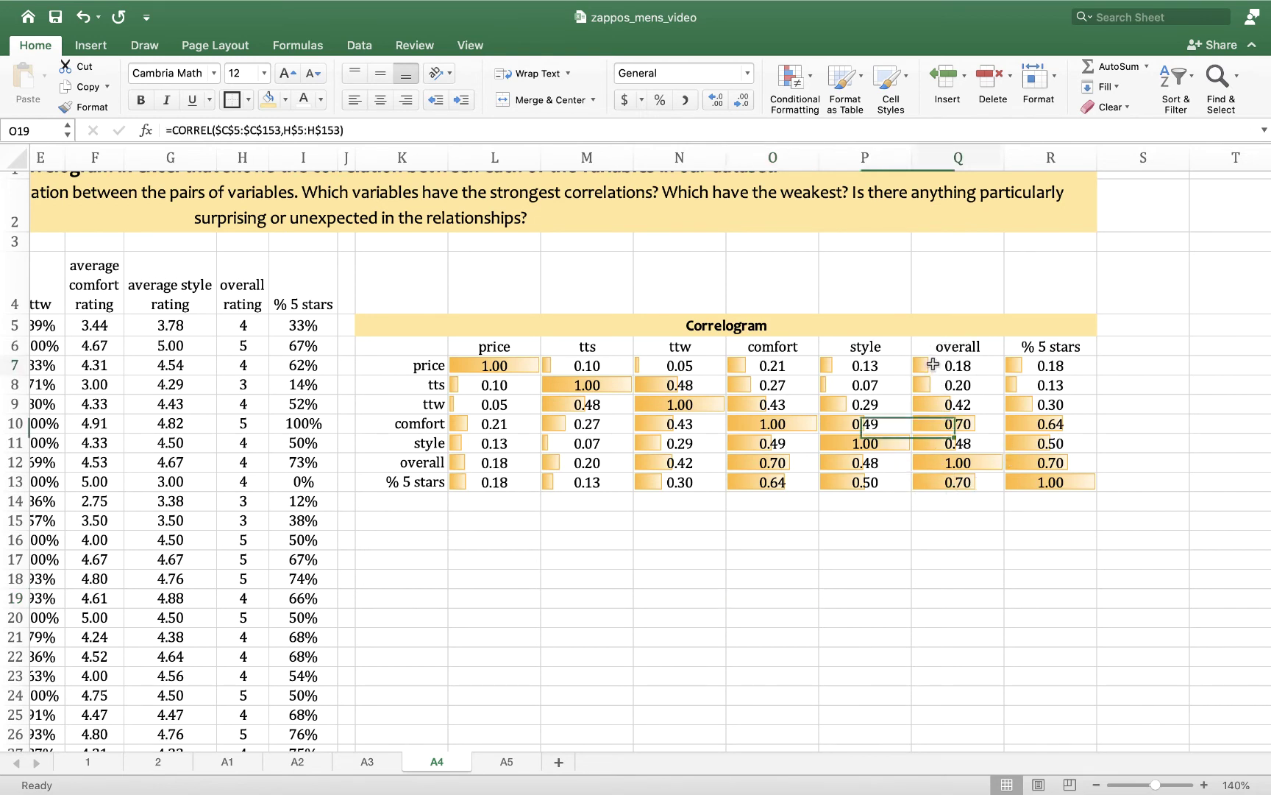
pyautogui.click(942, 386)
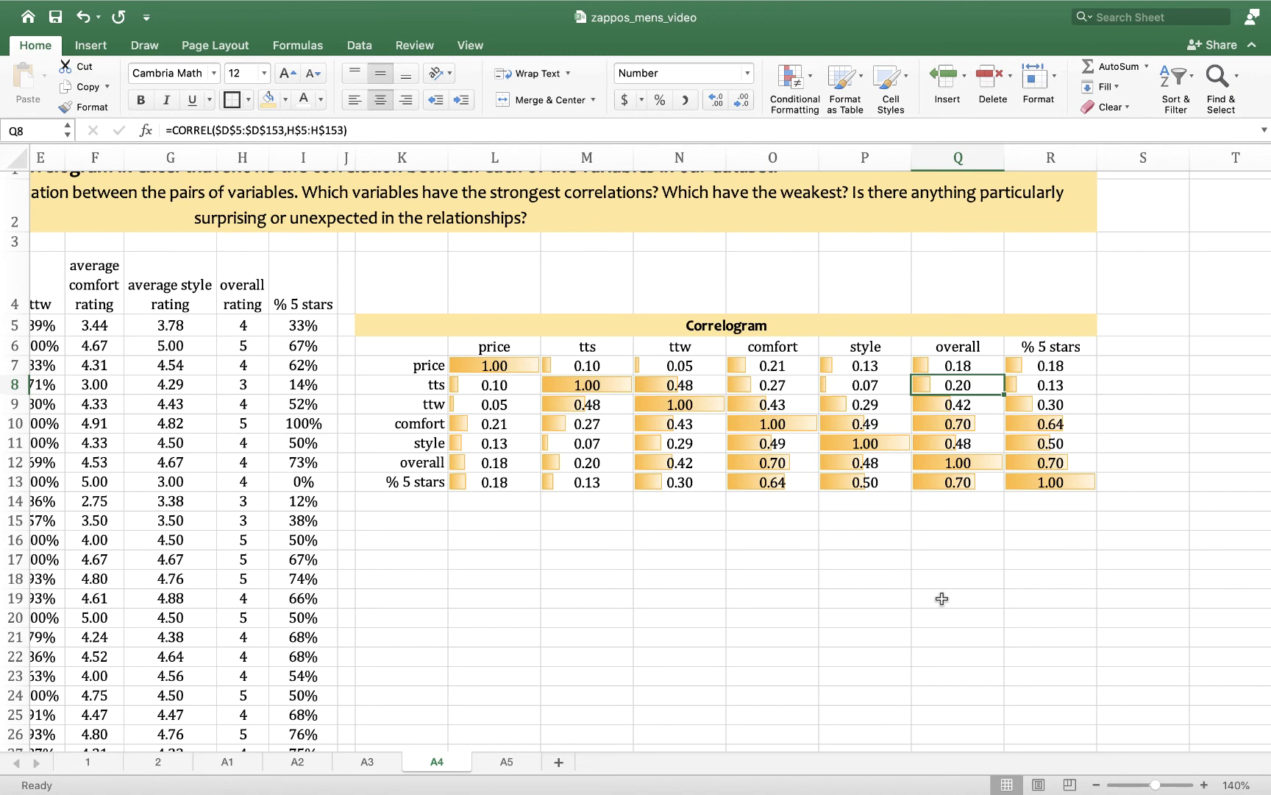
pyautogui.click(572, 713)
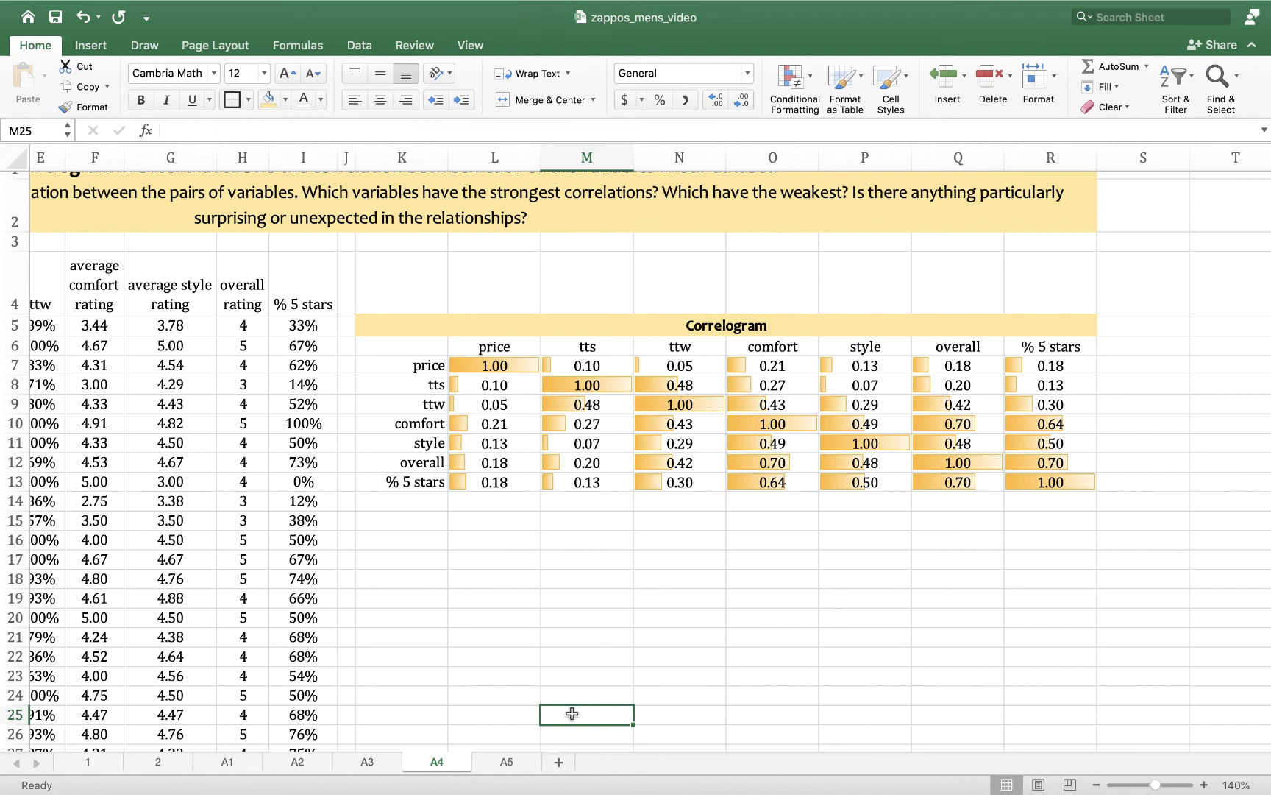
pyautogui.click(494, 384)
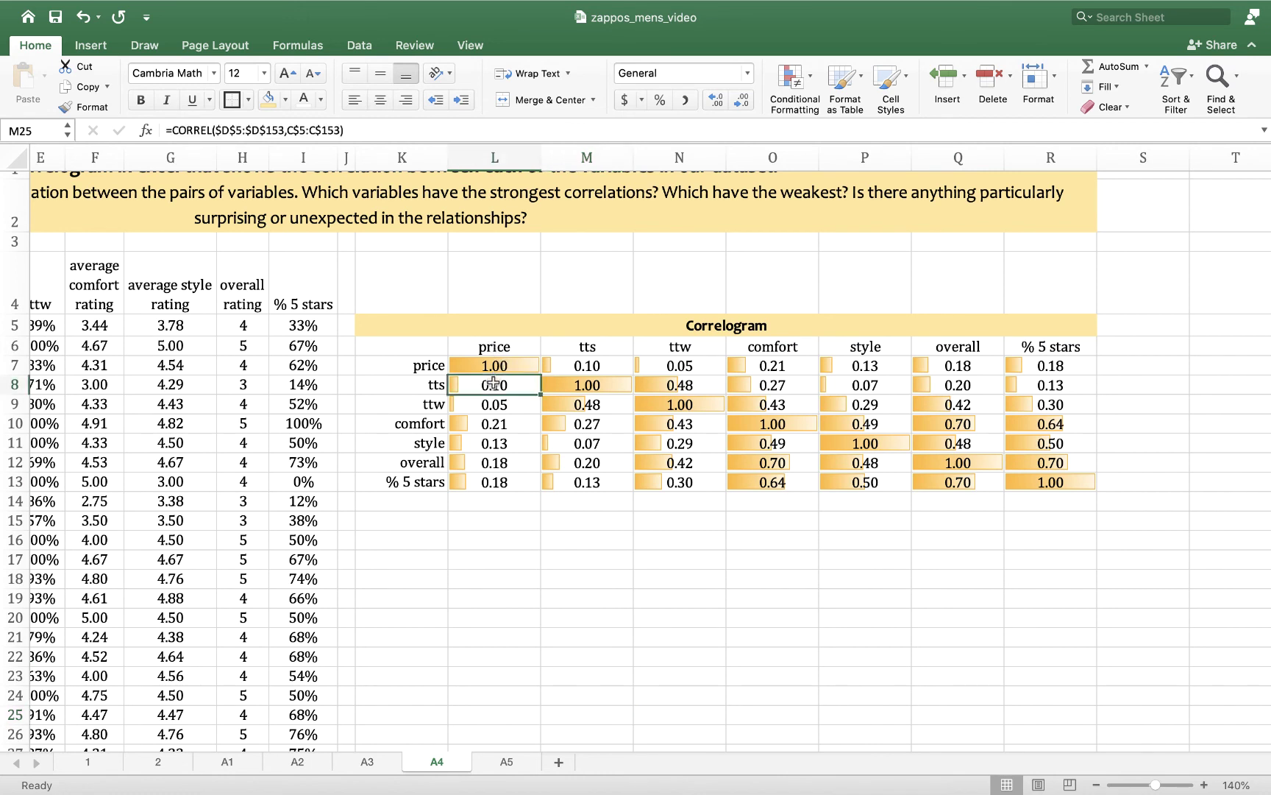
pyautogui.moveTo(494, 384); pyautogui.dragTo(489, 482)
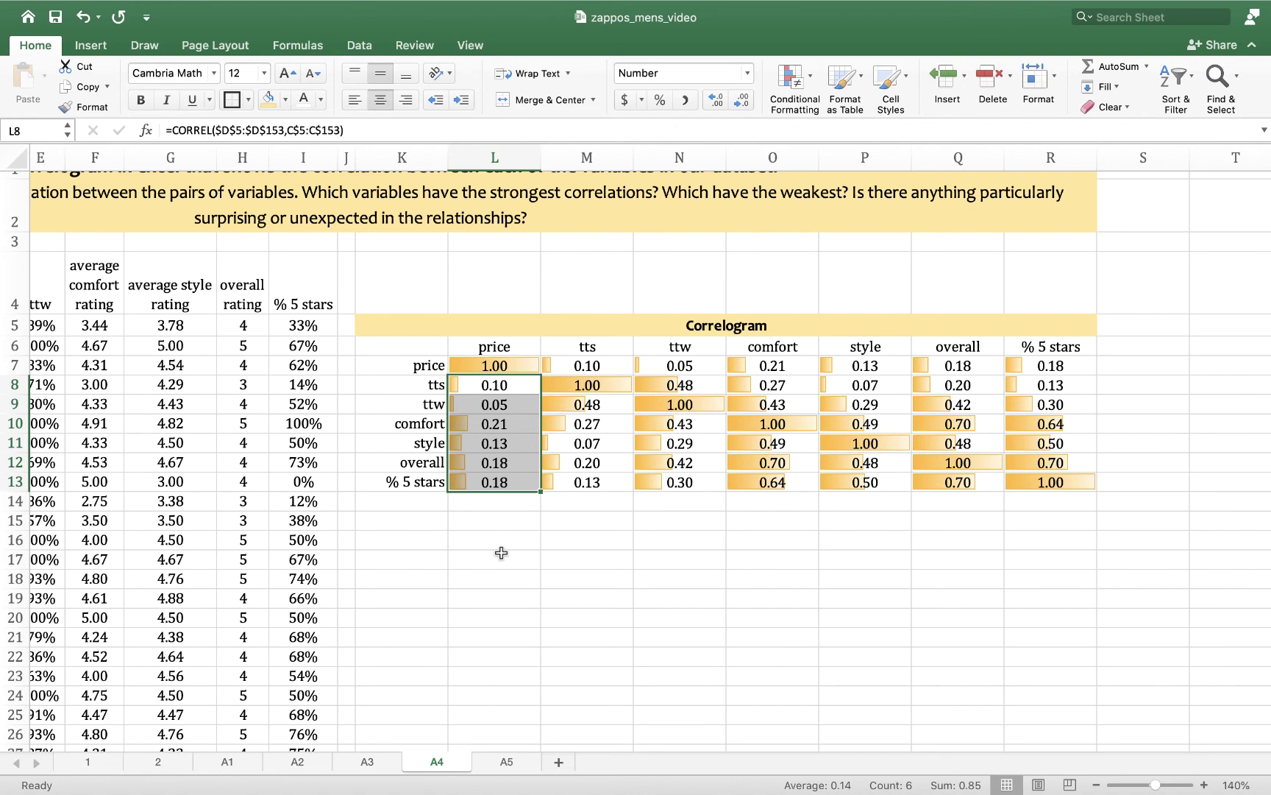
pyautogui.click(503, 385)
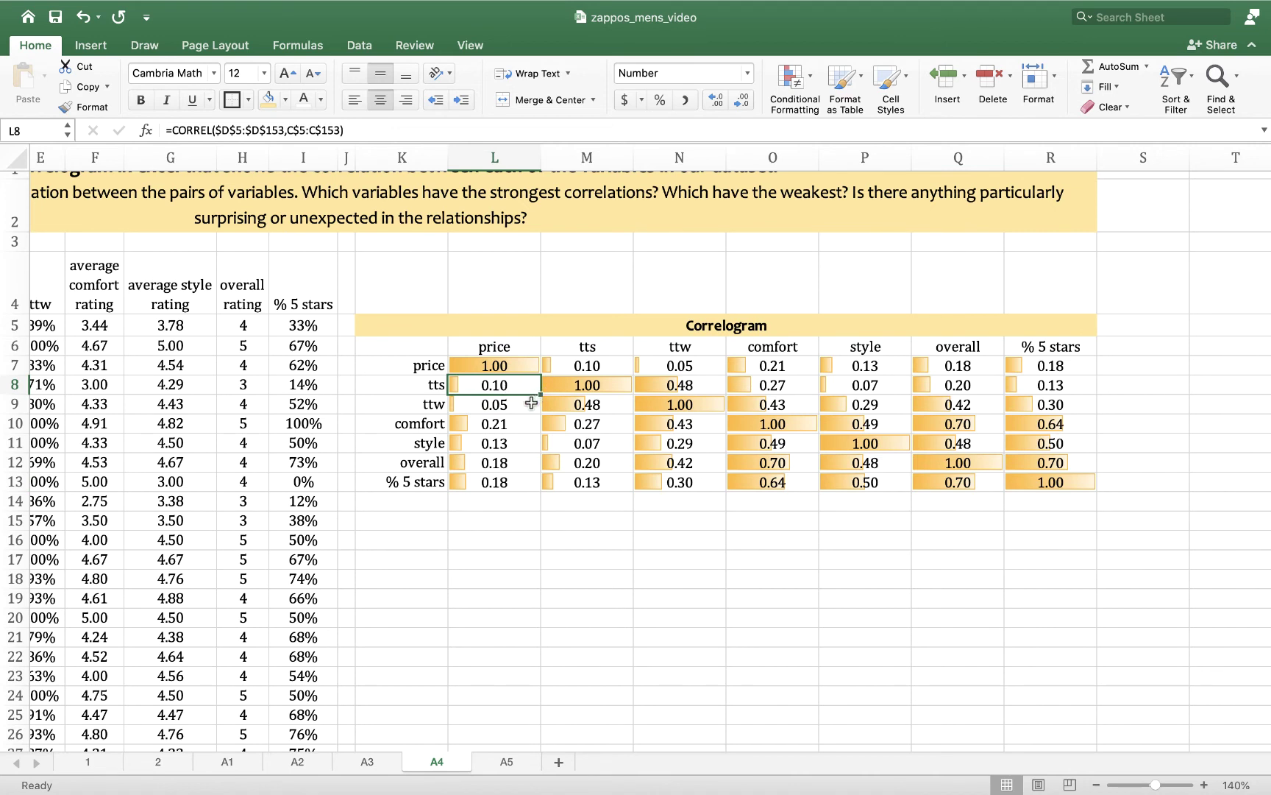
pyautogui.click(526, 402)
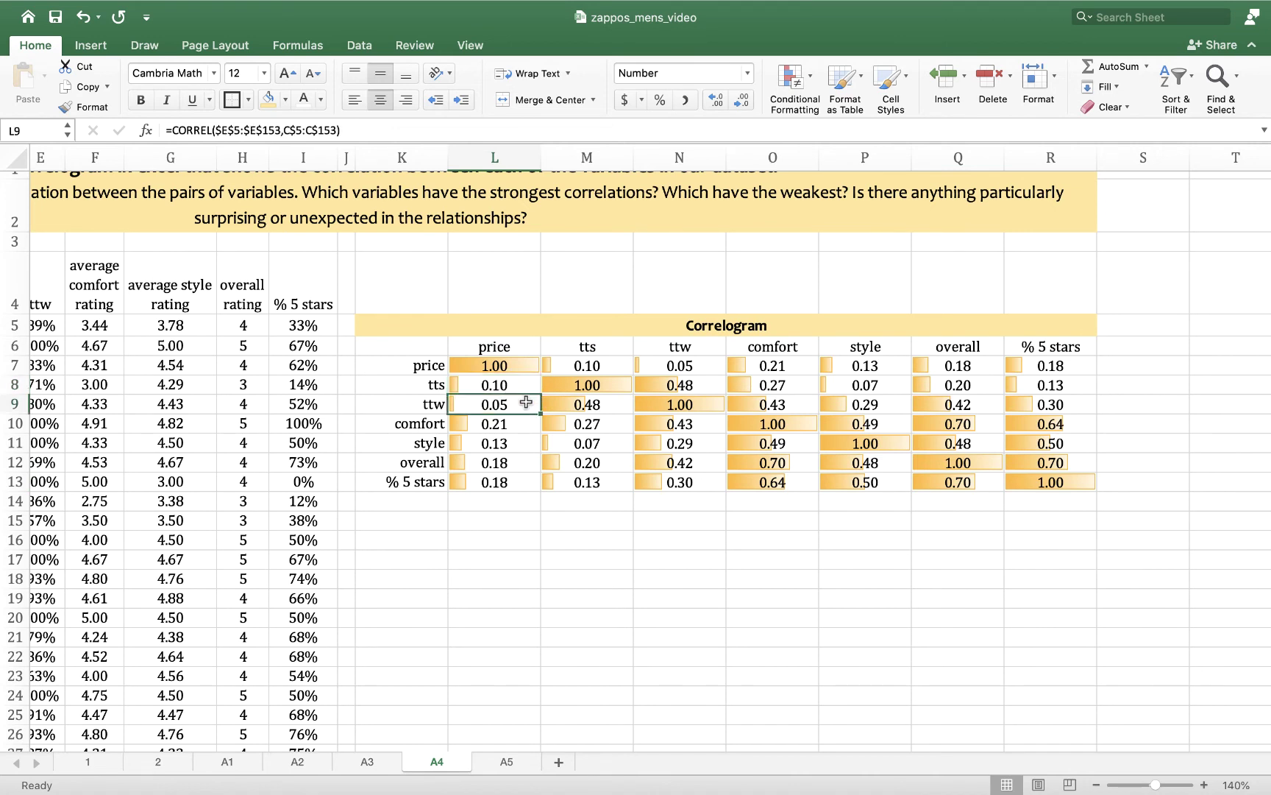
pyautogui.click(522, 423)
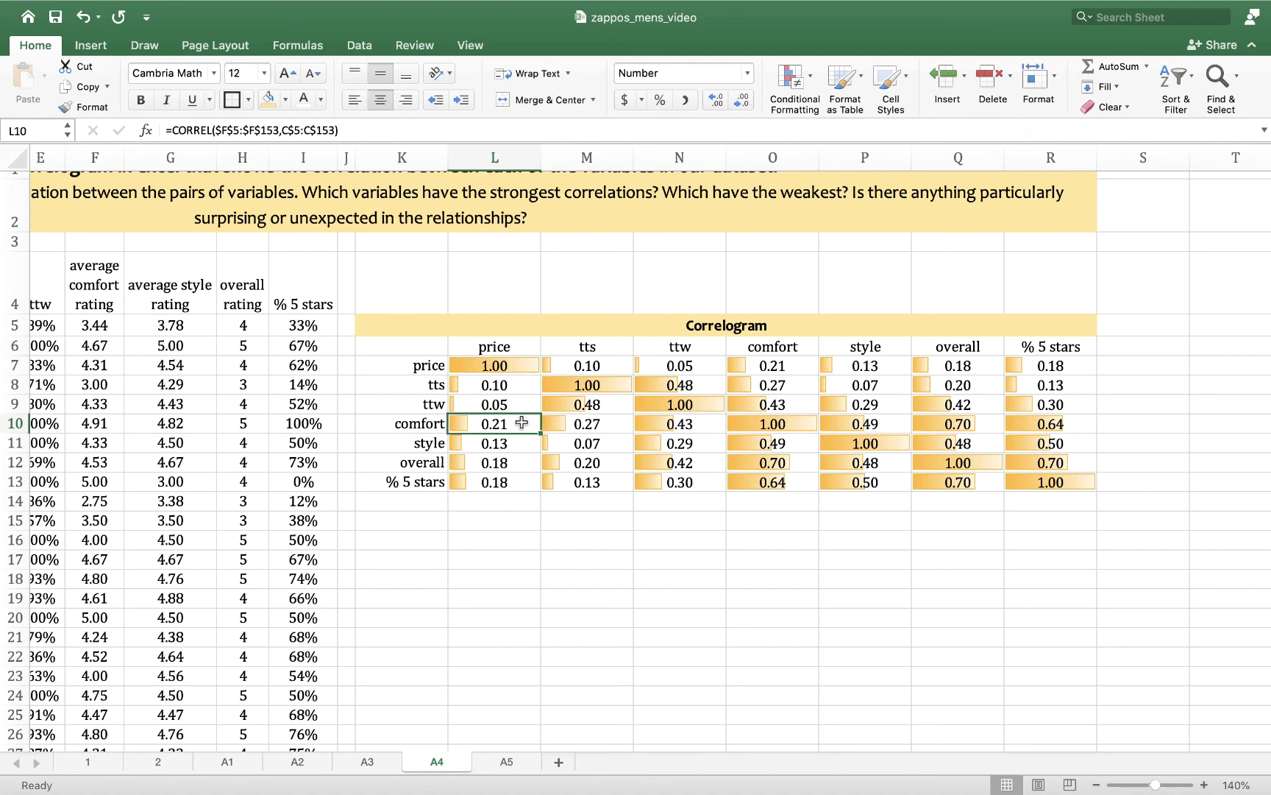
pyautogui.click(521, 444)
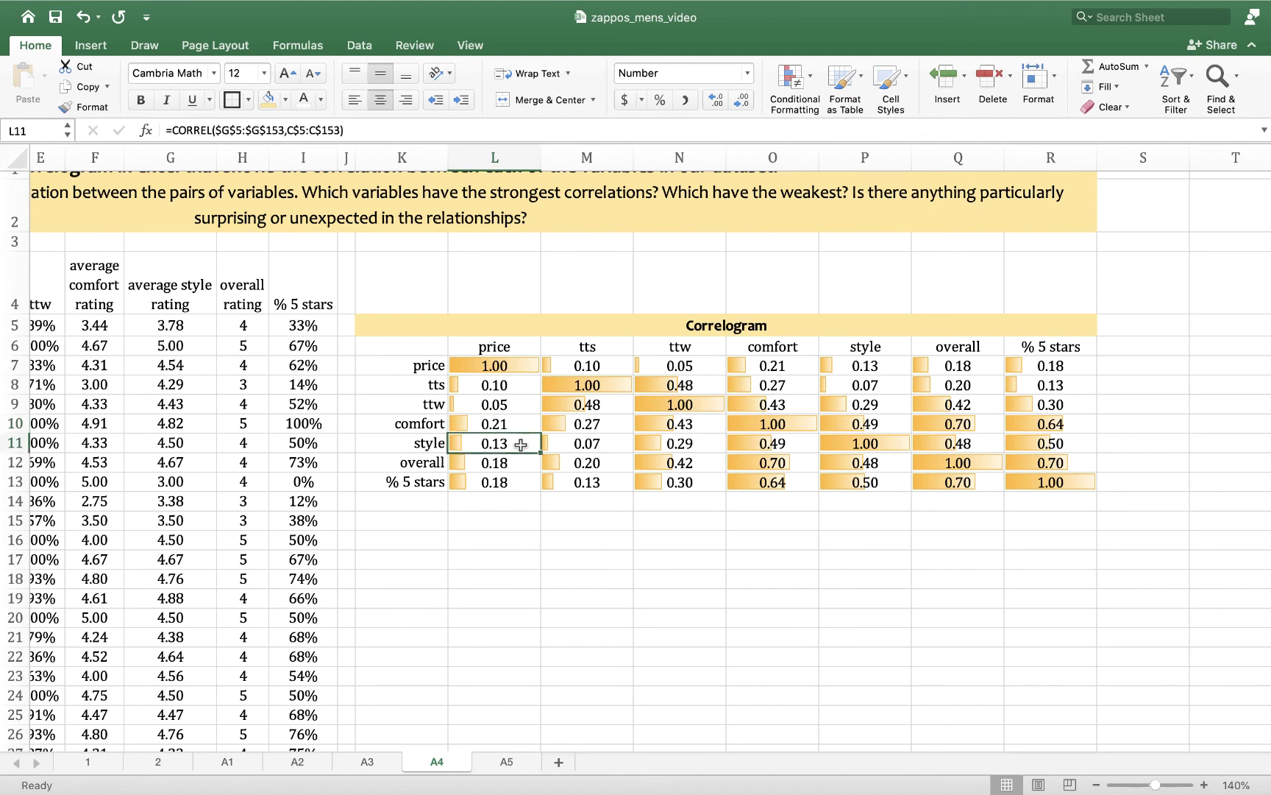
pyautogui.moveTo(513, 466); pyautogui.dragTo(512, 483)
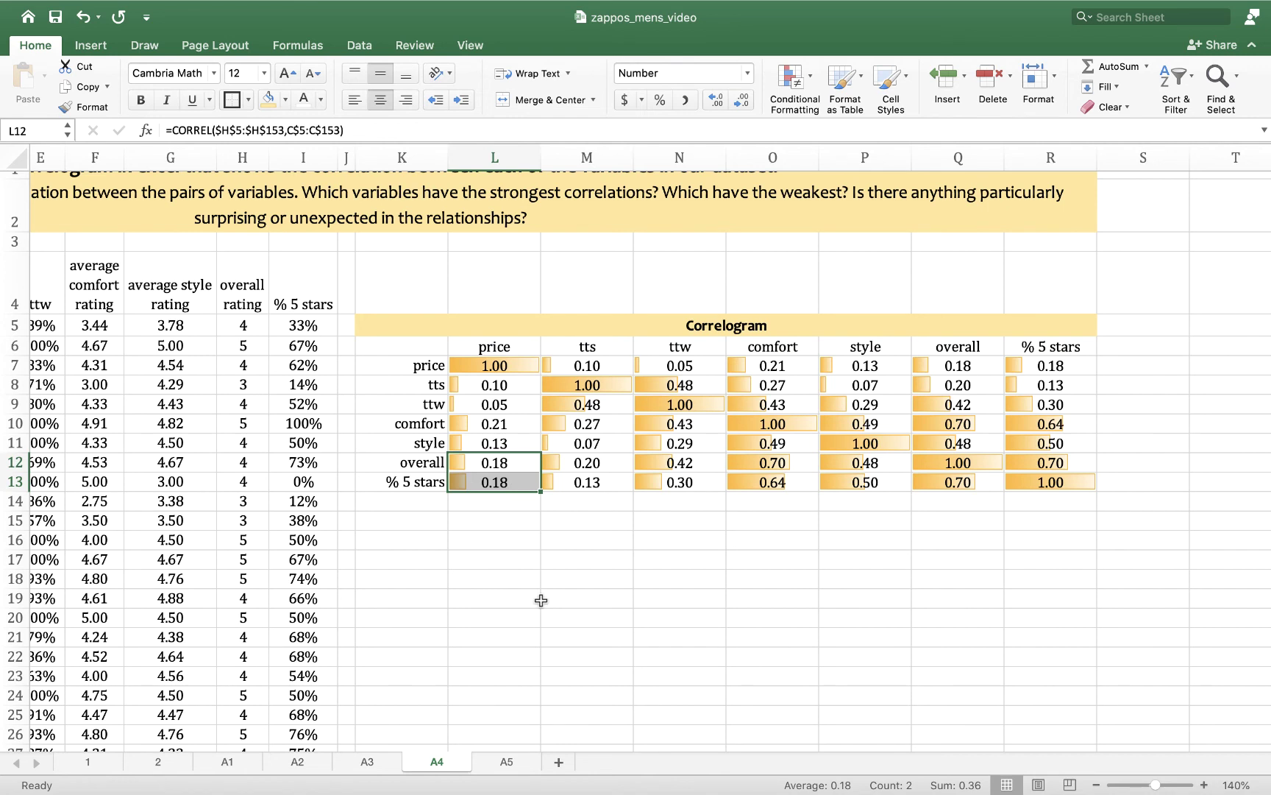
pyautogui.click(511, 602)
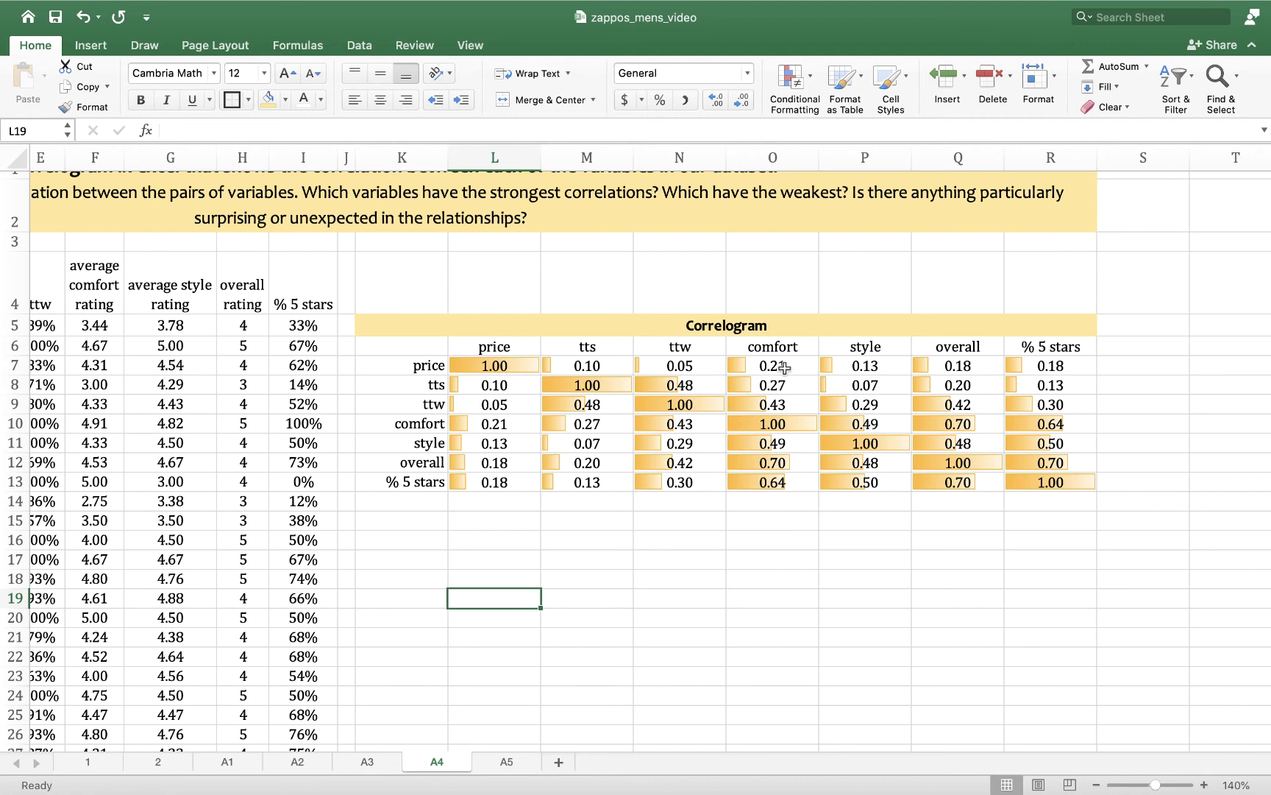
pyautogui.moveTo(780, 442); pyautogui.dragTo(780, 482)
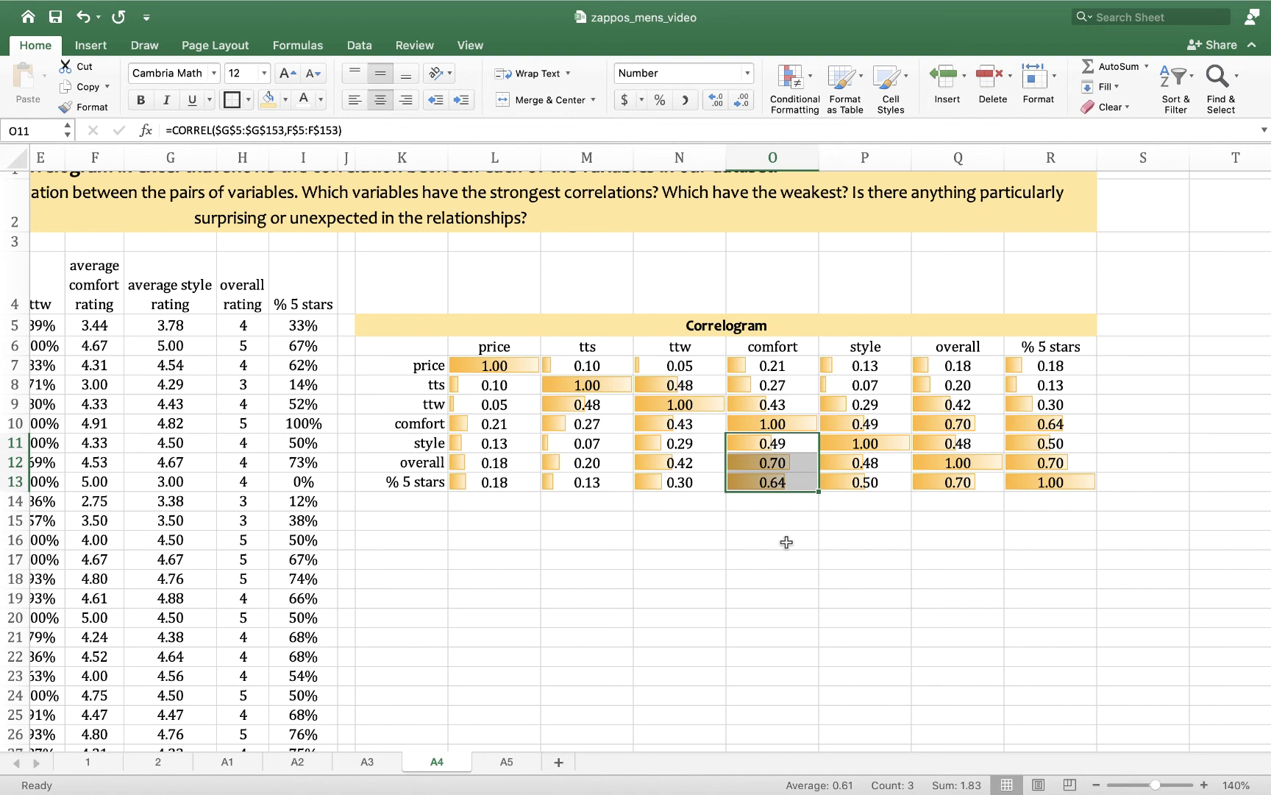
pyautogui.click(771, 596)
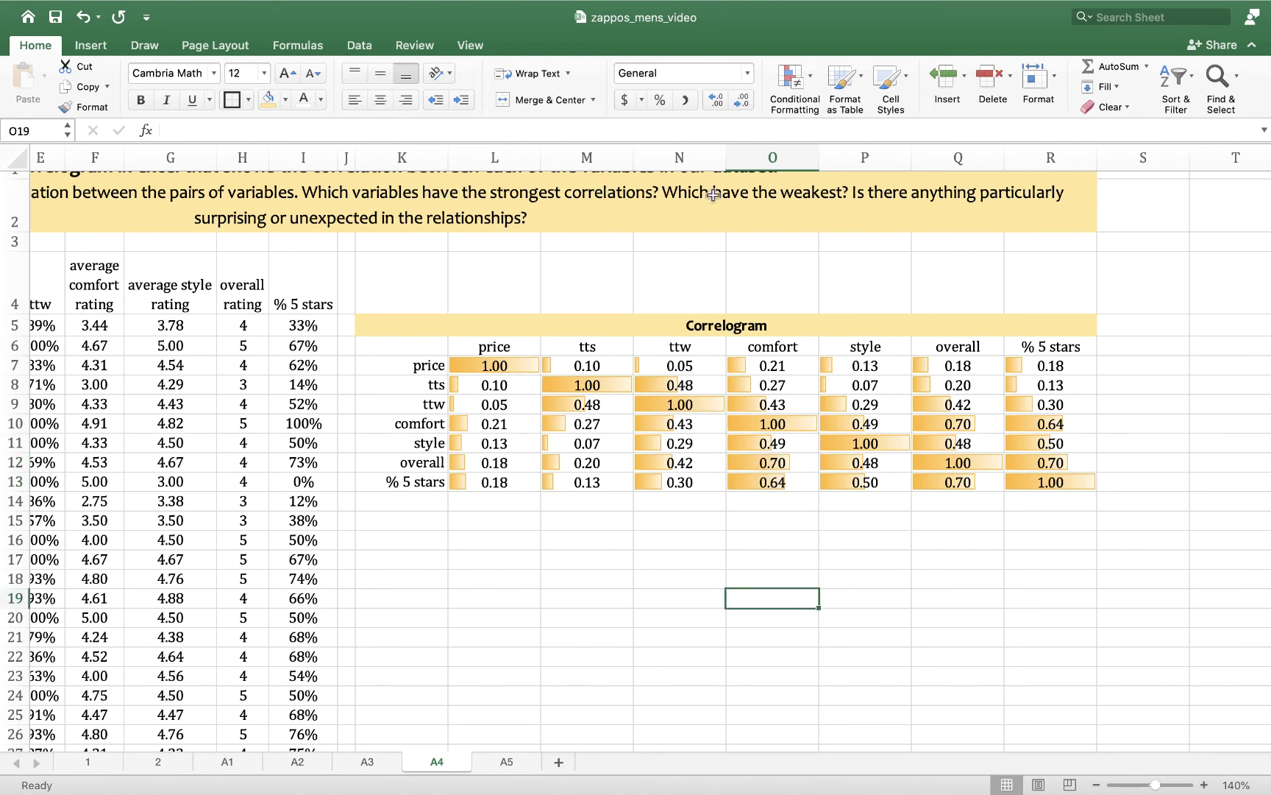
pyautogui.click(593, 706)
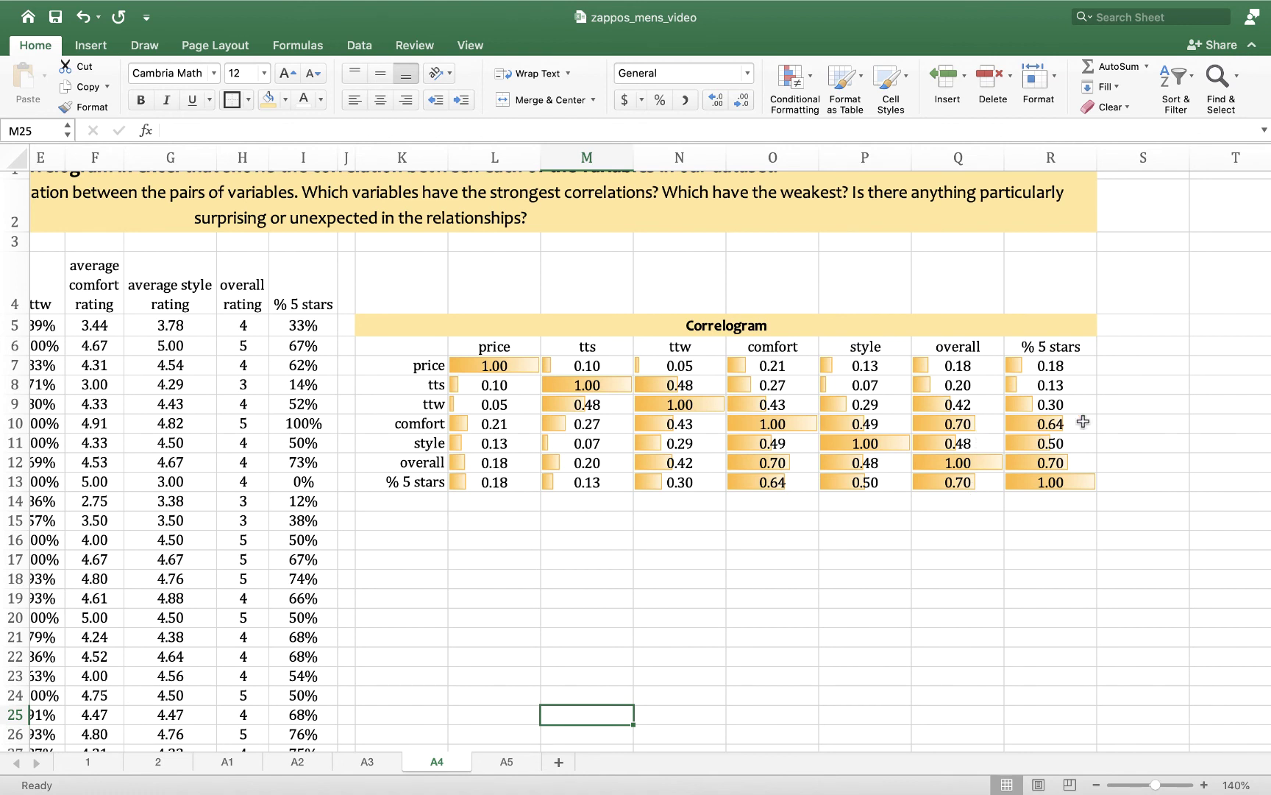
pyautogui.moveTo(363, 422); pyautogui.dragTo(929, 417)
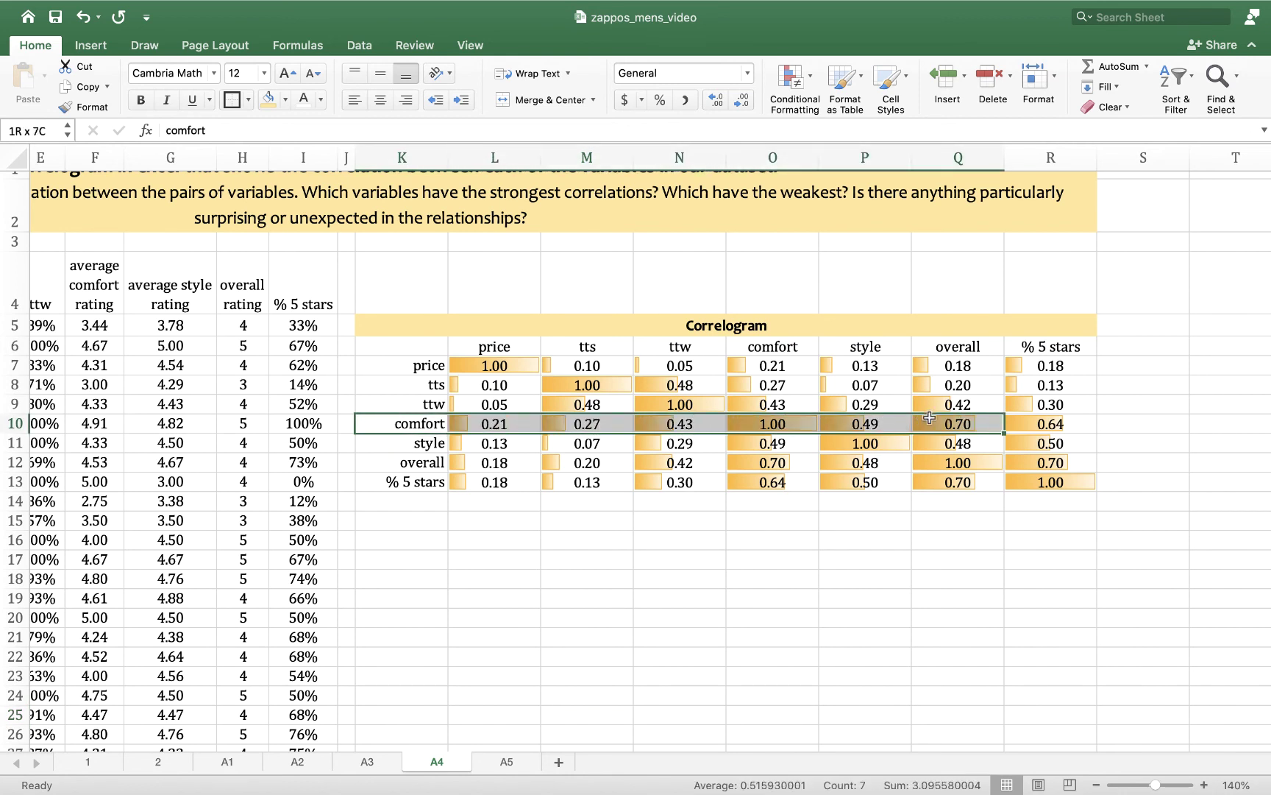
pyautogui.click(378, 423)
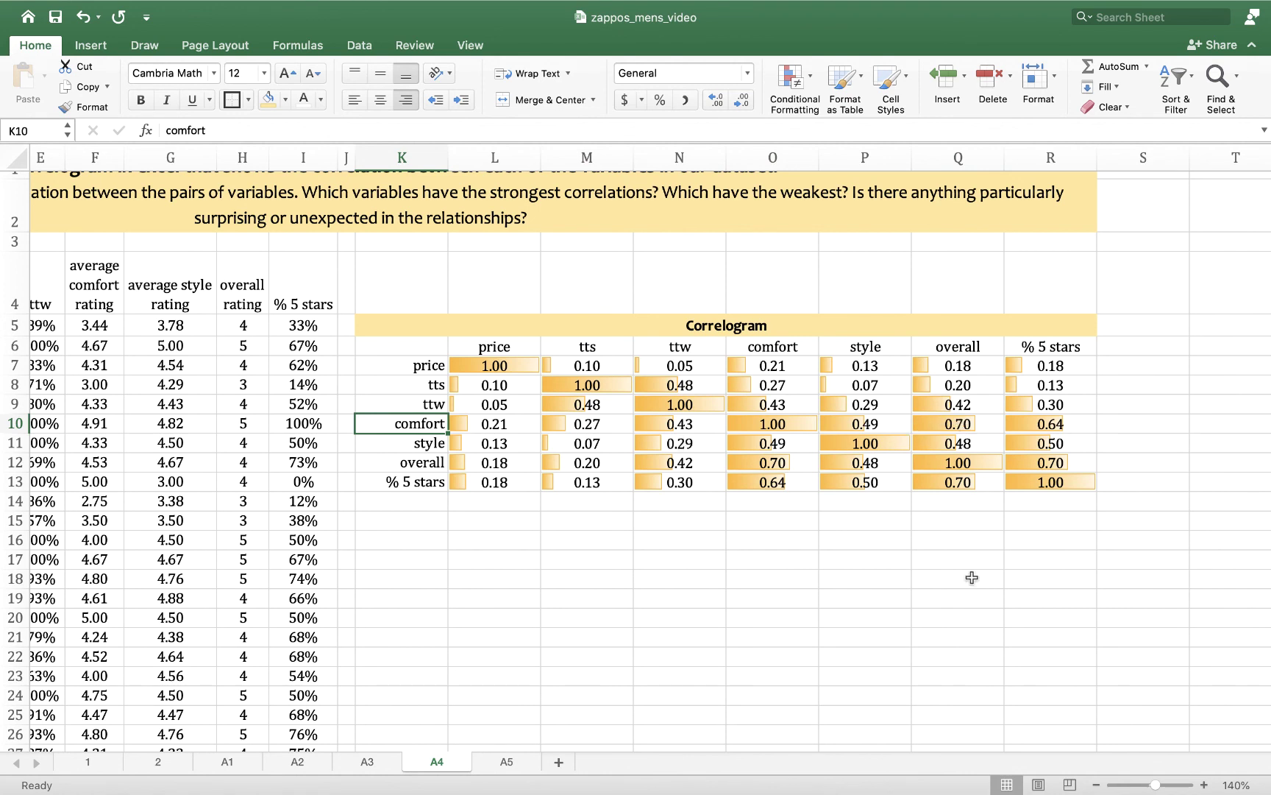
pyautogui.click(973, 444)
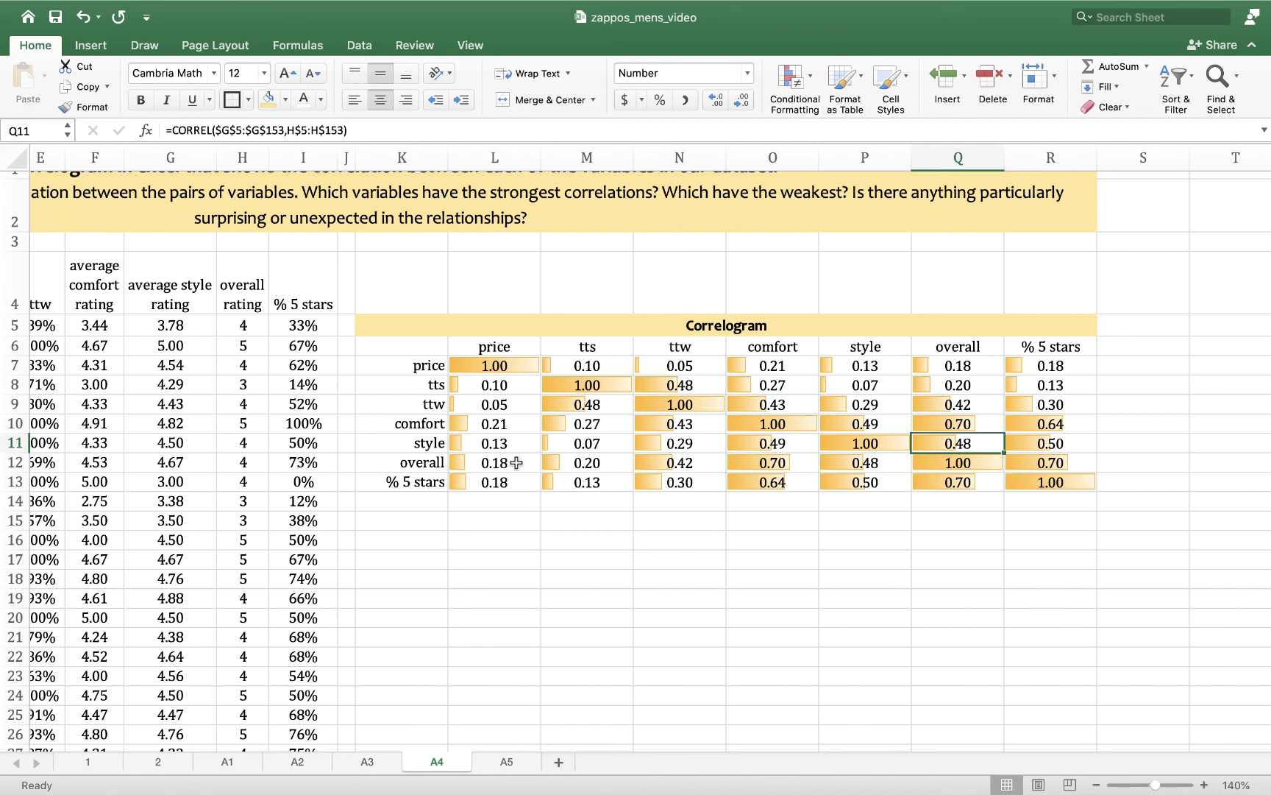
pyautogui.click(476, 520)
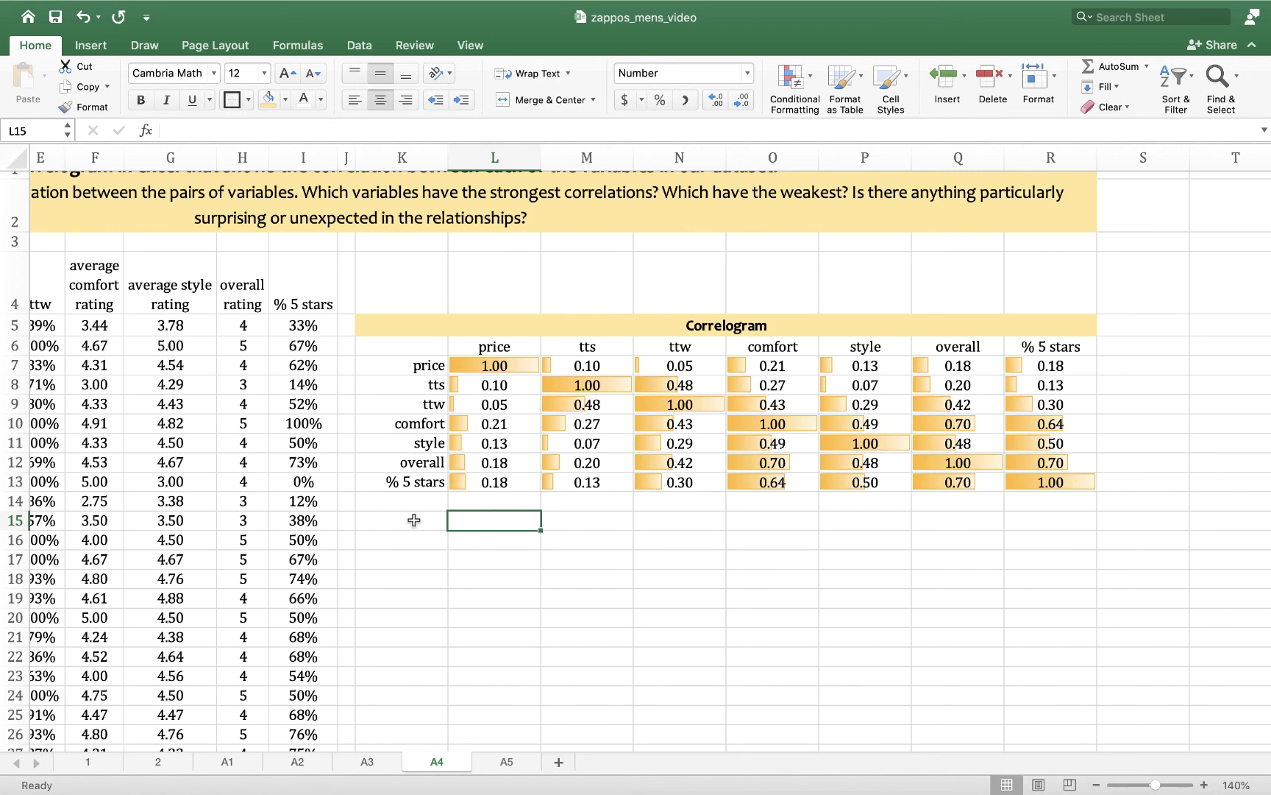
pyautogui.moveTo(545, 780)
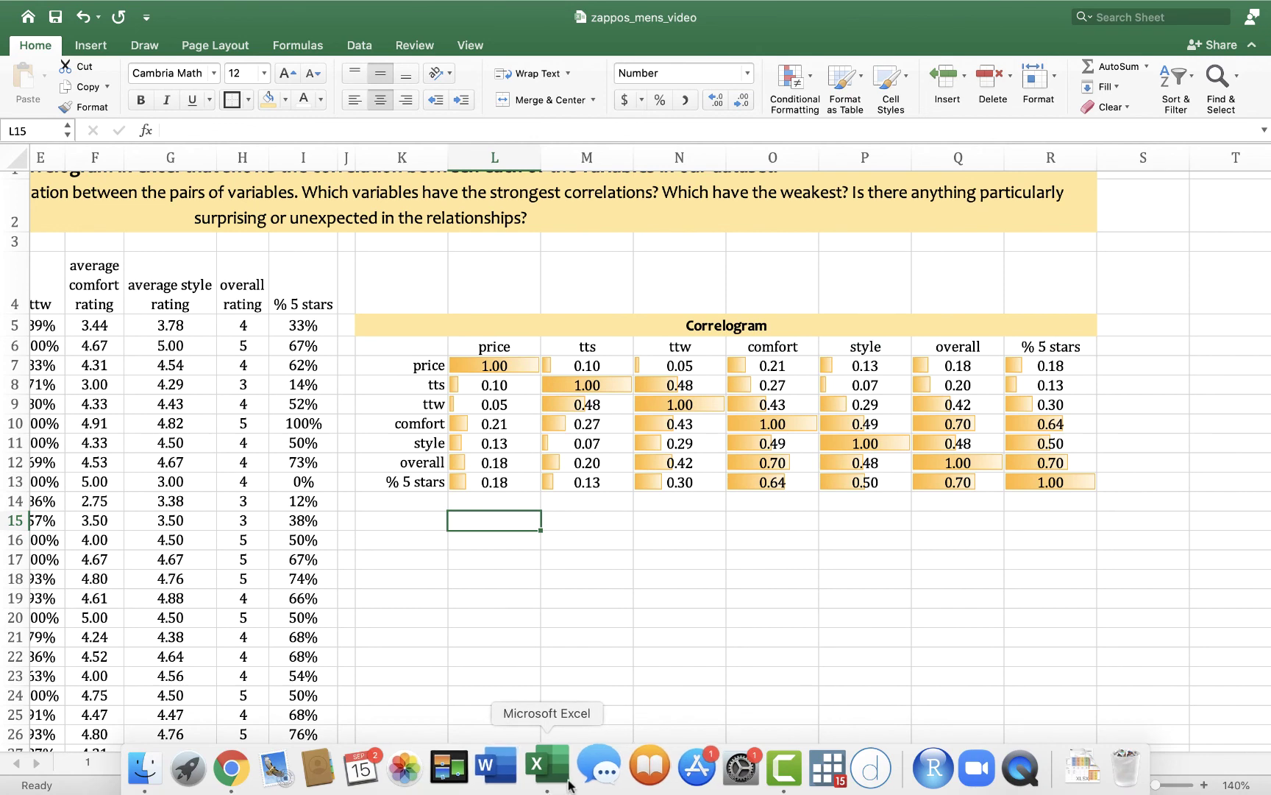